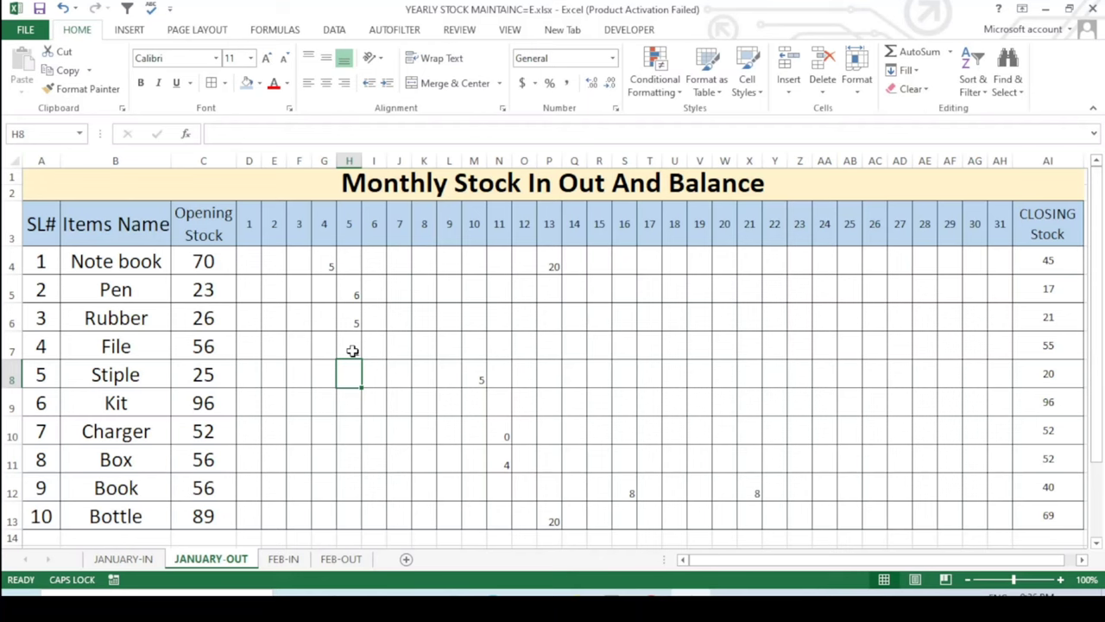
# Look over the JANUARY-OUT daily grid, briefly checking the JANUARY-IN purchase sheet.
pyautogui.click(427, 294)
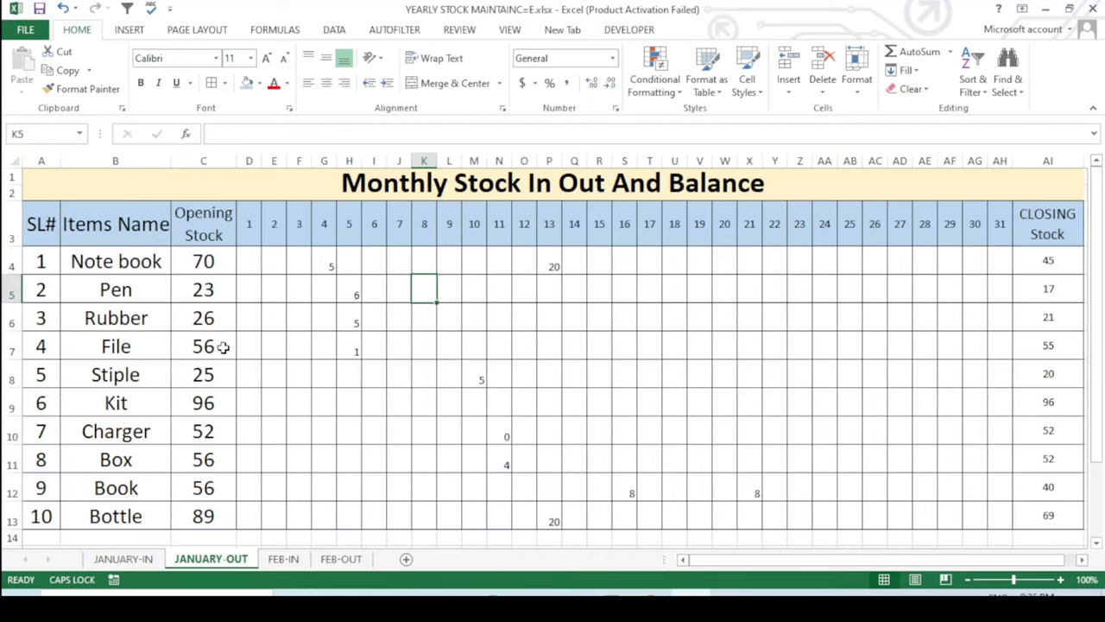
pyautogui.scroll(-1, 222, 347)
pyautogui.scroll(1, 222, 346)
pyautogui.click(688, 315)
pyautogui.click(345, 301)
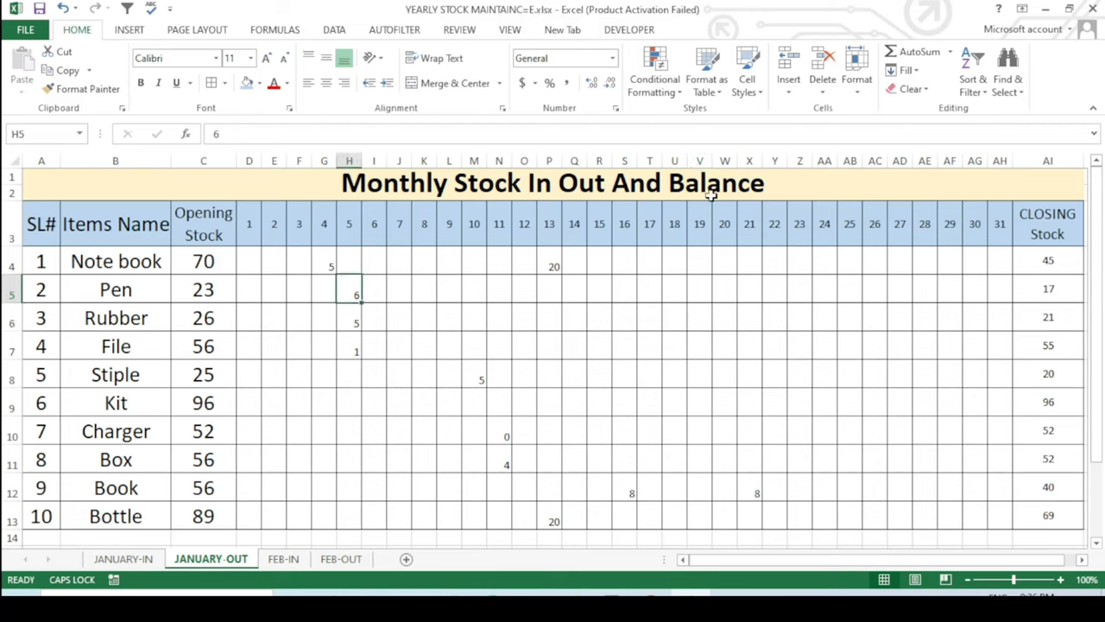
pyautogui.click(745, 336)
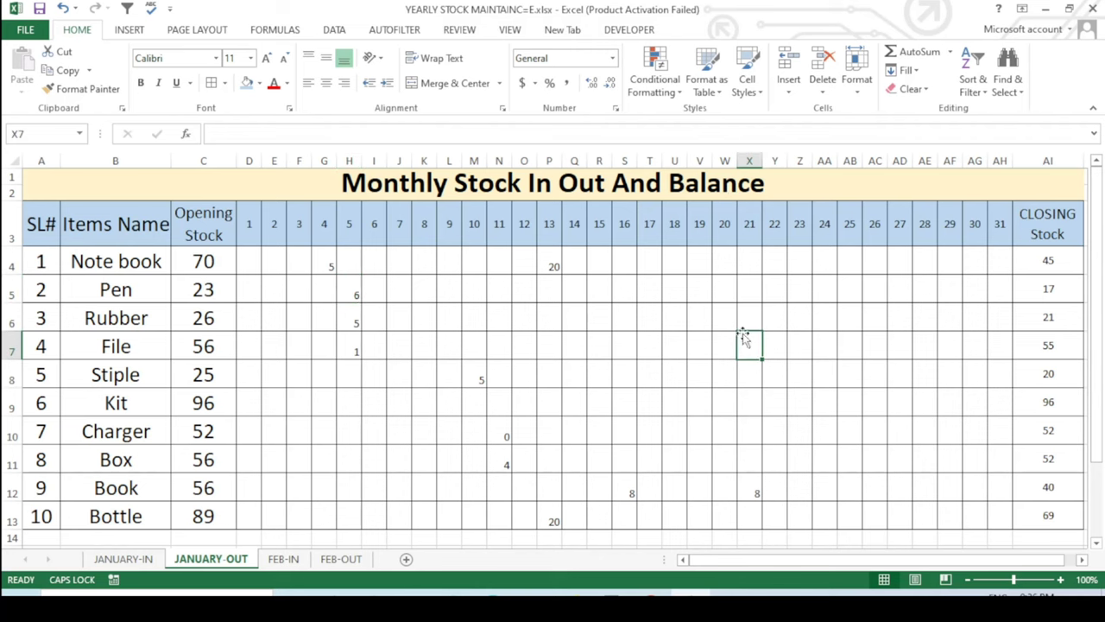
pyautogui.click(124, 559)
pyautogui.click(287, 259)
pyautogui.click(462, 289)
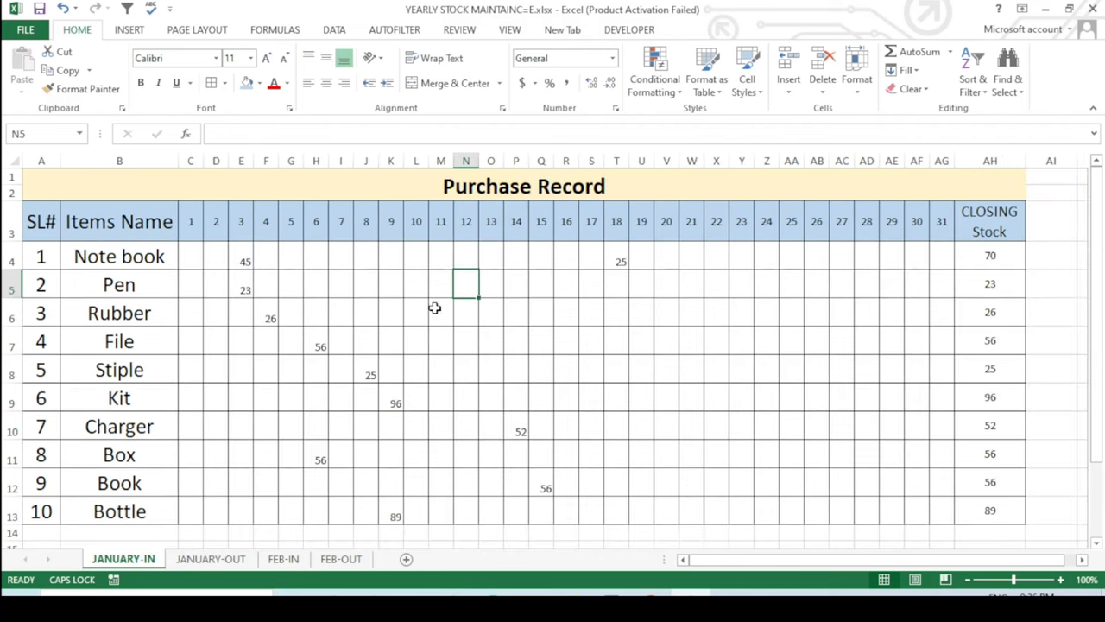
pyautogui.click(211, 558)
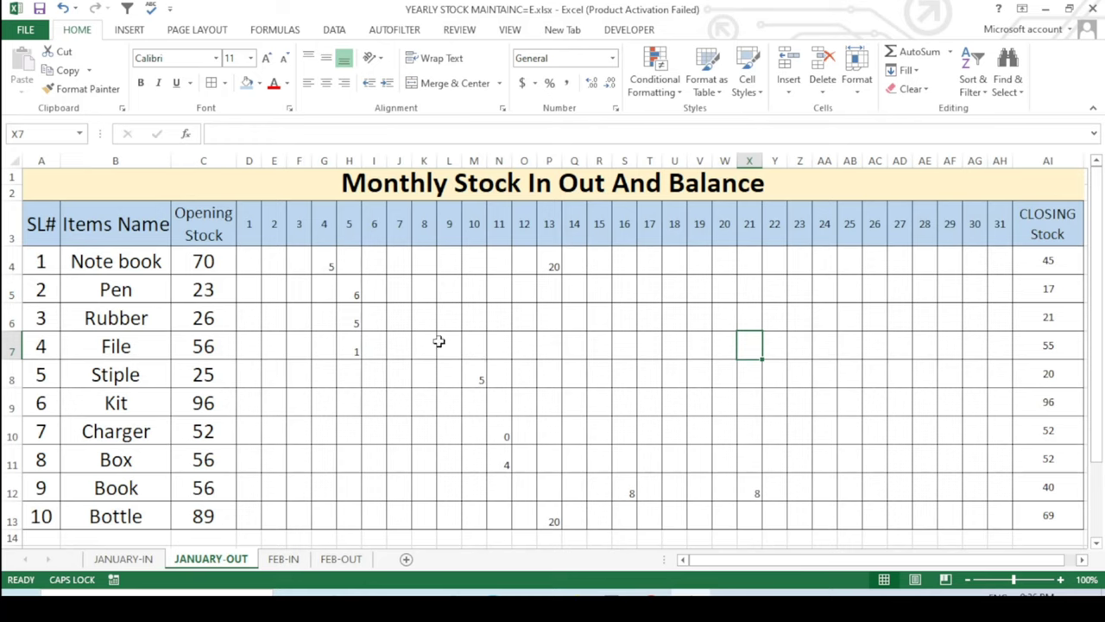
# Inspect the JANUARY-OUT CLOSING Stock values and the daily quantity grid.
pyautogui.click(593, 311)
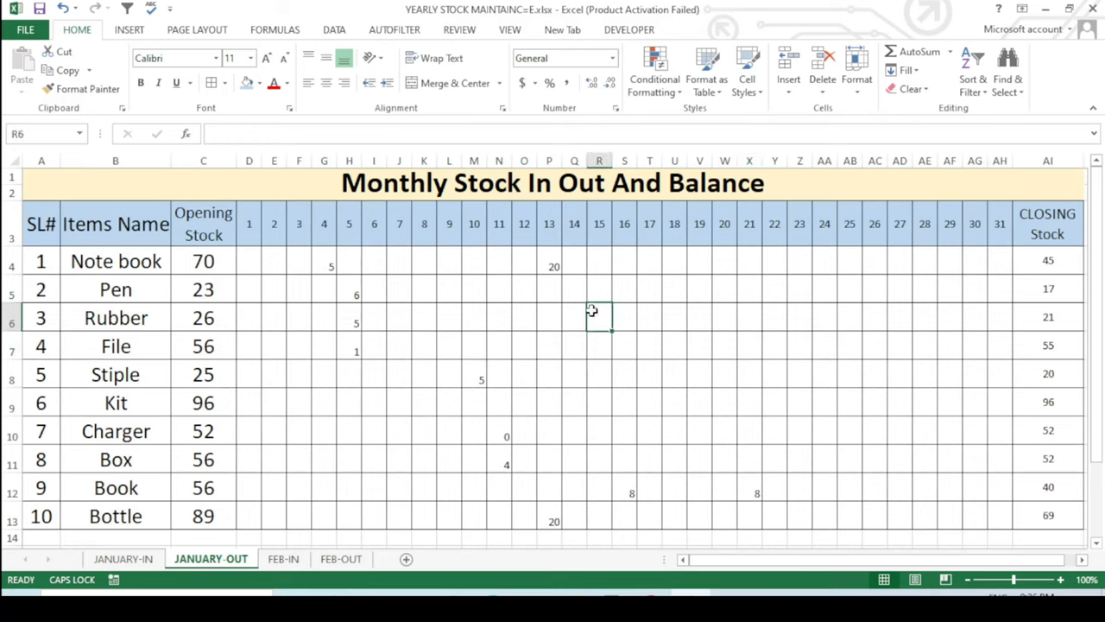
pyautogui.click(752, 298)
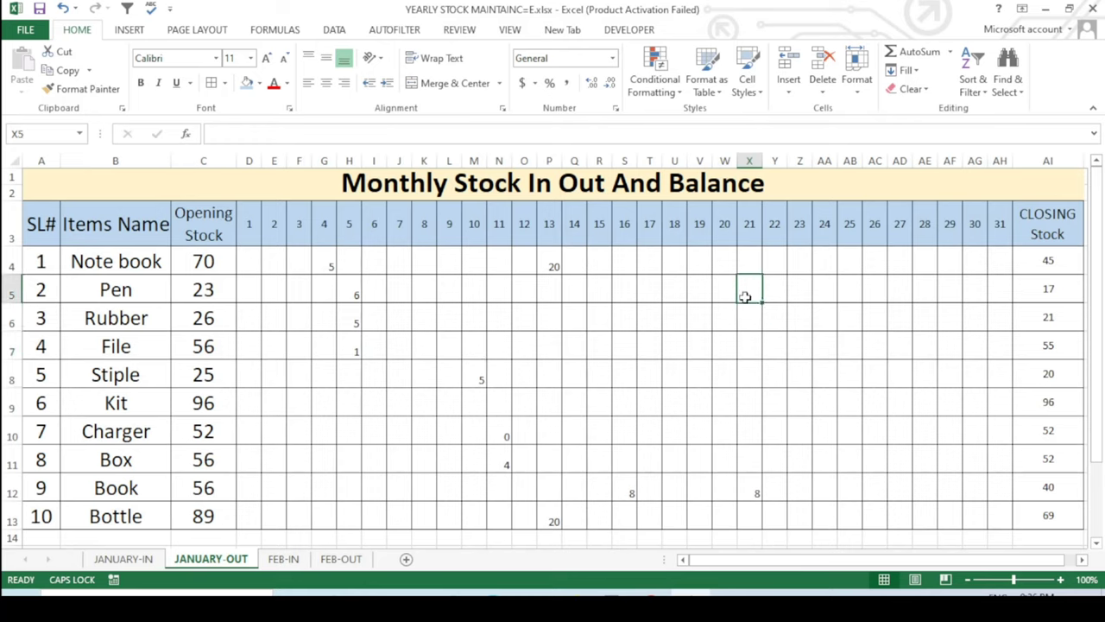
pyautogui.moveTo(1025, 256); pyautogui.dragTo(1073, 515)
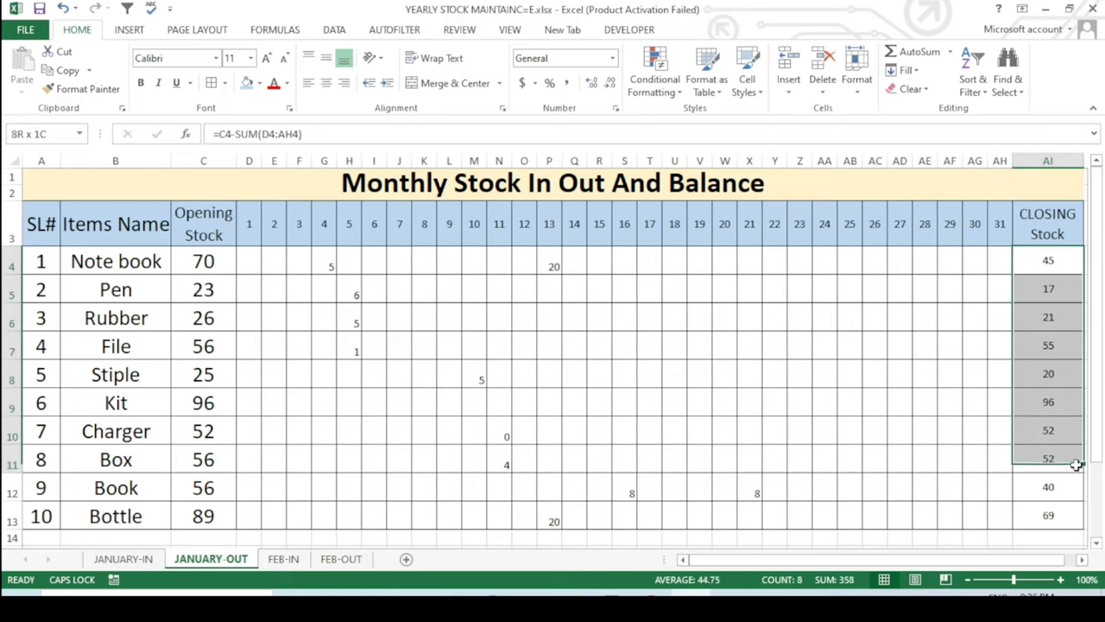
pyautogui.click(875, 437)
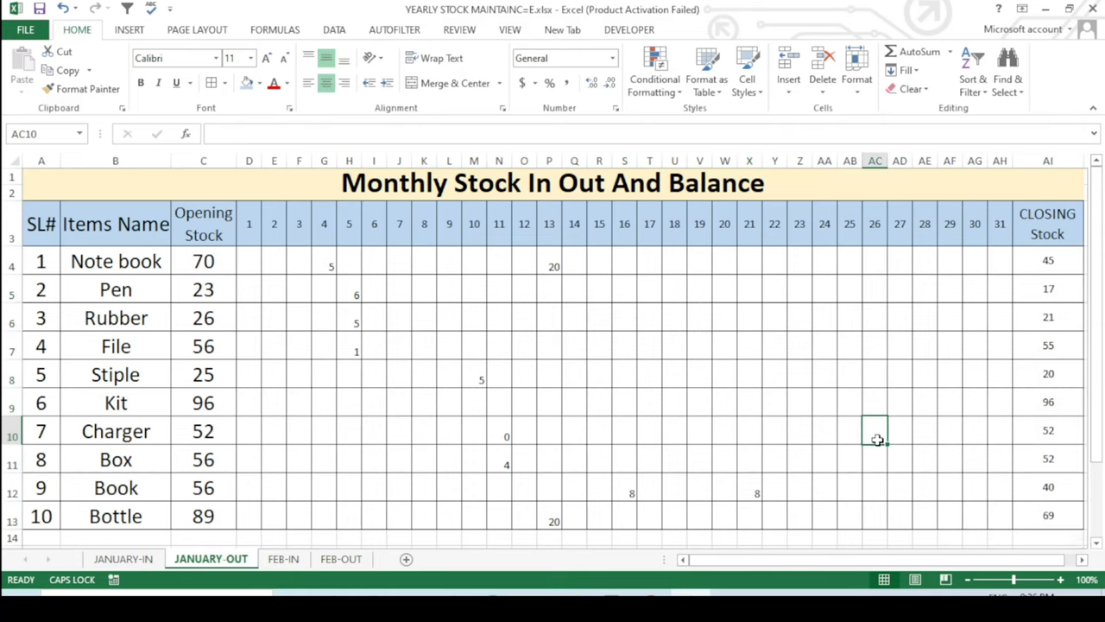
pyautogui.click(154, 563)
pyautogui.click(211, 559)
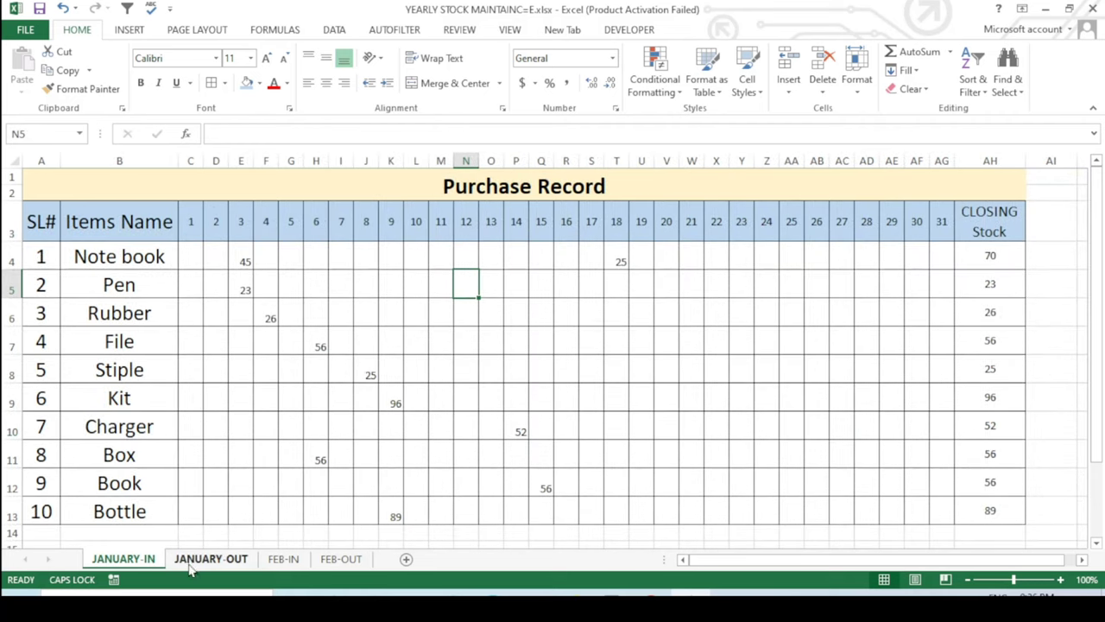
pyautogui.click(330, 422)
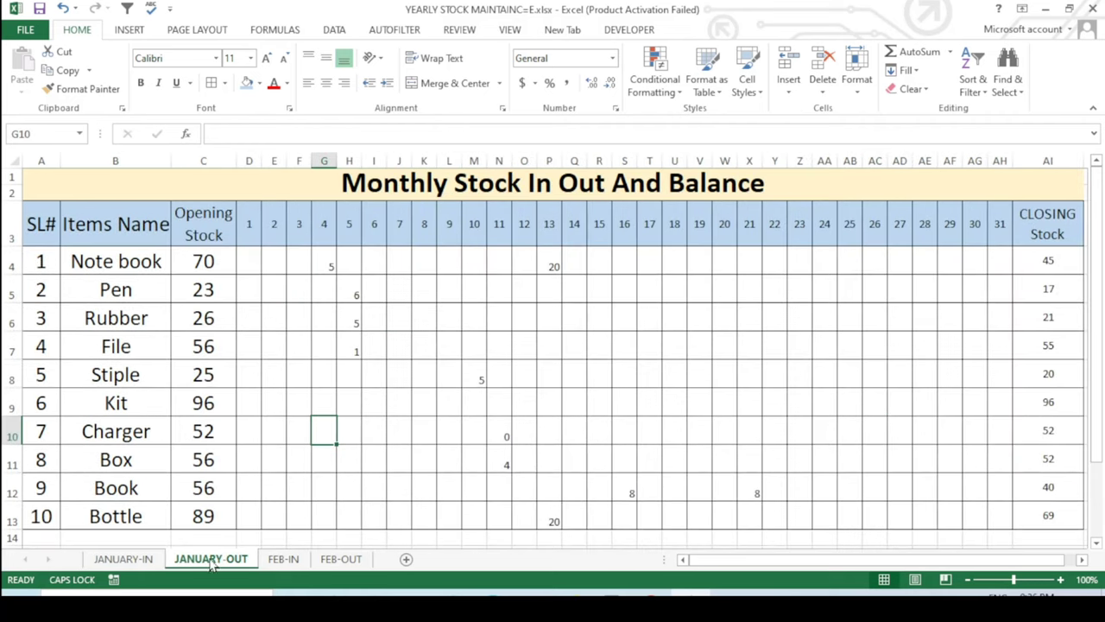
pyautogui.click(744, 376)
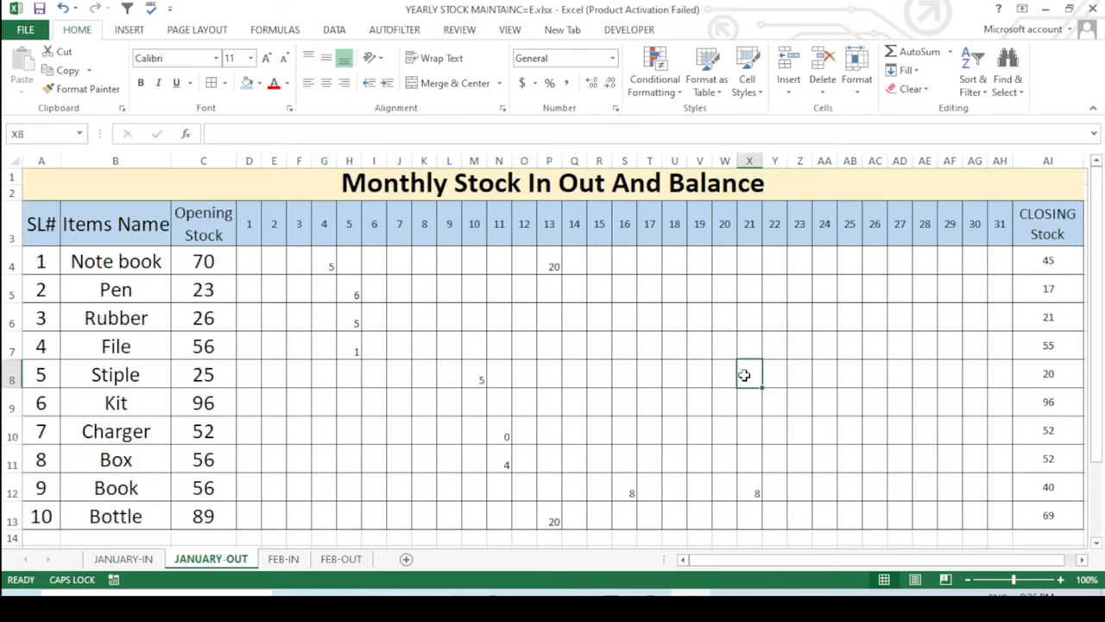
pyautogui.click(830, 294)
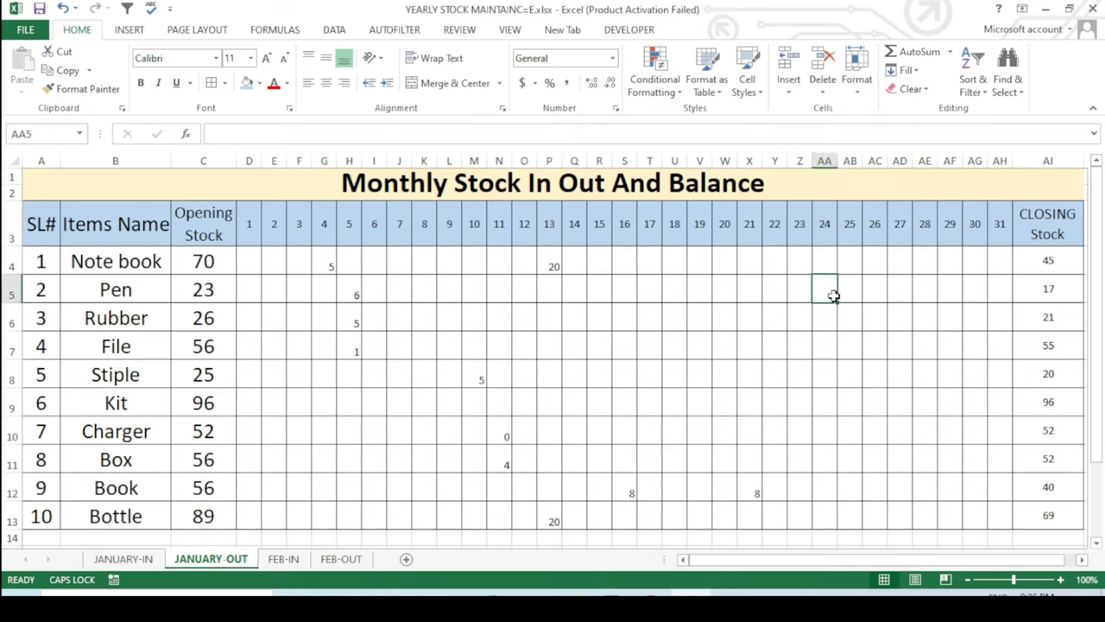
pyautogui.click(301, 402)
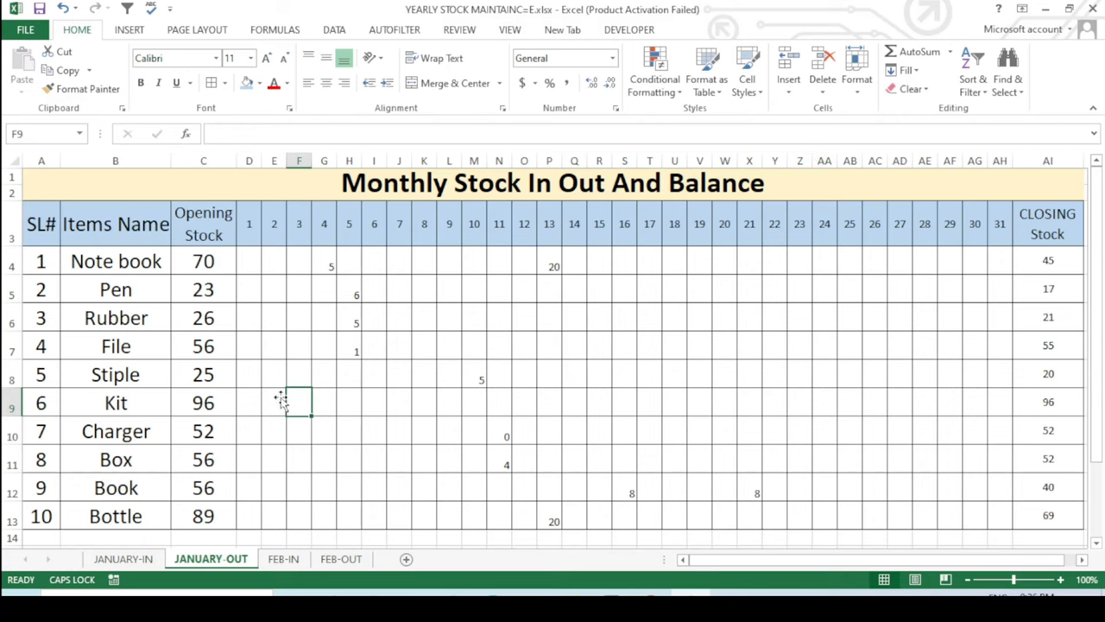
# Move to the JANUARY-IN sheet and look over its Purchase Record table.
pyautogui.click(138, 561)
pyautogui.click(490, 364)
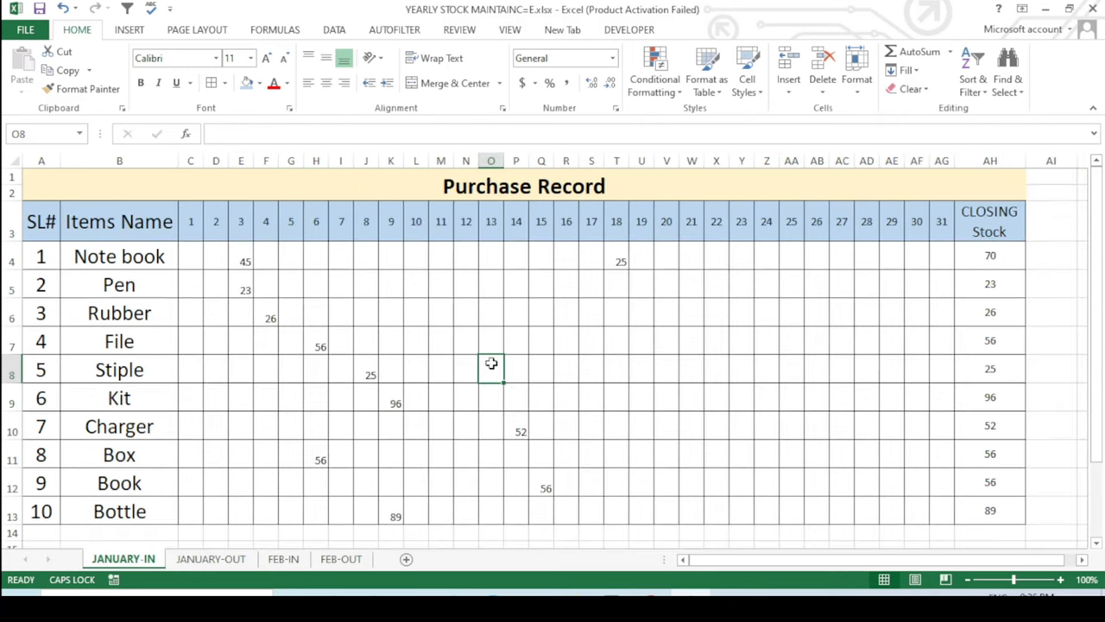
pyautogui.scroll(-1, 935, 356)
pyautogui.scroll(1, 928, 345)
pyautogui.click(894, 318)
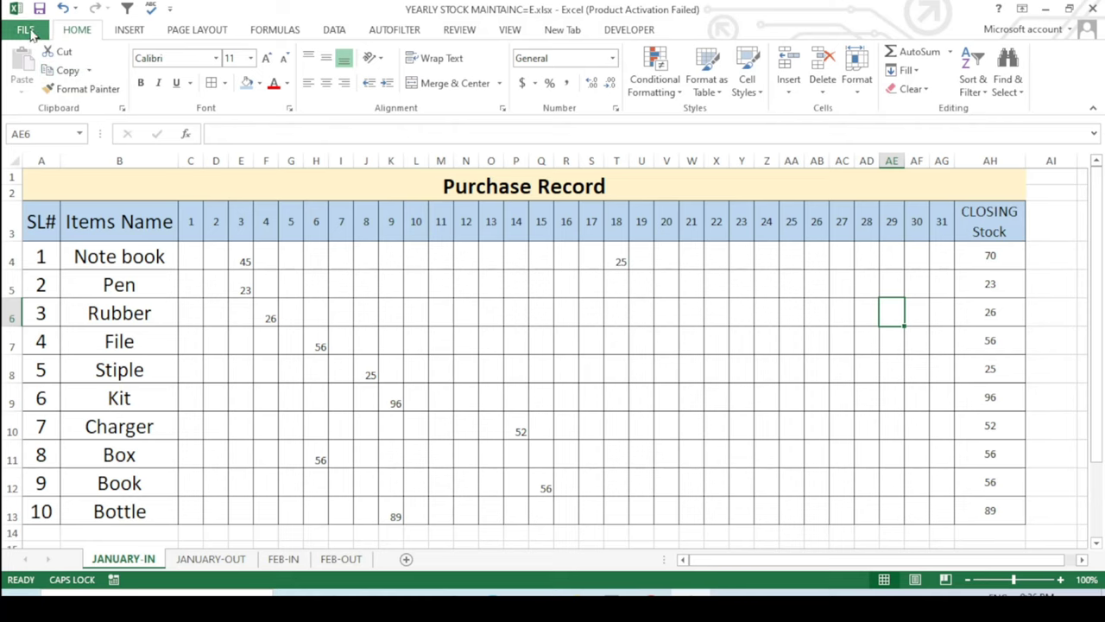
# Create blank workbook Book3, then switch back to the YEARLY STOCK workbook.
pyautogui.click(26, 30)
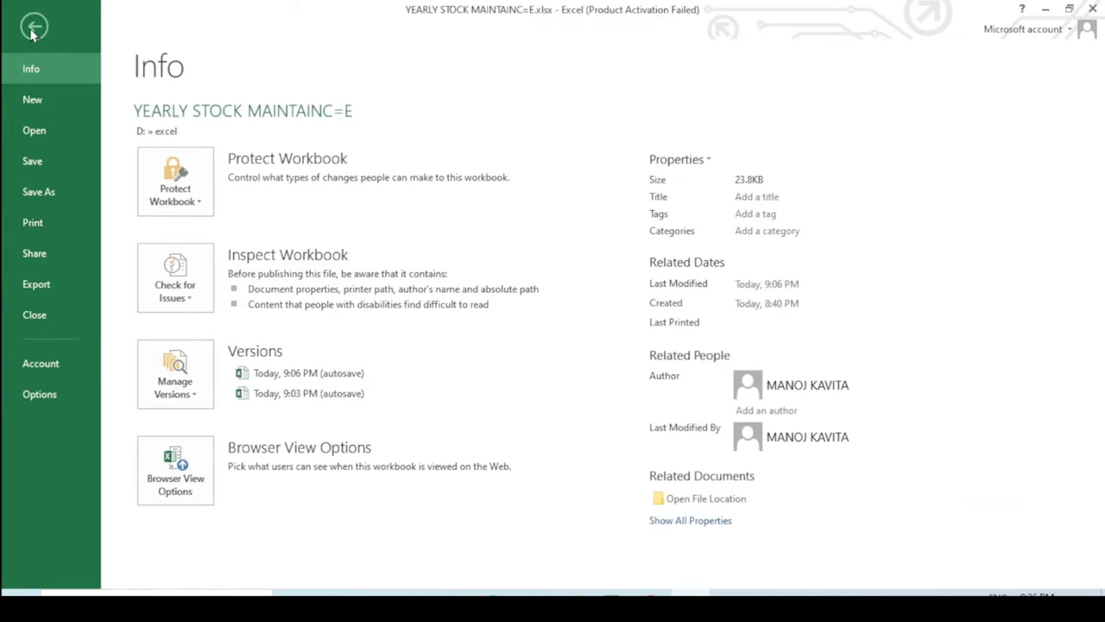
pyautogui.click(46, 109)
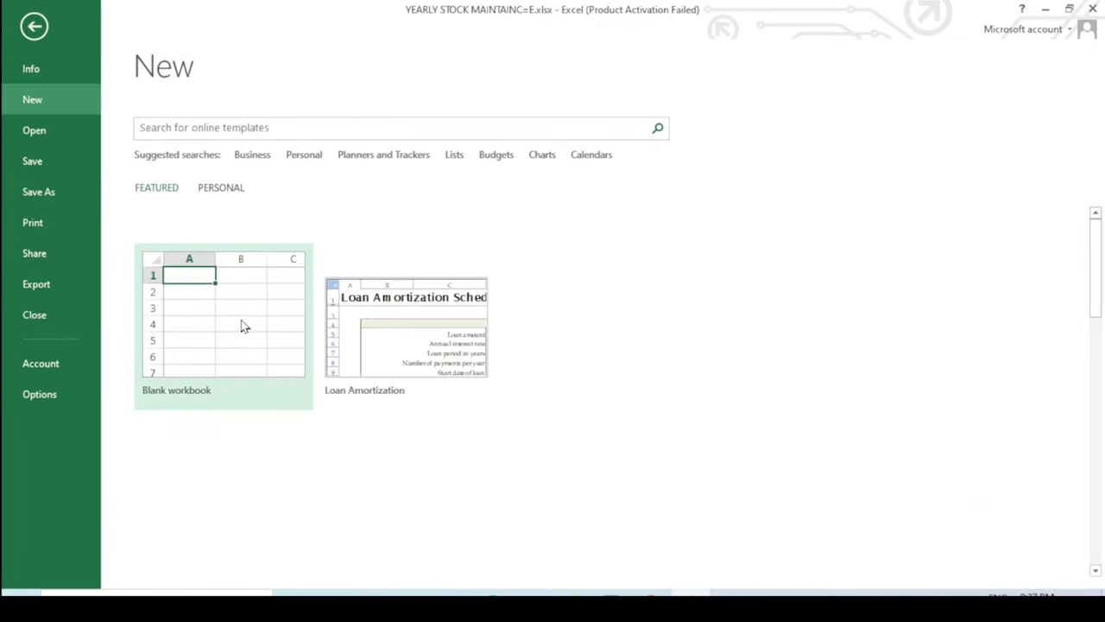
pyautogui.press('Escape')
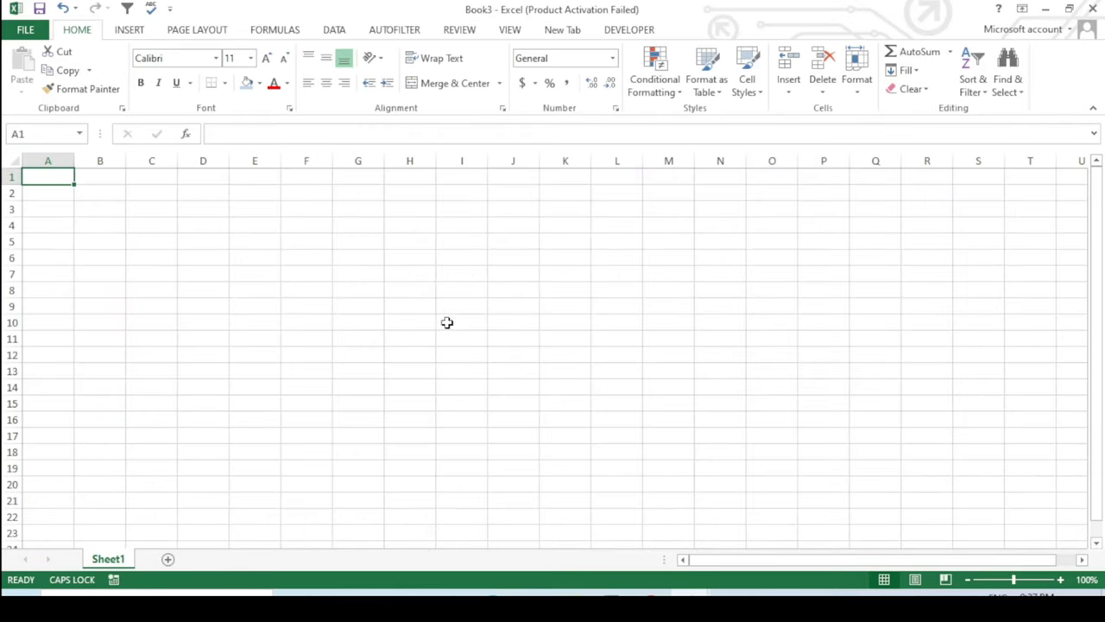
pyautogui.click(447, 309)
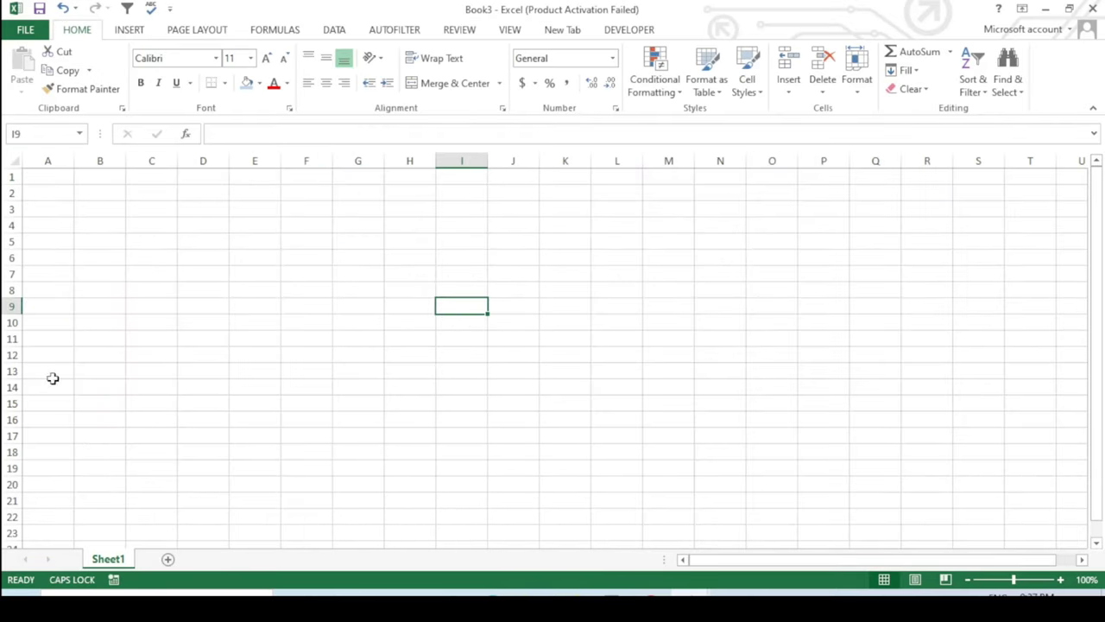
pyautogui.moveTo(666, 589)
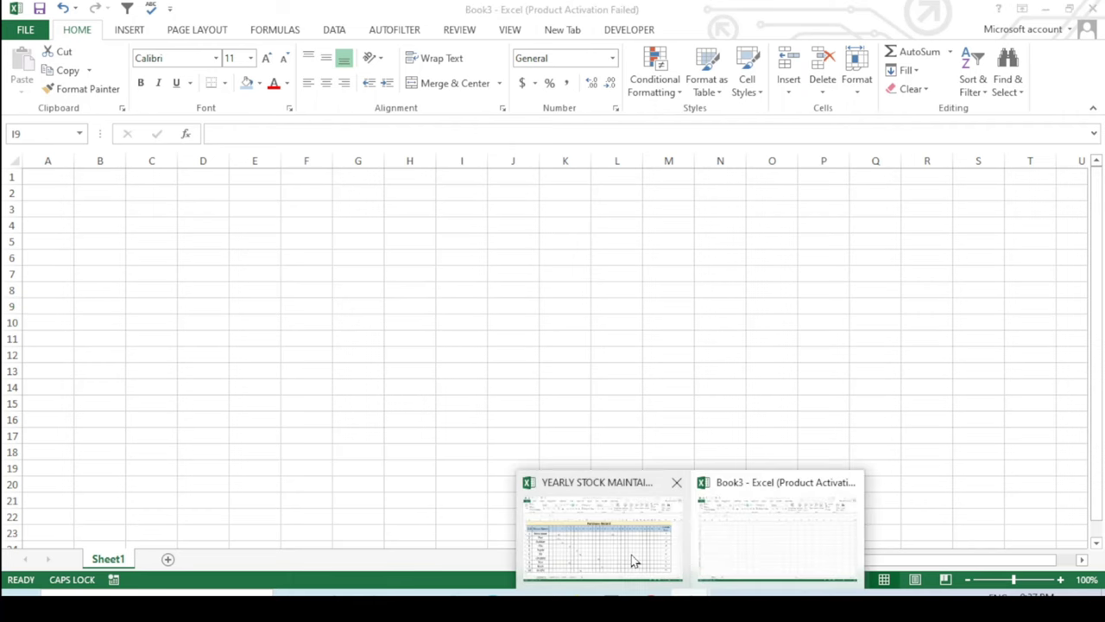
pyautogui.click(635, 562)
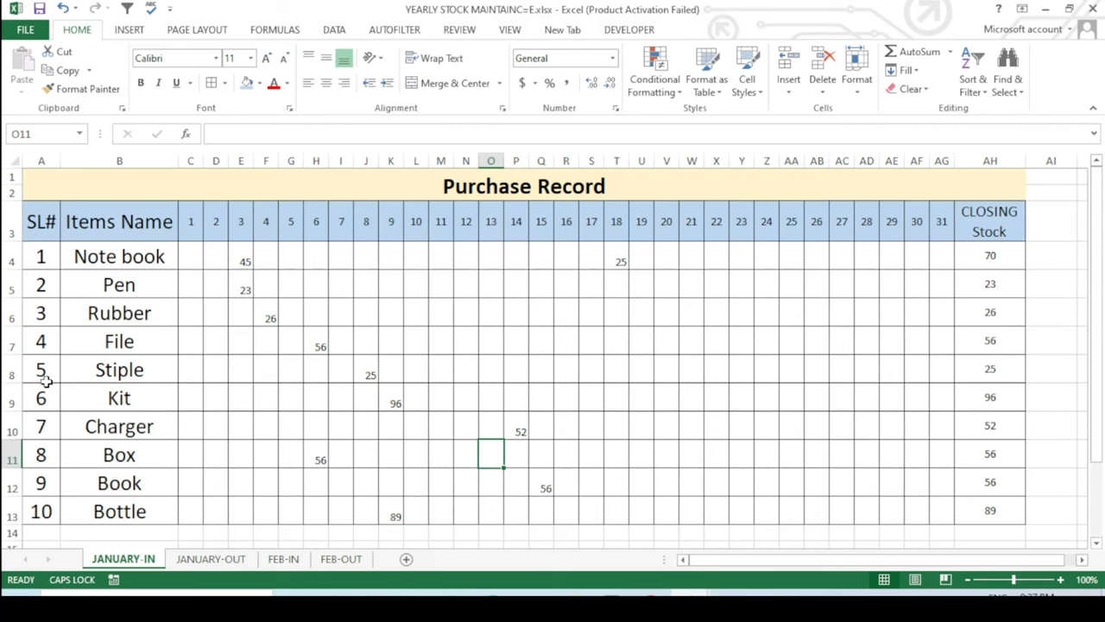
# Copy the SL# and Items Name columns from the Purchase Record.
pyautogui.scroll(-1, 119, 369)
pyautogui.scroll(1, 129, 382)
pyautogui.click(40, 231)
pyautogui.moveTo(88, 245); pyautogui.dragTo(124, 475)
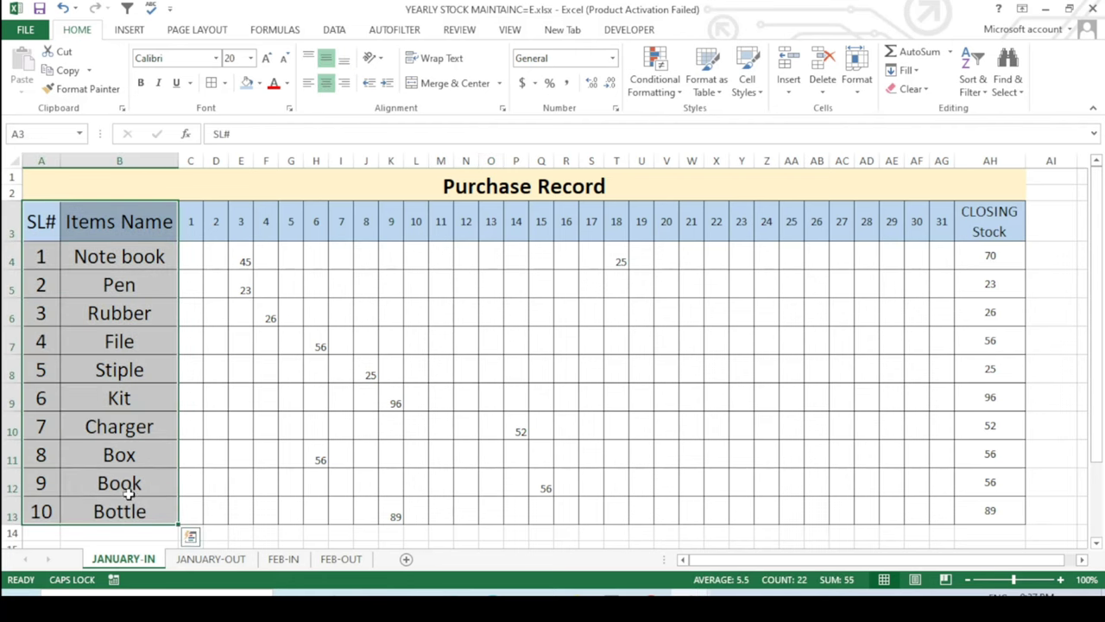
pyautogui.hotkey('ctrl', 'c')
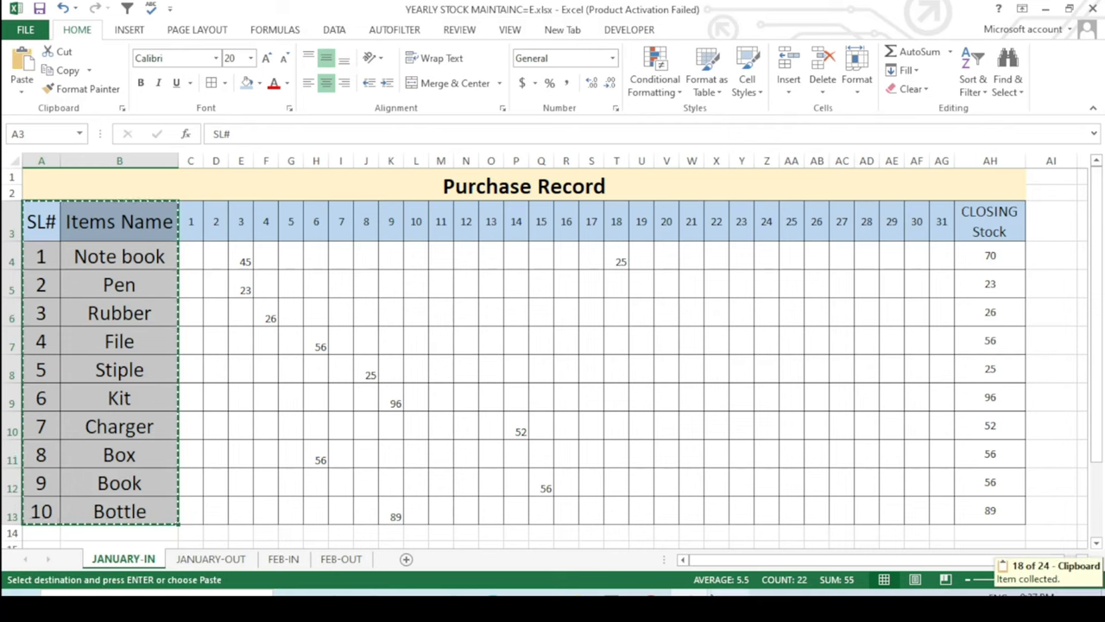
# Paste them into Book3 at cell A3 and AutoFit columns A and B.
pyautogui.click(755, 562)
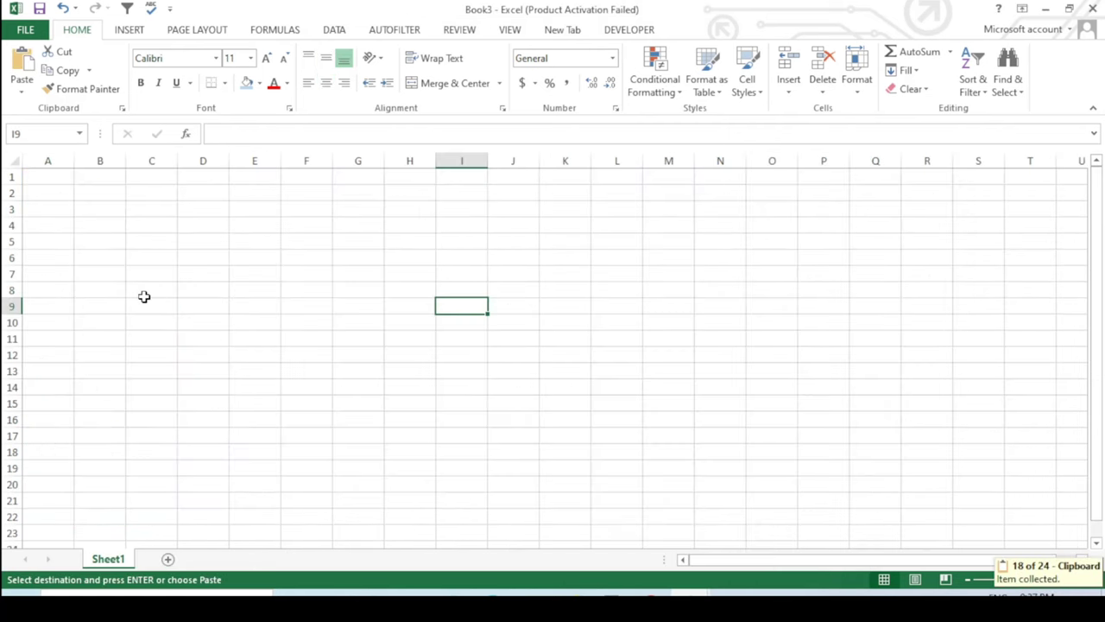
pyautogui.click(59, 209)
pyautogui.hotkey('ctrl', 'v')
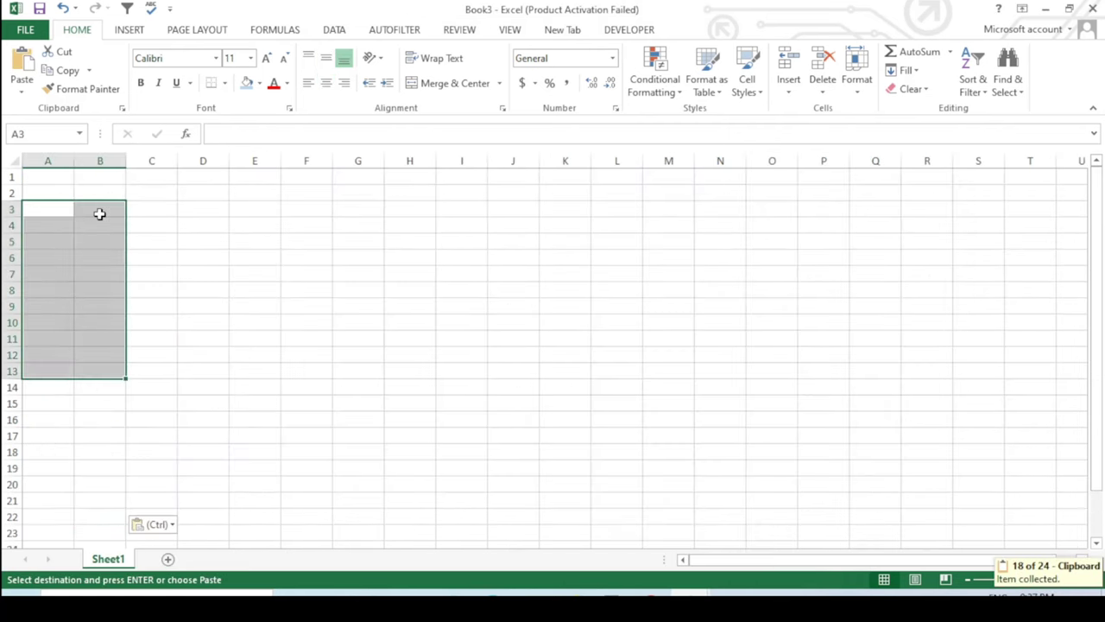
pyautogui.doubleClick(74, 160)
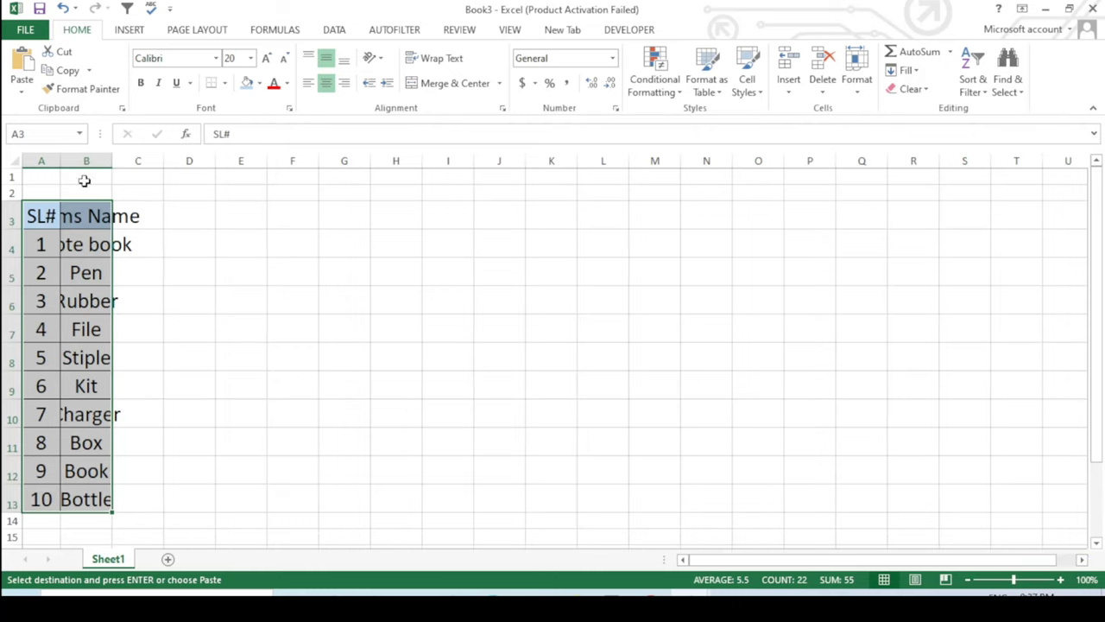
pyautogui.doubleClick(117, 160)
pyautogui.click(242, 268)
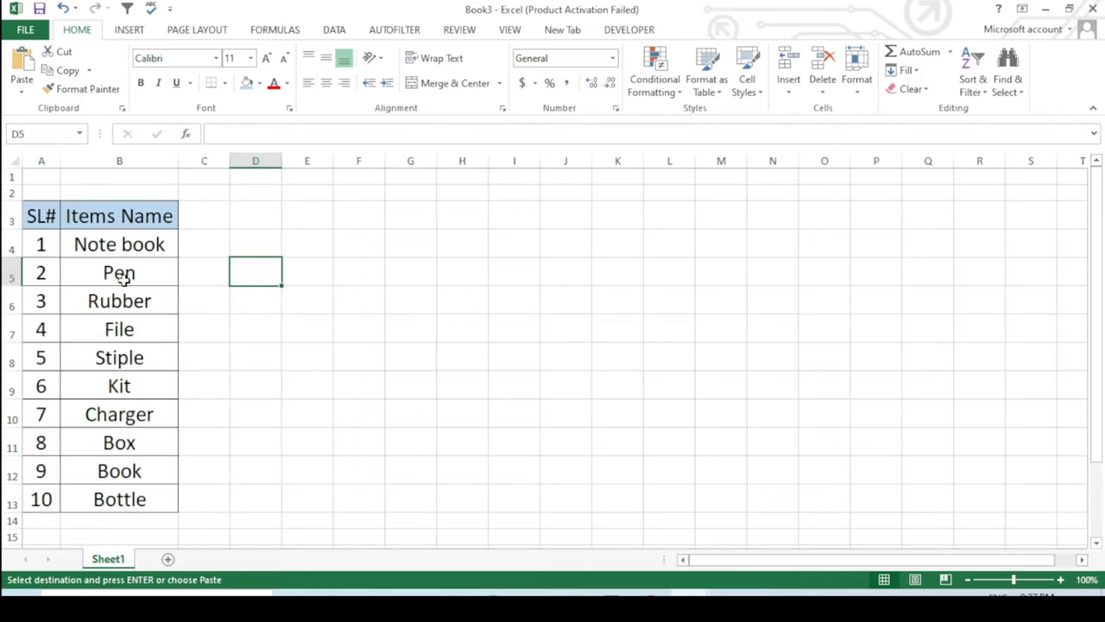
pyautogui.click(204, 448)
pyautogui.click(306, 402)
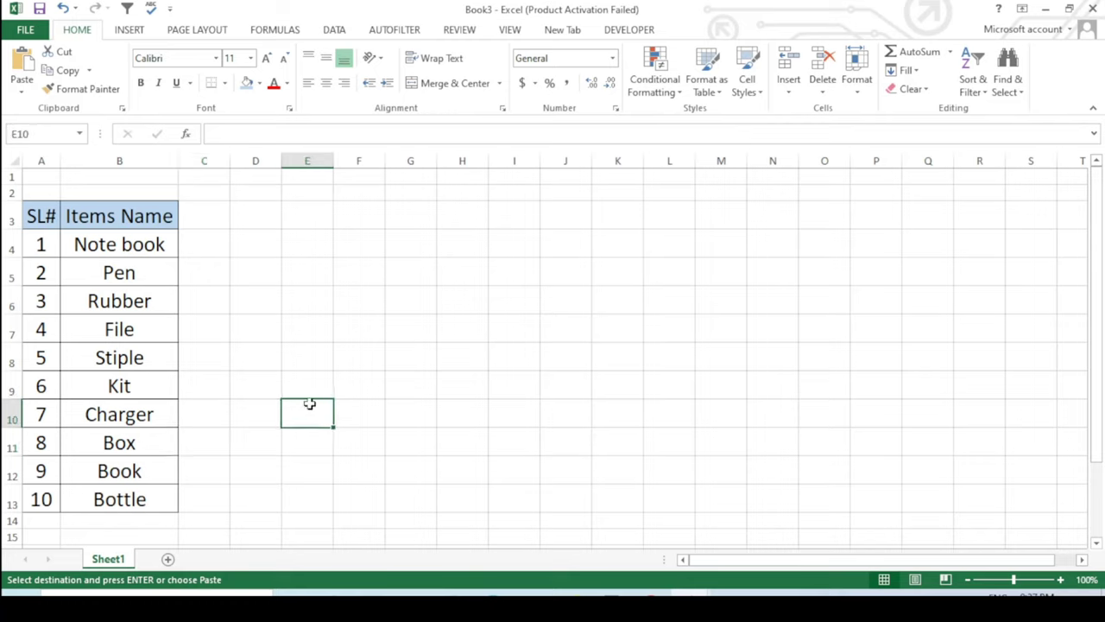
# Rename Sheet1 to JAN-IN.
pyautogui.doubleClick(113, 559)
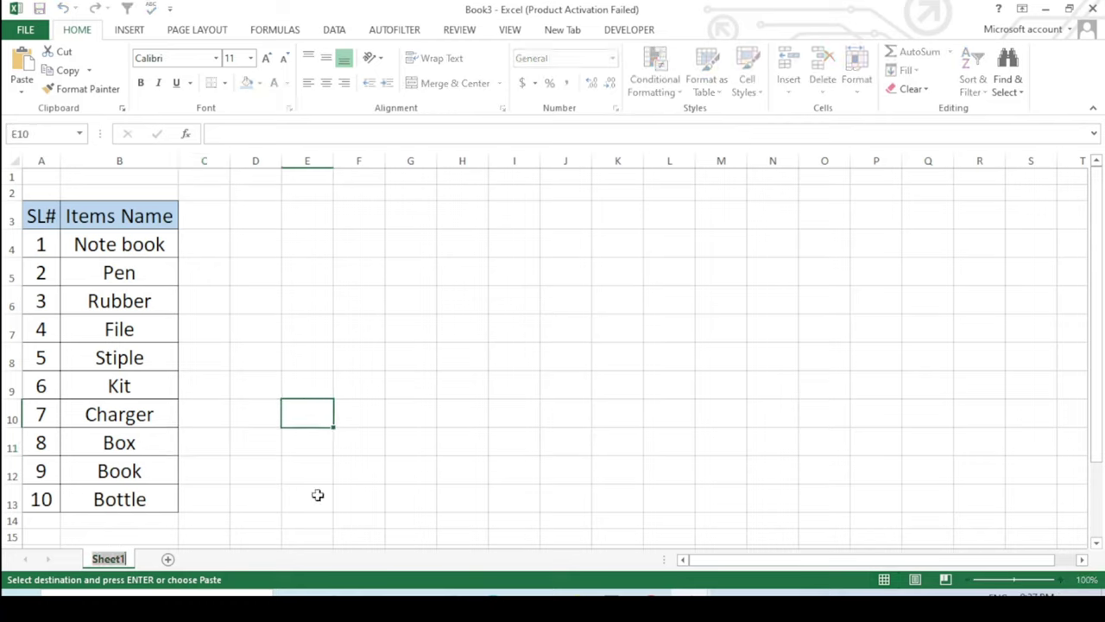
pyautogui.write('JAN')
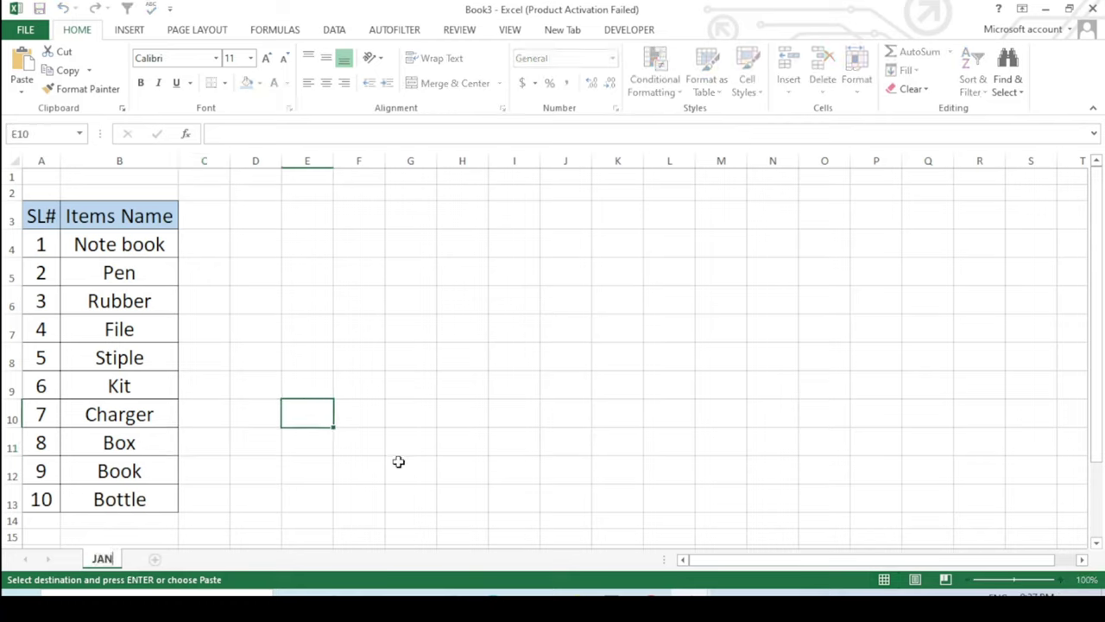
pyautogui.write('-')
pyautogui.write('IN')
pyautogui.click(369, 426)
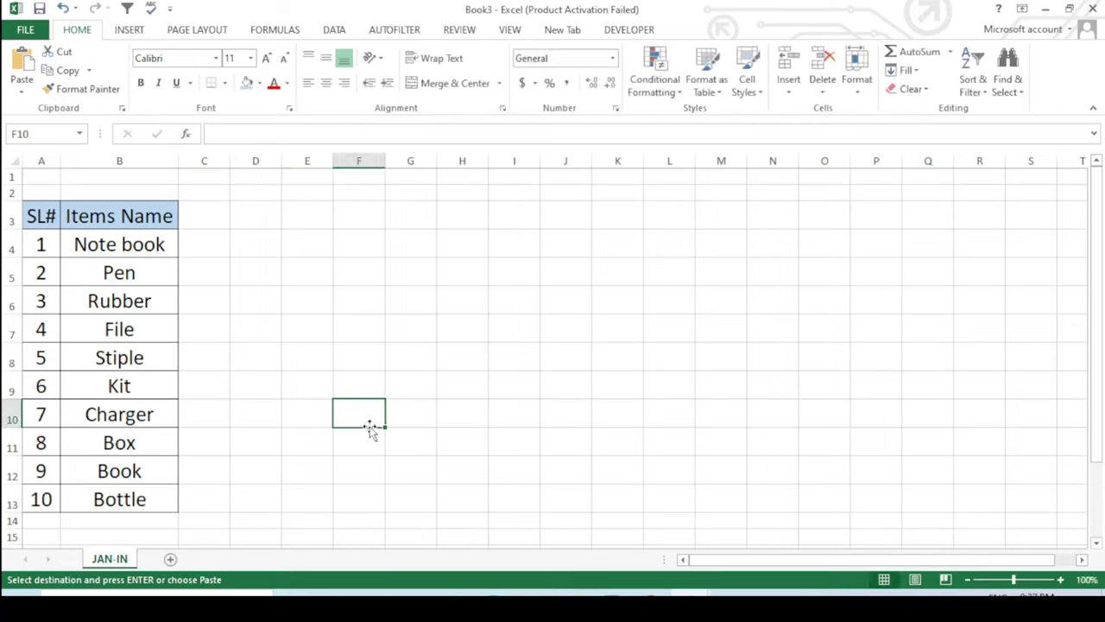
pyautogui.click(242, 453)
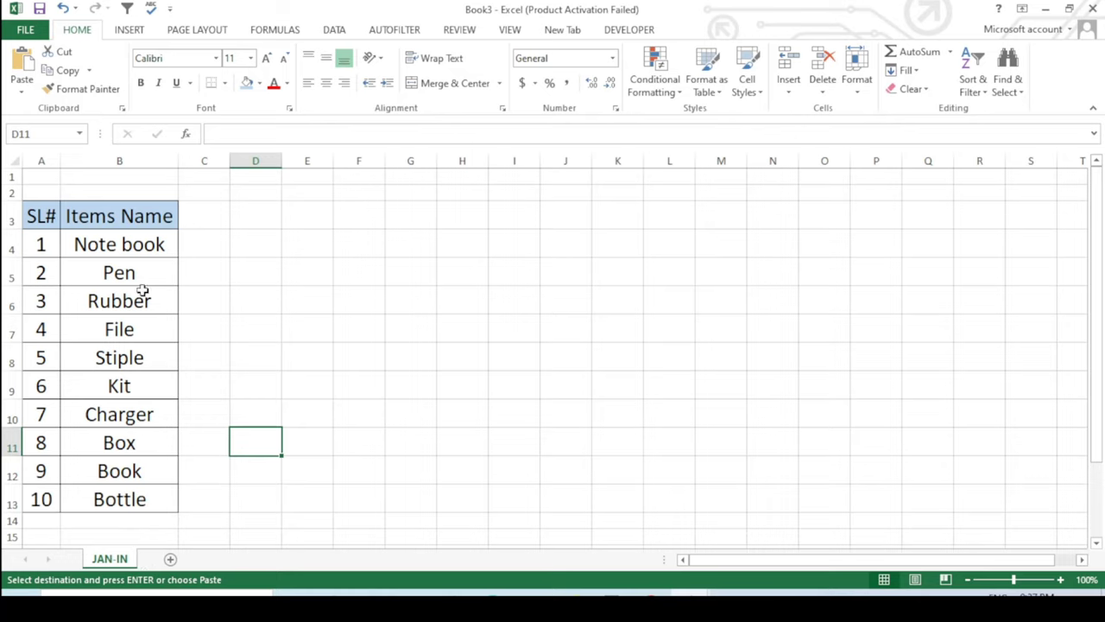
pyautogui.click(340, 319)
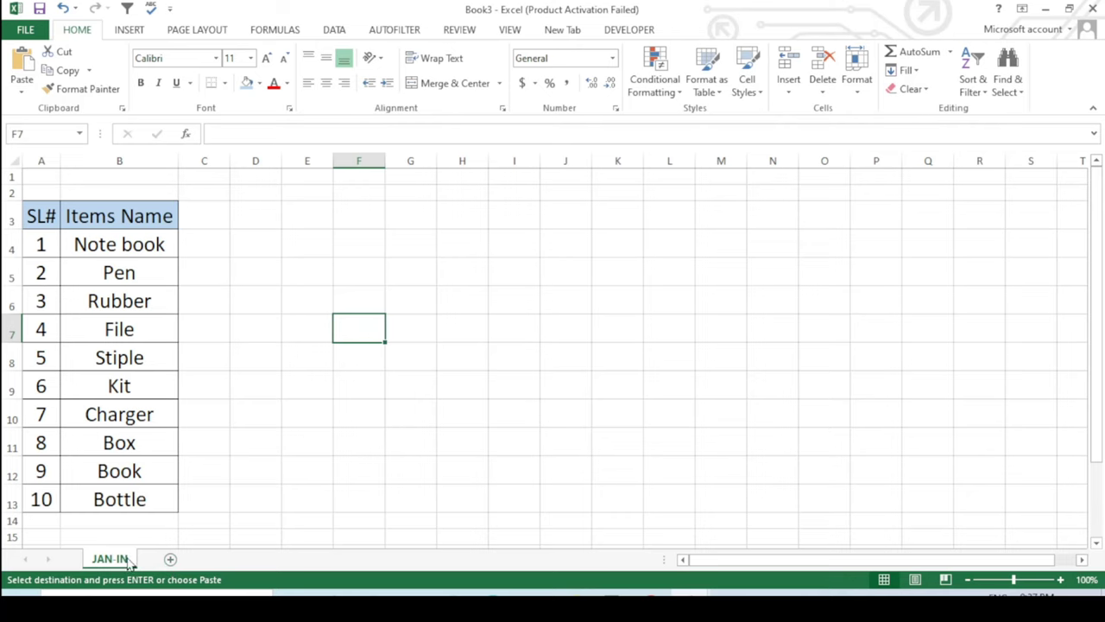
pyautogui.click(210, 489)
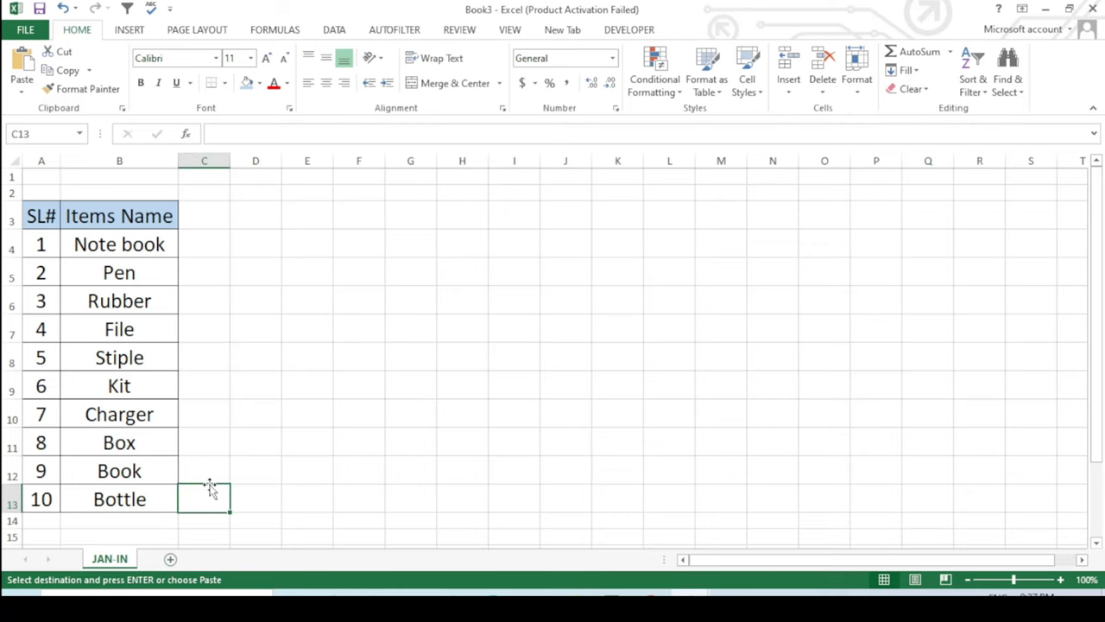
# Add a new blank sheet named JAN-OUT.
pyautogui.click(170, 560)
pyautogui.doubleClick(166, 560)
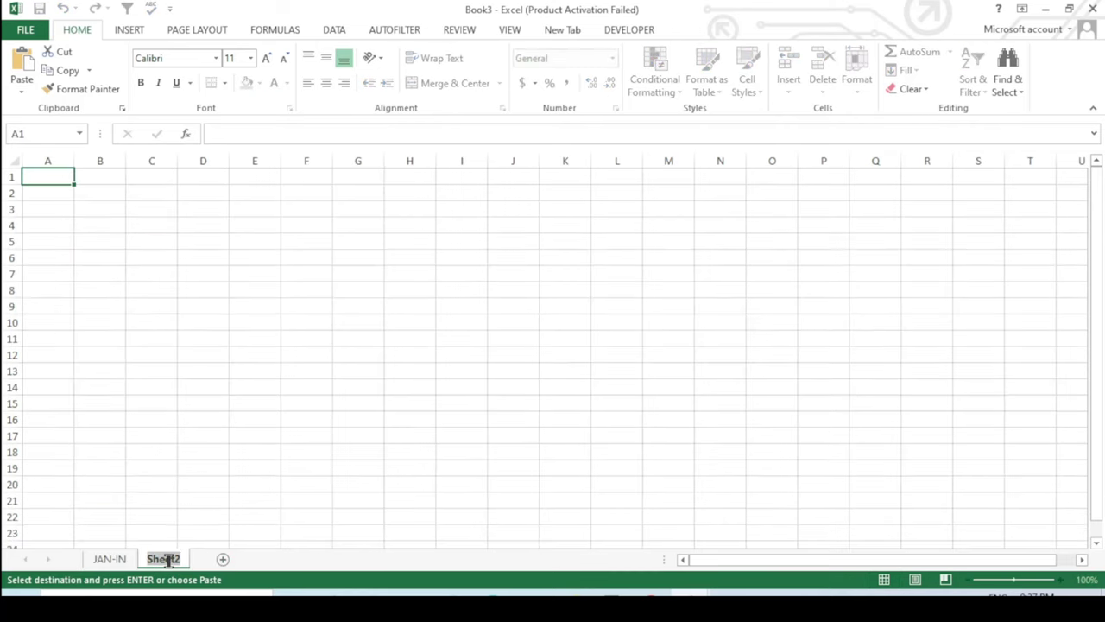
pyautogui.write('JAN')
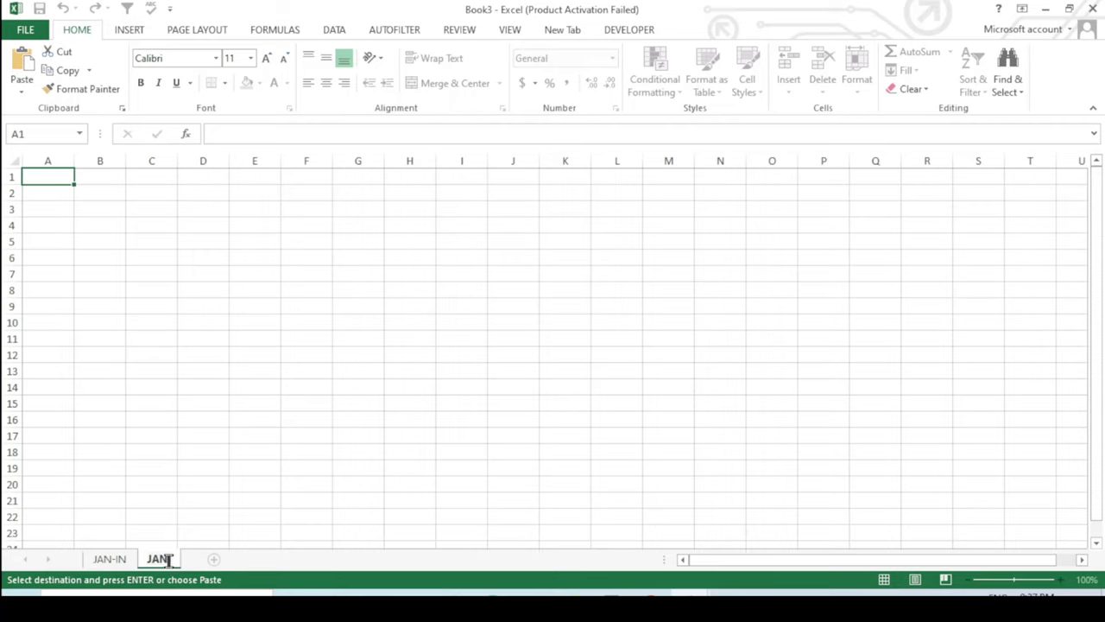
pyautogui.write('-OUT')
pyautogui.press('Return')
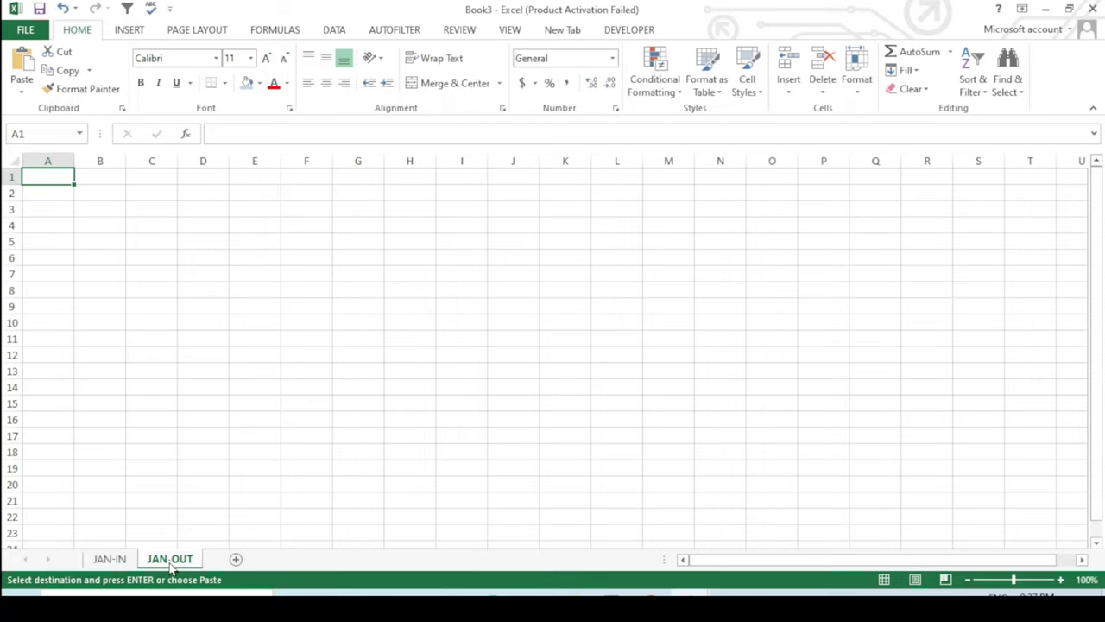
pyautogui.click(193, 480)
# Return to JAN-IN and select cell C3 for the first day number.
pyautogui.click(110, 558)
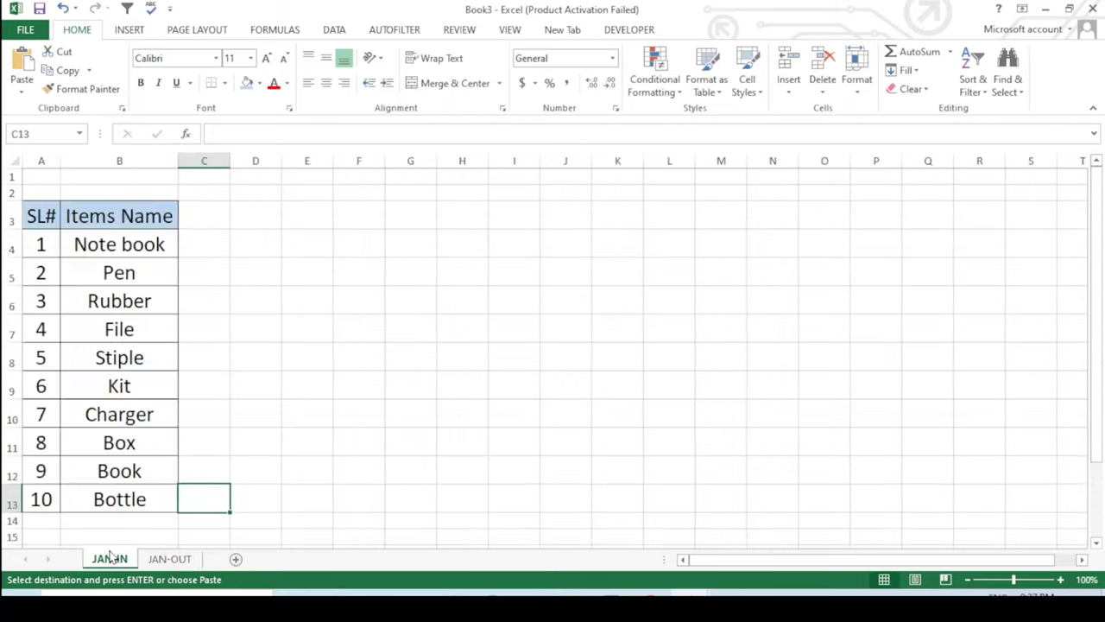
pyautogui.click(215, 312)
pyautogui.click(173, 559)
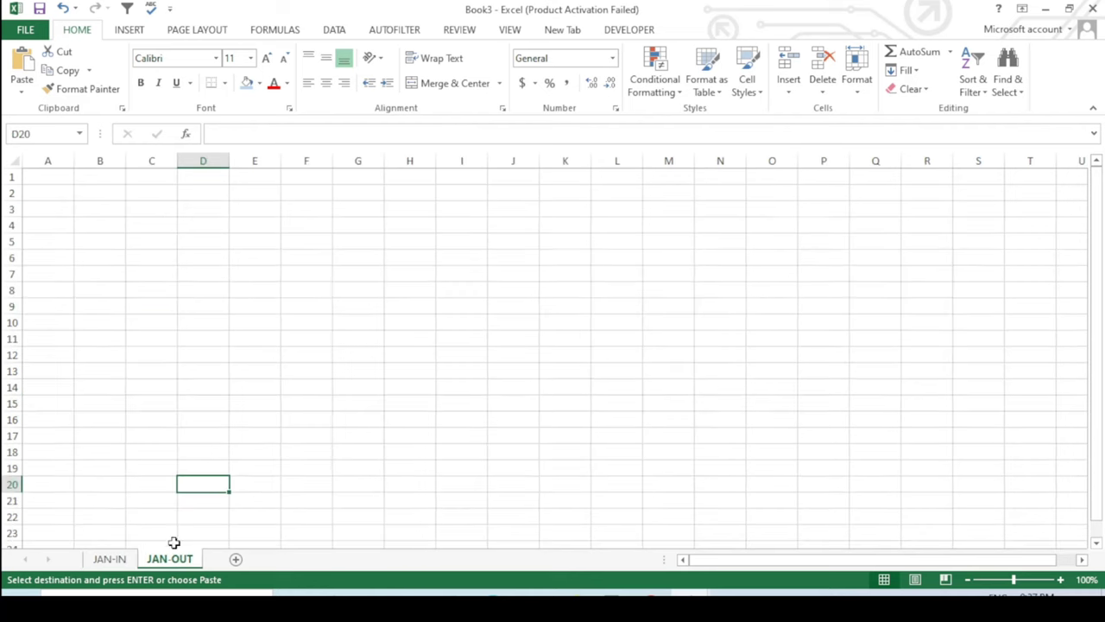
pyautogui.click(265, 484)
pyautogui.click(110, 559)
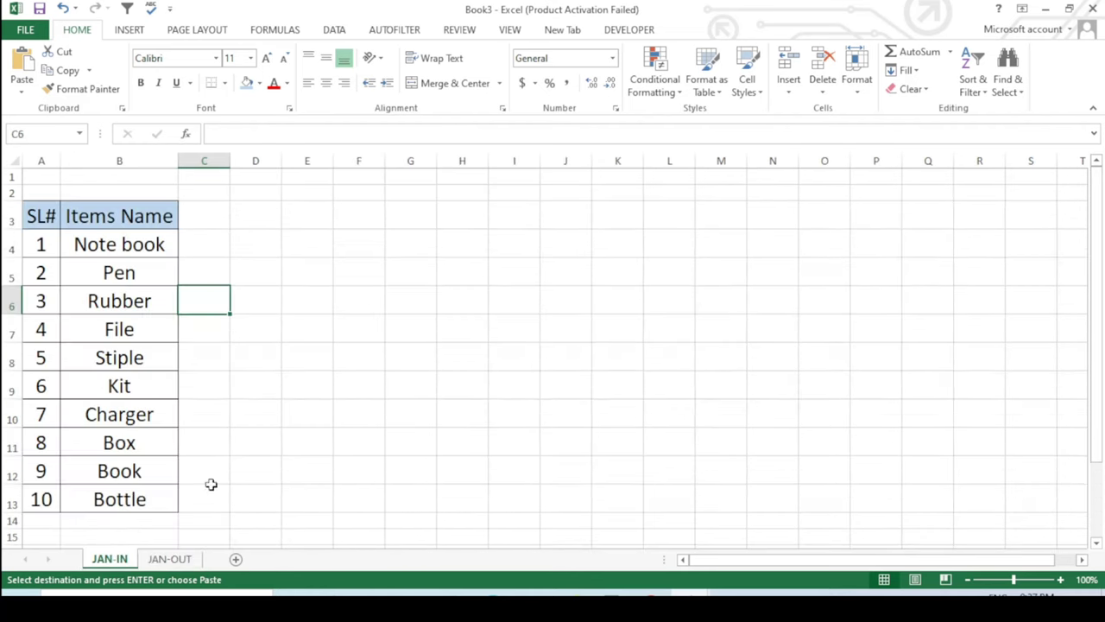
pyautogui.click(350, 374)
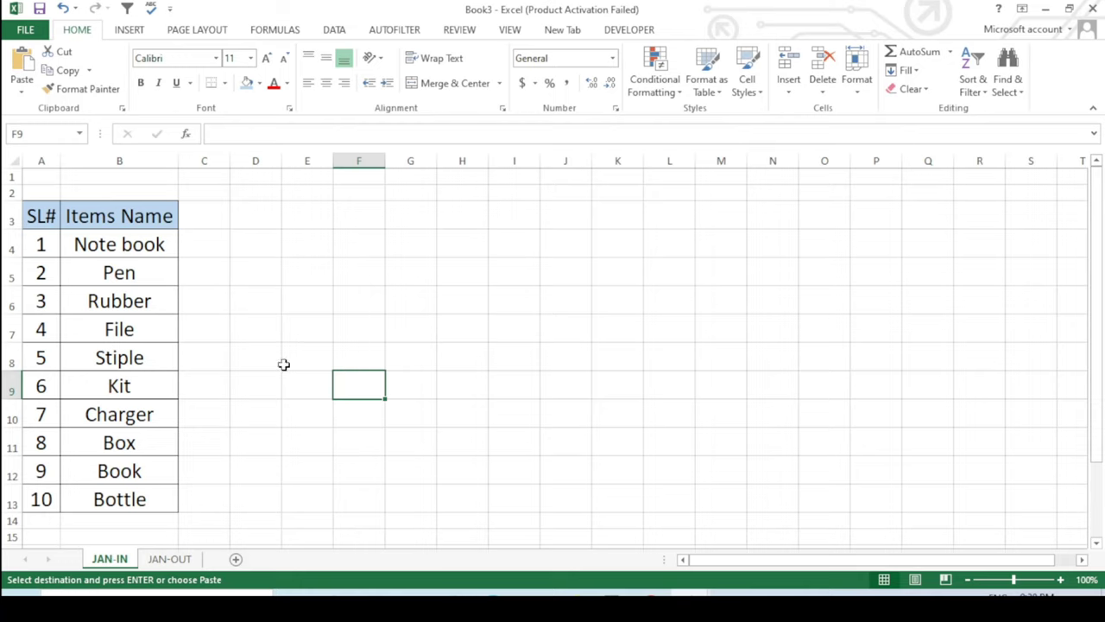
pyautogui.click(213, 217)
pyautogui.click(200, 301)
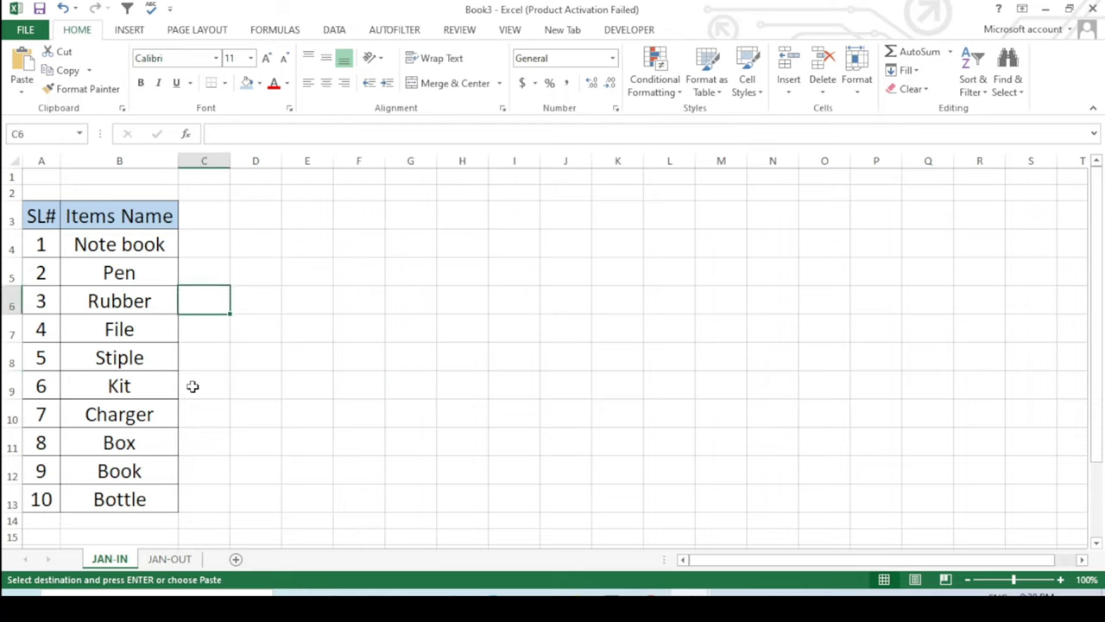
pyautogui.click(196, 415)
pyautogui.click(197, 442)
pyautogui.click(205, 218)
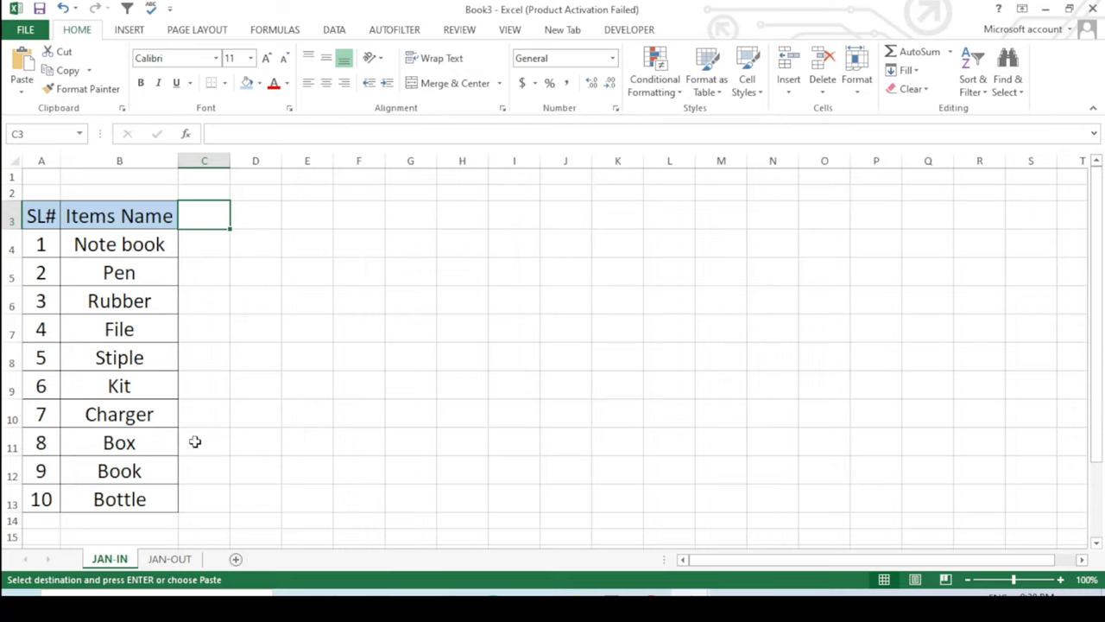
pyautogui.click(199, 260)
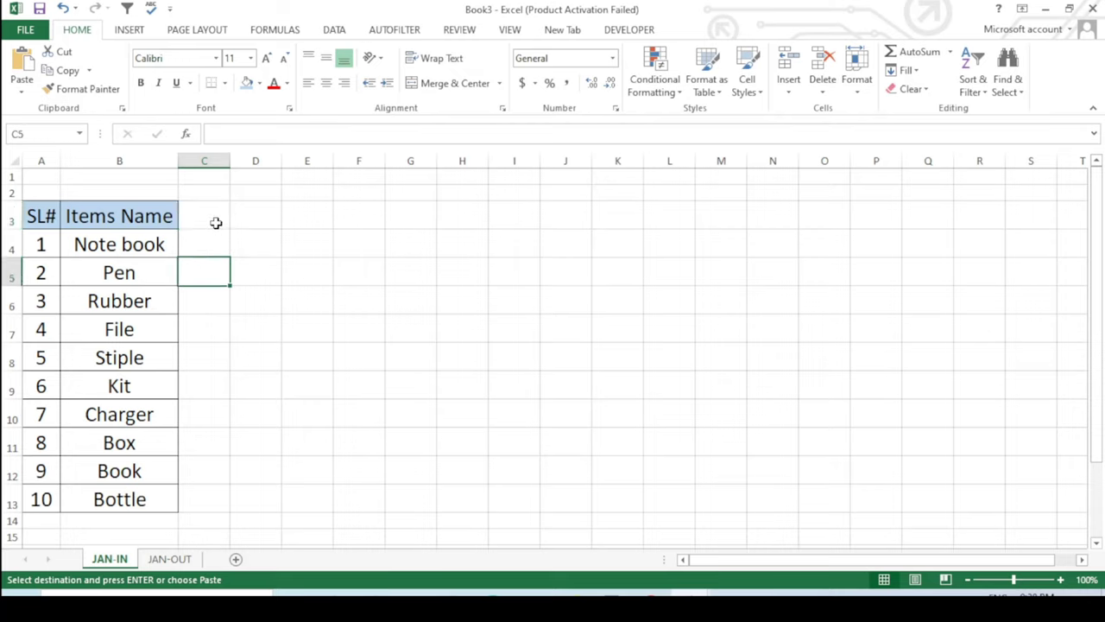
pyautogui.click(215, 223)
# Enter 1 in cell C3 and 31 in cell C2.
pyautogui.write('1')
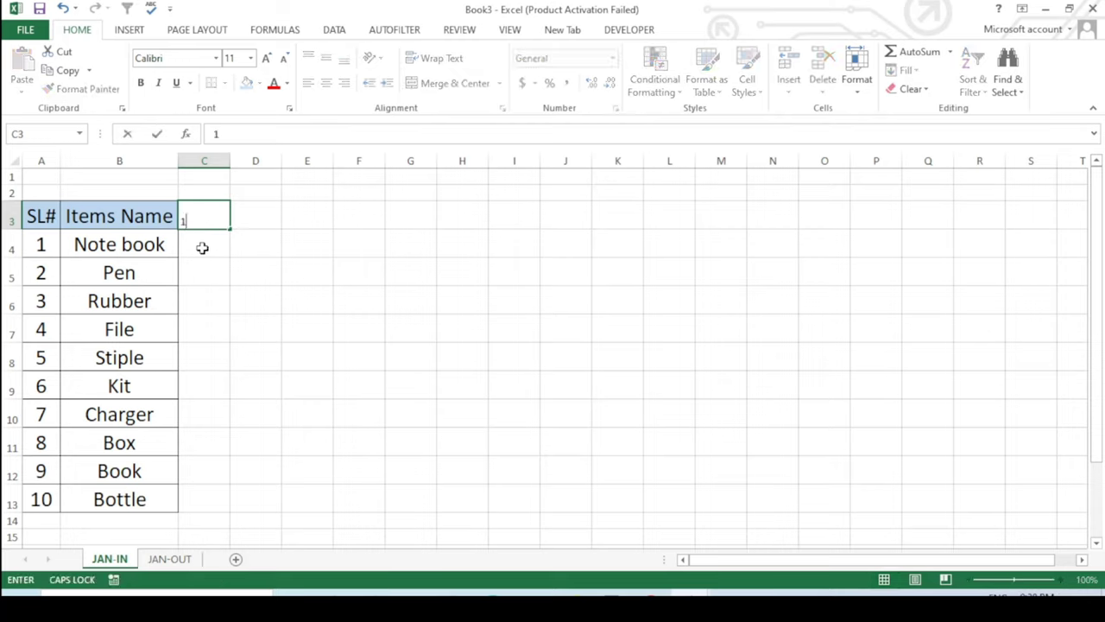
pyautogui.click(233, 272)
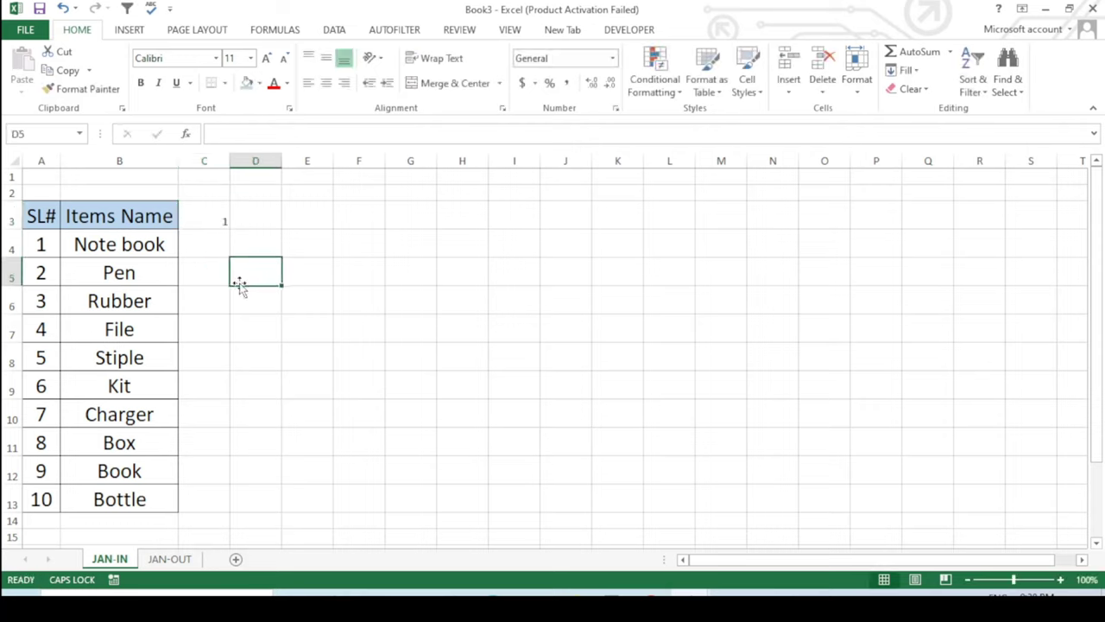
pyautogui.click(209, 195)
pyautogui.write('31')
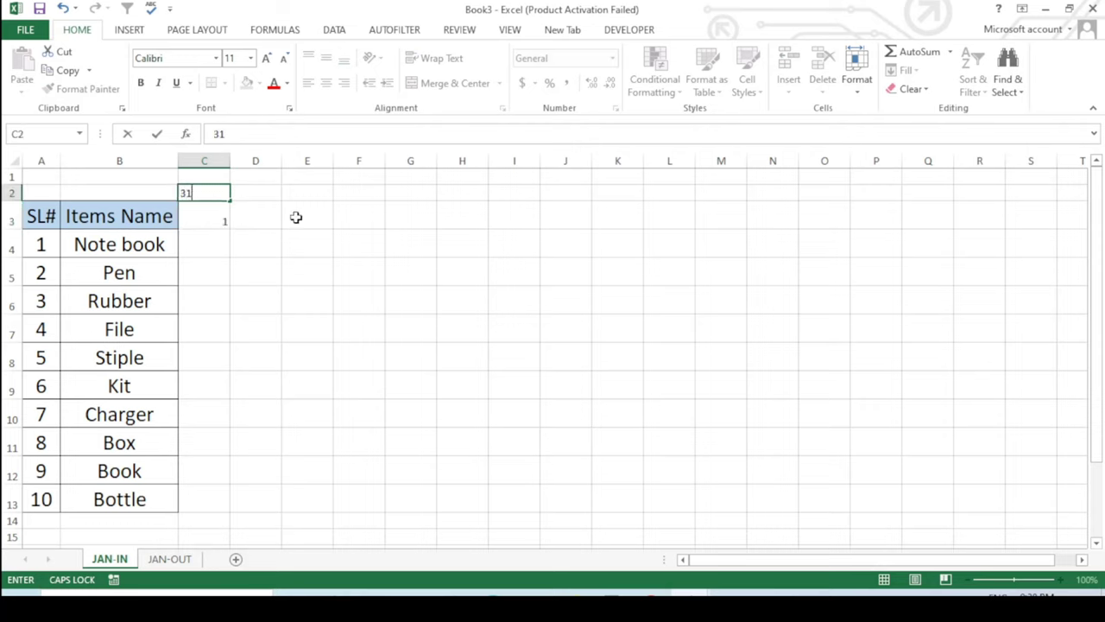
pyautogui.press('Return')
pyautogui.click(241, 252)
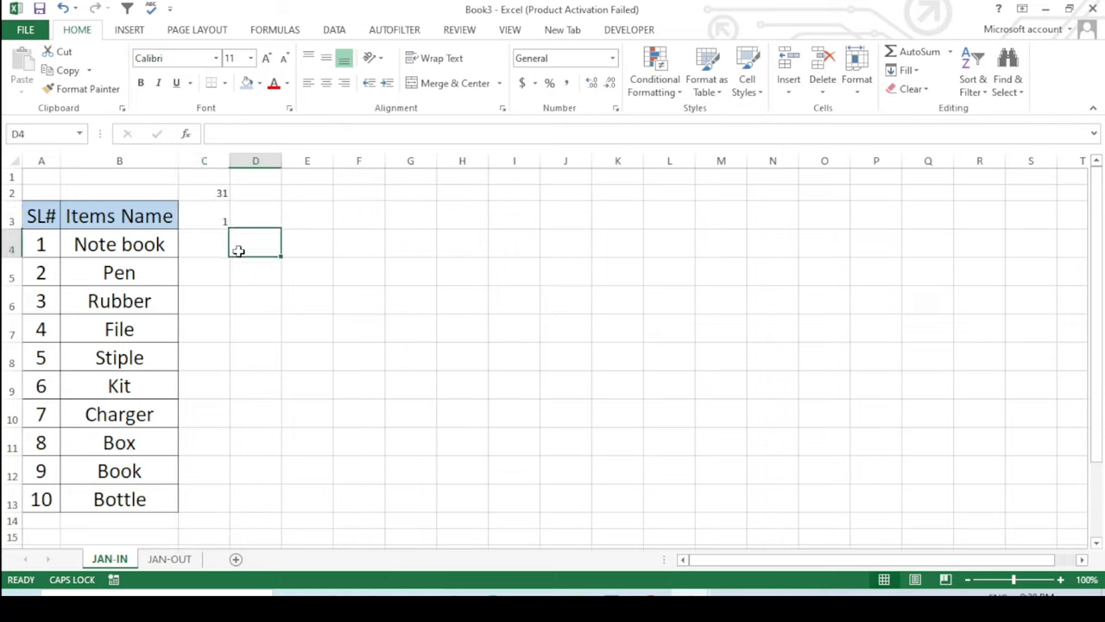
pyautogui.moveTo(219, 195); pyautogui.dragTo(204, 220)
pyautogui.click(221, 196)
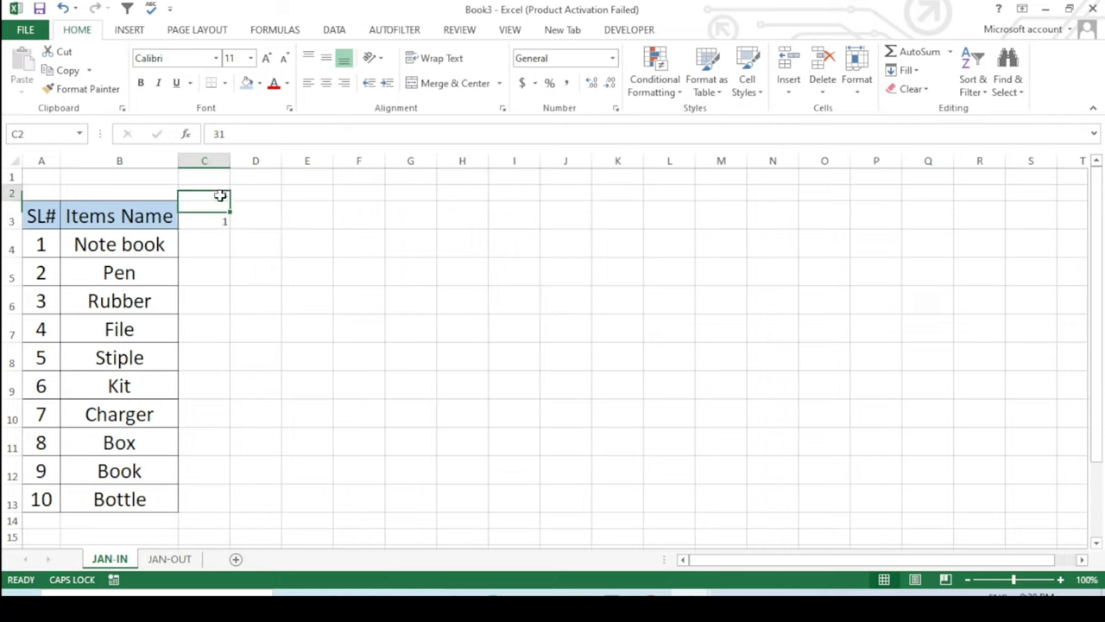
pyautogui.click(357, 272)
# Fill row 3 from C3 as a linear series, step 1, stop value 31.
pyautogui.click(212, 221)
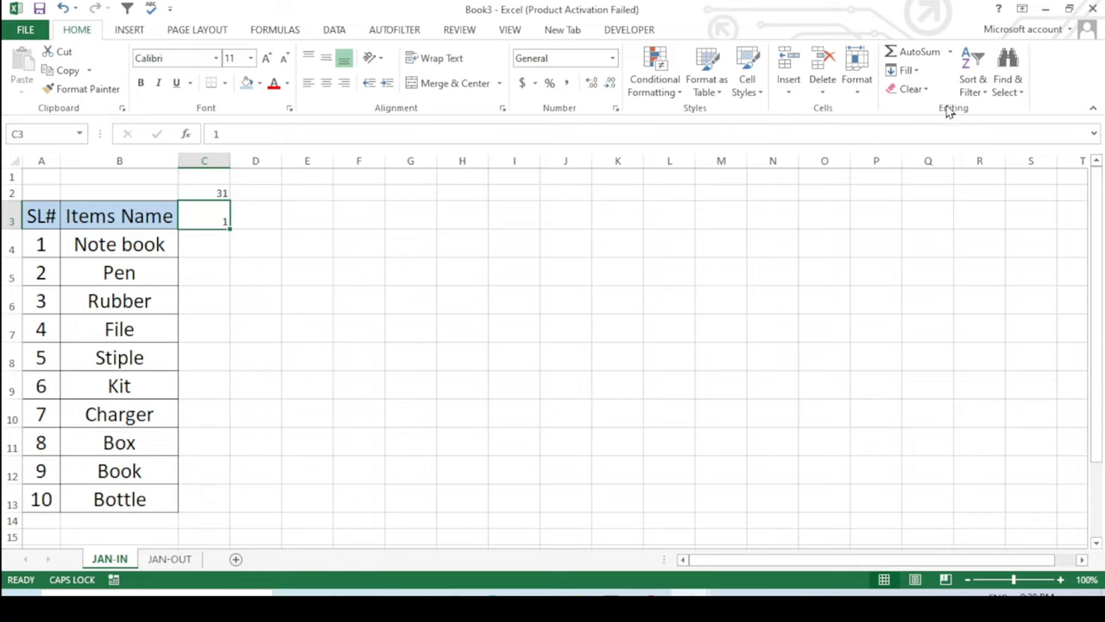
pyautogui.click(916, 73)
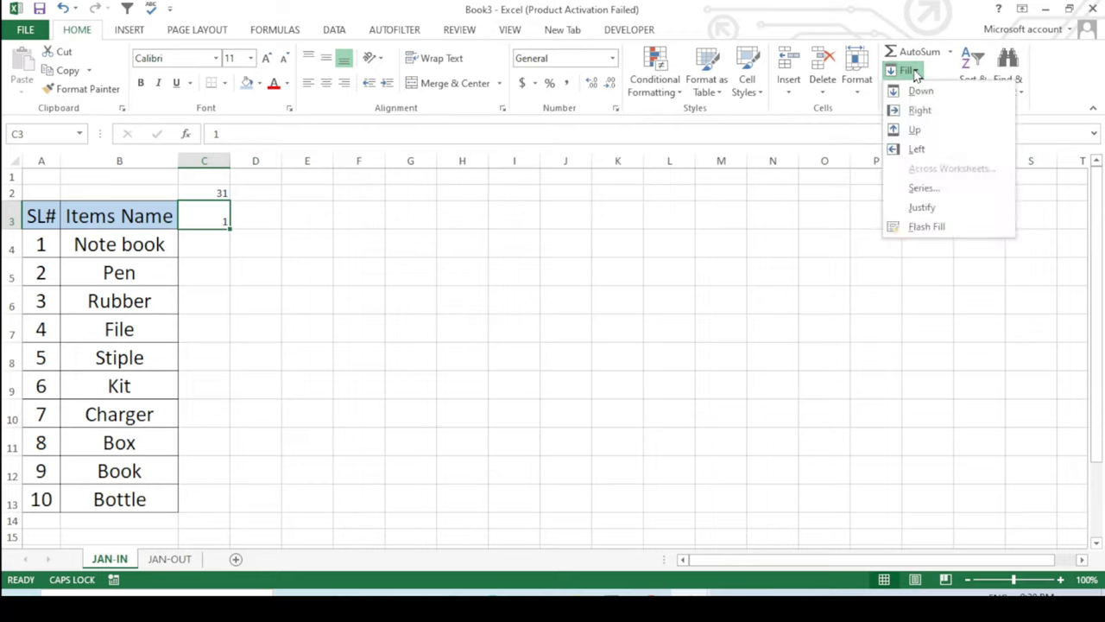
pyautogui.click(938, 190)
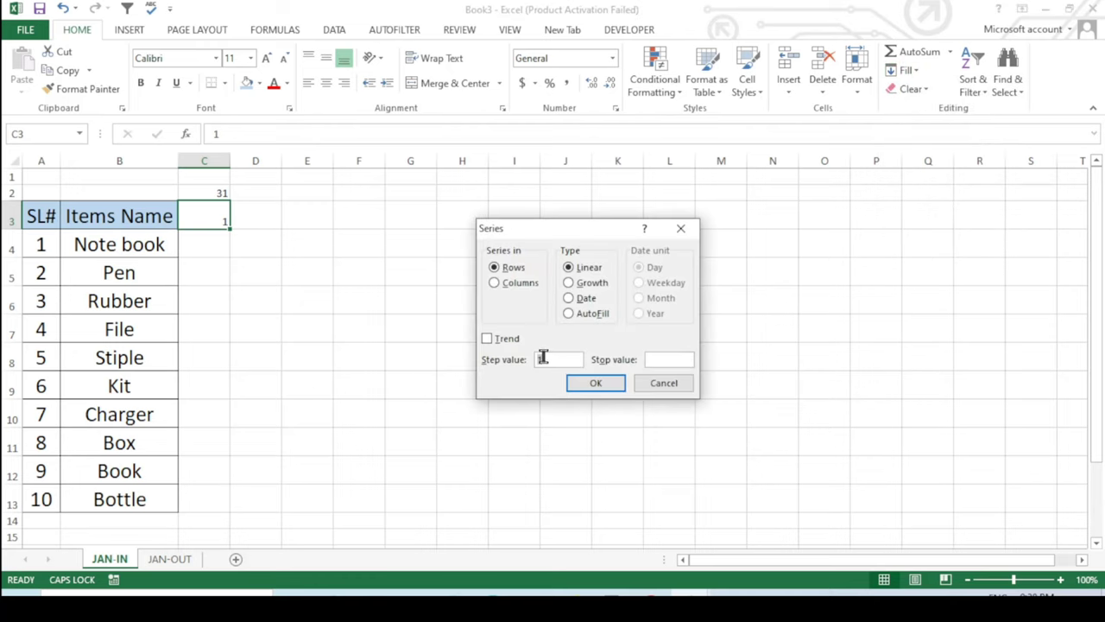
pyautogui.click(660, 361)
pyautogui.write('31')
pyautogui.click(602, 384)
pyautogui.click(461, 328)
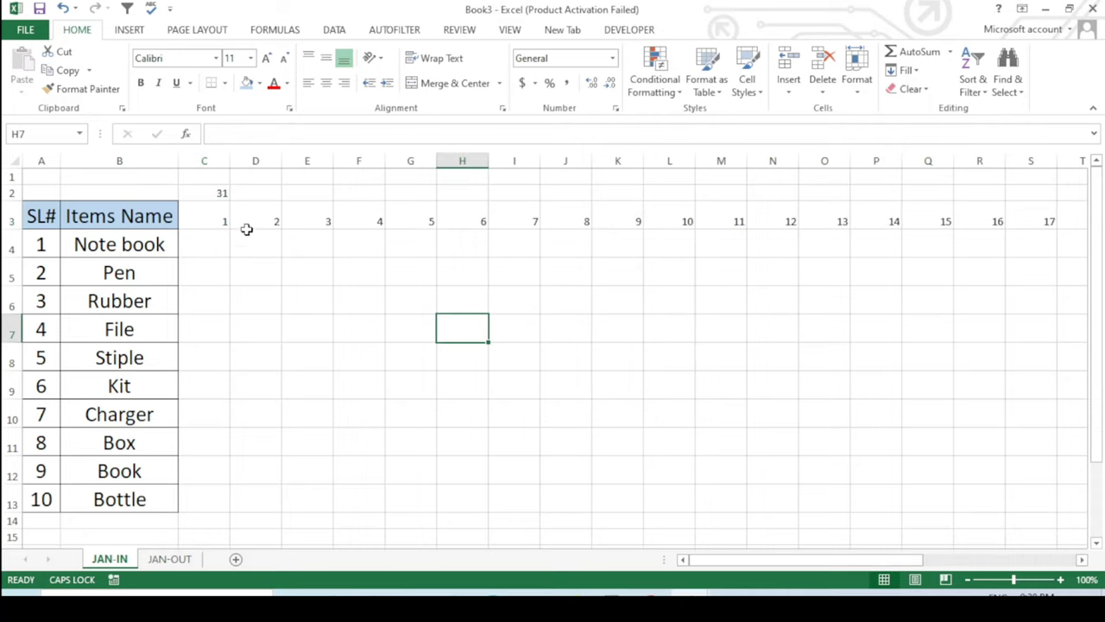
pyautogui.click(222, 193)
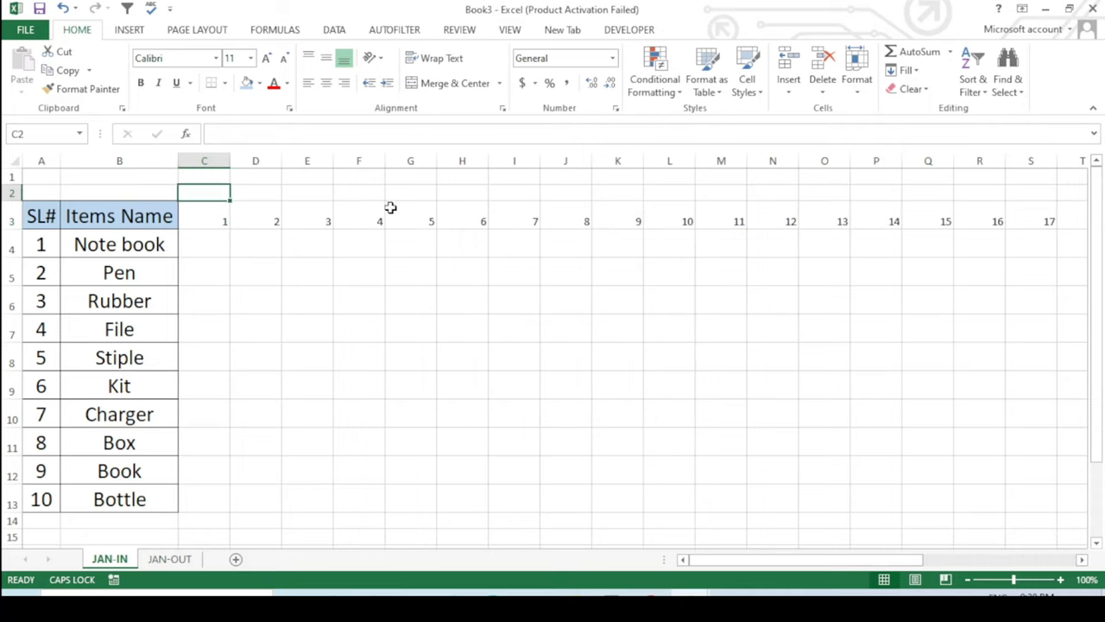
# Select day columns C to AG and narrow them.
pyautogui.click(419, 267)
pyautogui.click(209, 221)
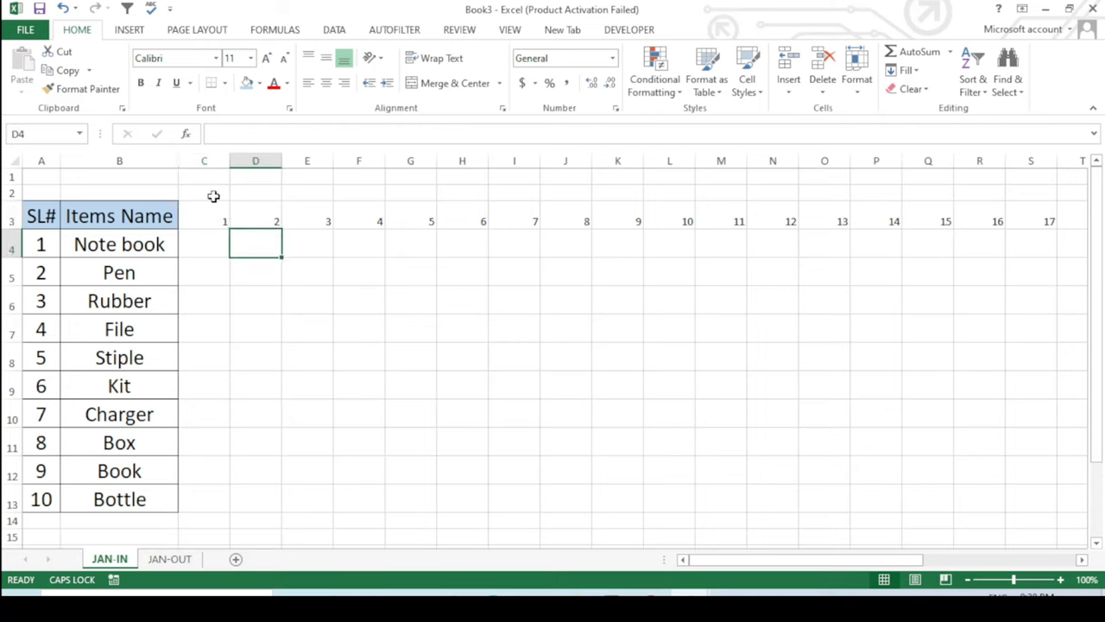
pyautogui.moveTo(210, 161)
pyautogui.mouseDown()
pyautogui.moveTo(1101, 240)
pyautogui.moveTo(977, 251)
pyautogui.mouseUp()
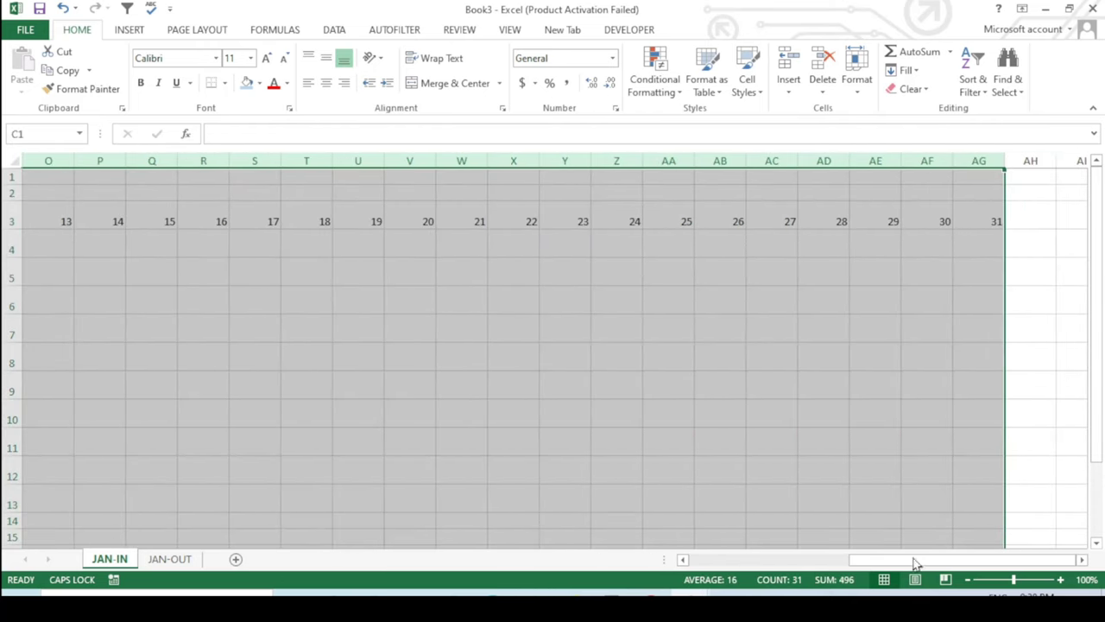
pyautogui.moveTo(873, 559); pyautogui.dragTo(717, 559)
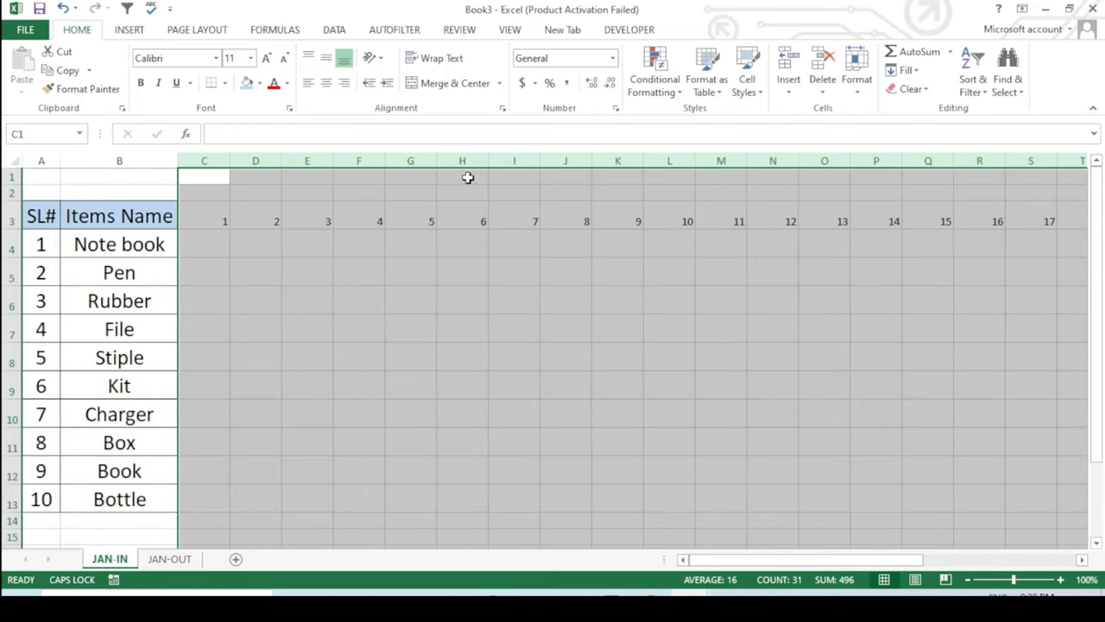
pyautogui.moveTo(489, 157)
pyautogui.mouseDown()
pyautogui.moveTo(453, 170)
pyautogui.moveTo(482, 164)
pyautogui.mouseUp()
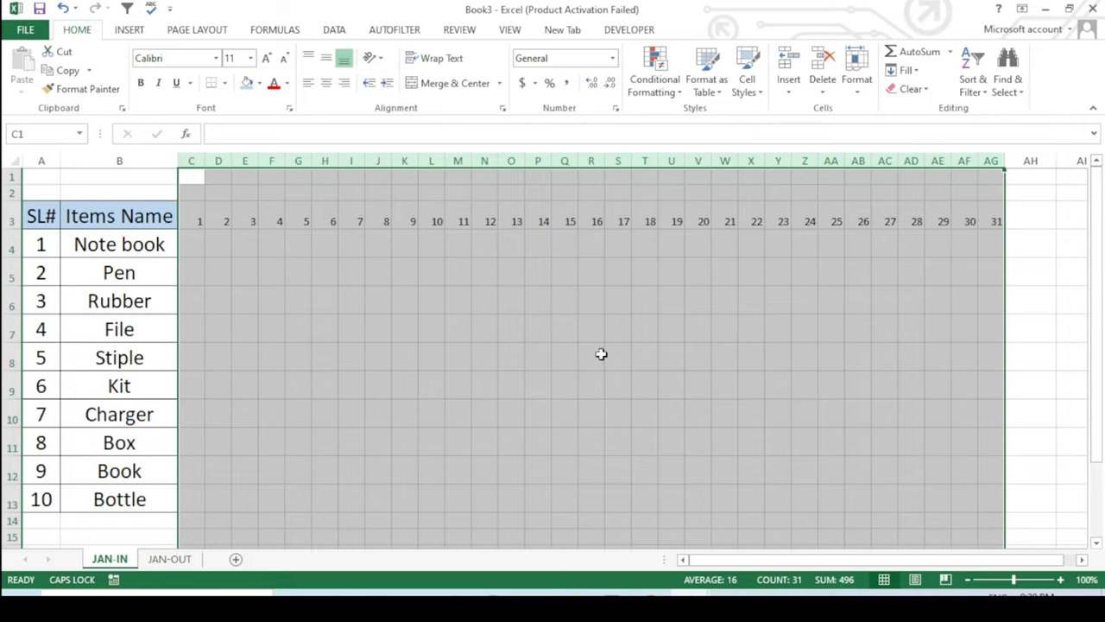
# Set the day columns' font size to 19.
pyautogui.click(236, 63)
pyautogui.write('20')
pyautogui.press('Return')
pyautogui.click(240, 59)
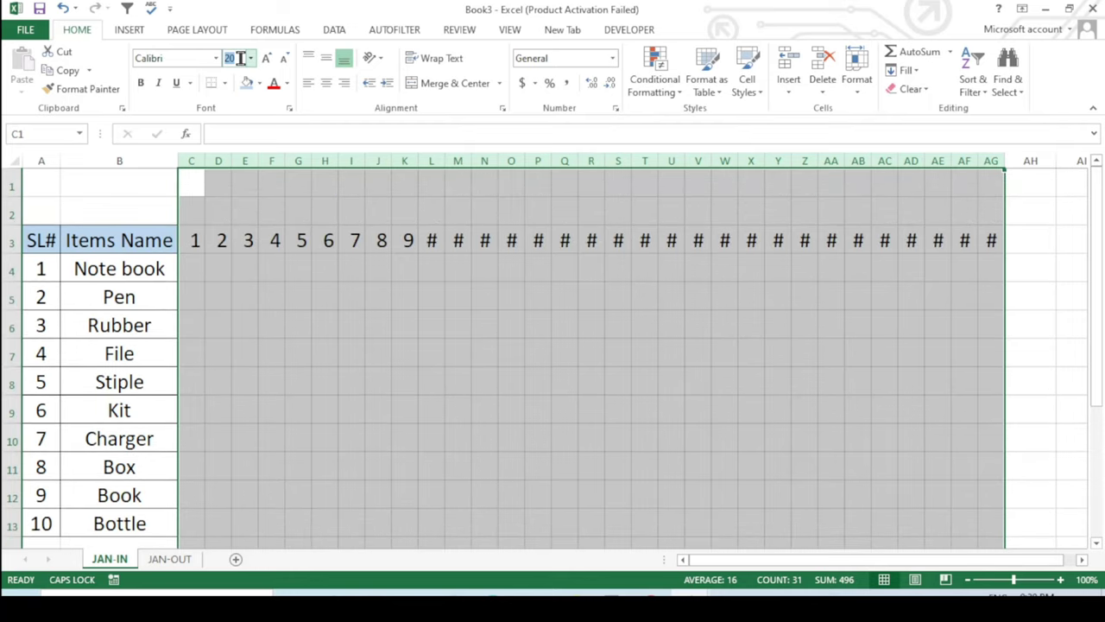
pyautogui.write('19')
pyautogui.press('Return')
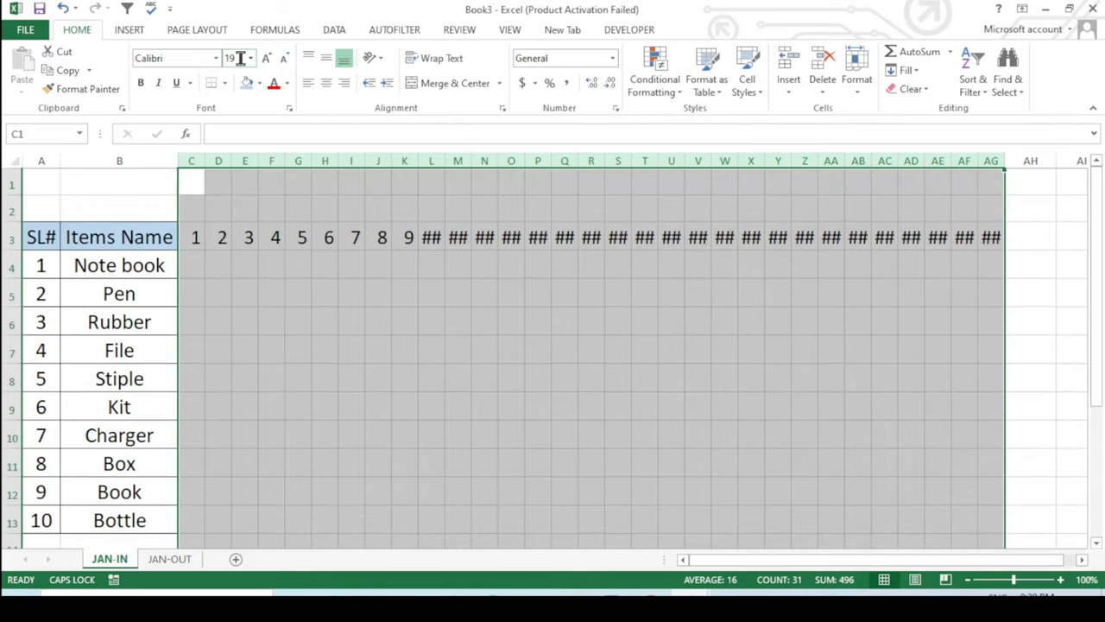
# Widen the day columns slightly so all day numbers 1–31 show in full.
pyautogui.moveTo(443, 161); pyautogui.dragTo(447, 161)
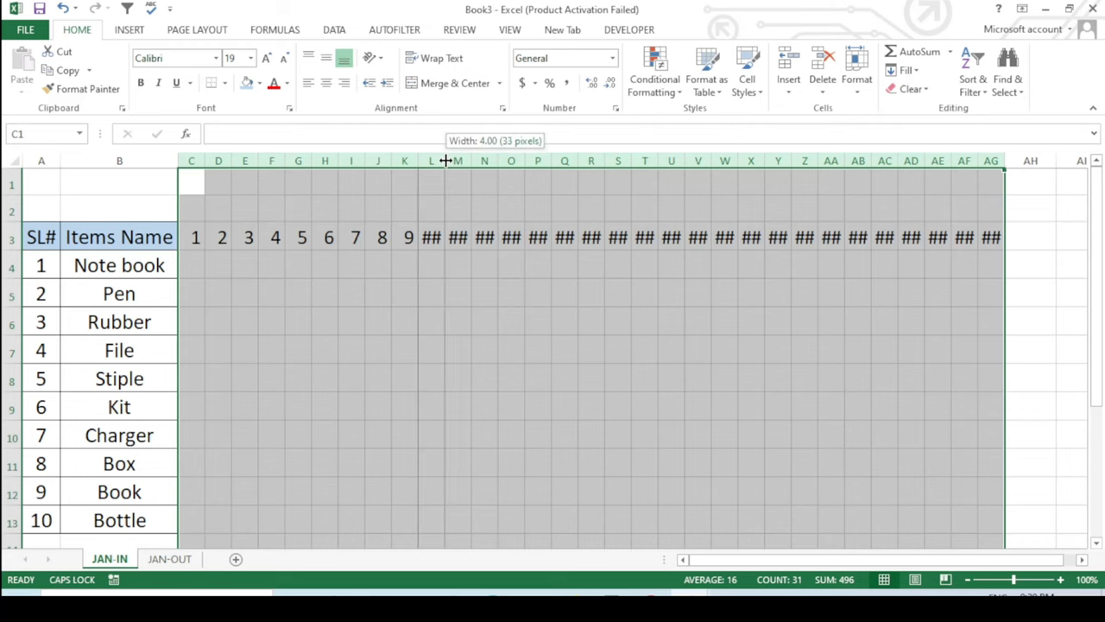
pyautogui.click(640, 411)
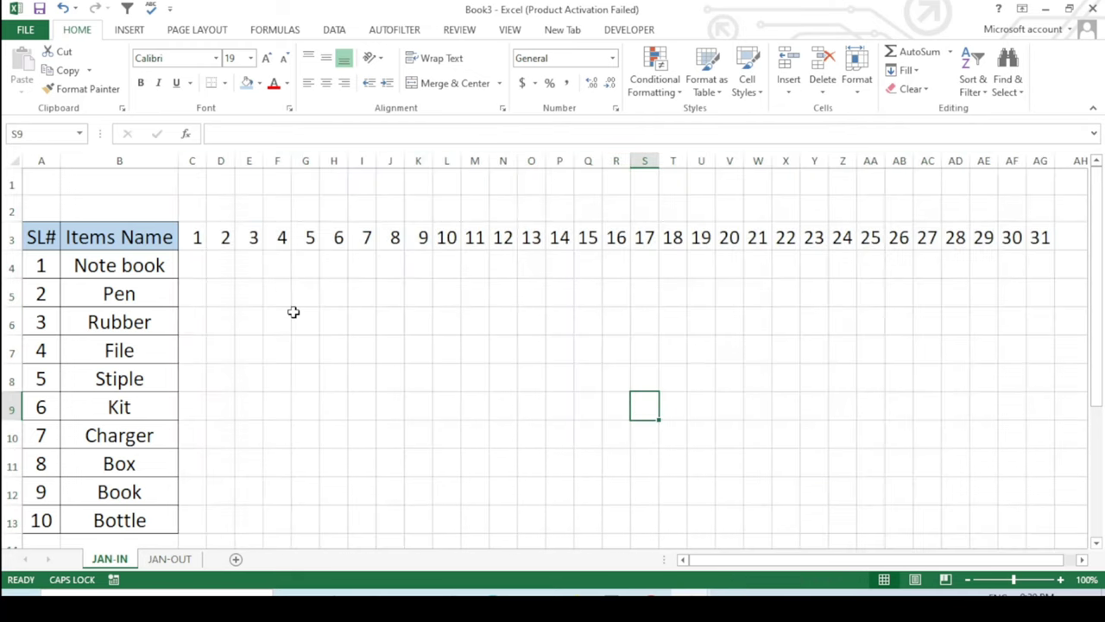
pyautogui.click(534, 314)
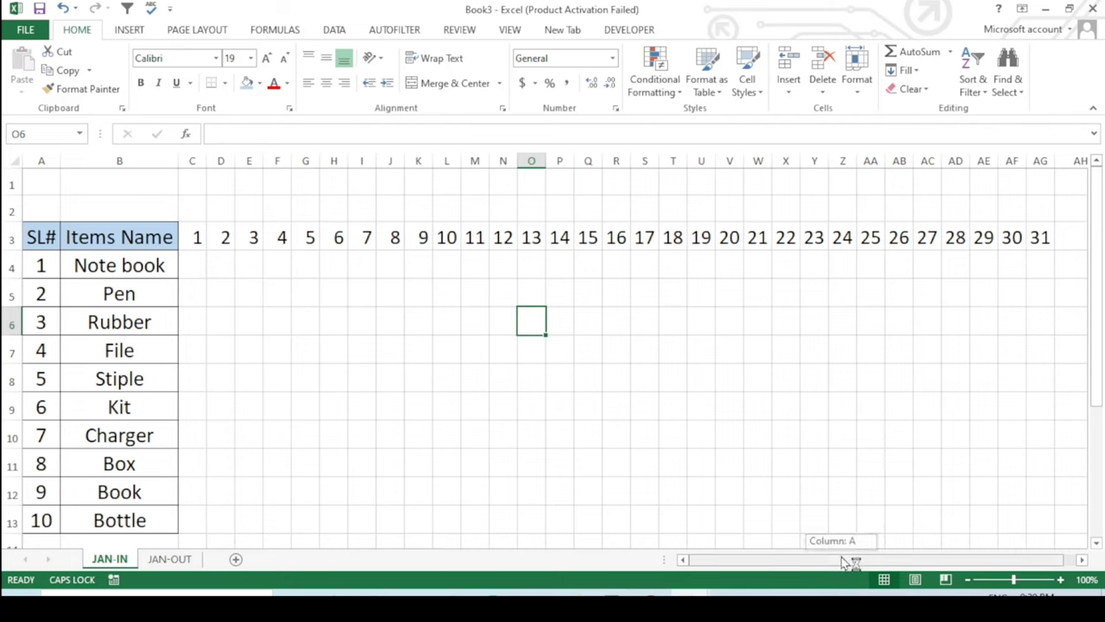
pyautogui.click(560, 371)
pyautogui.click(620, 436)
pyautogui.scroll(-2, 410, 392)
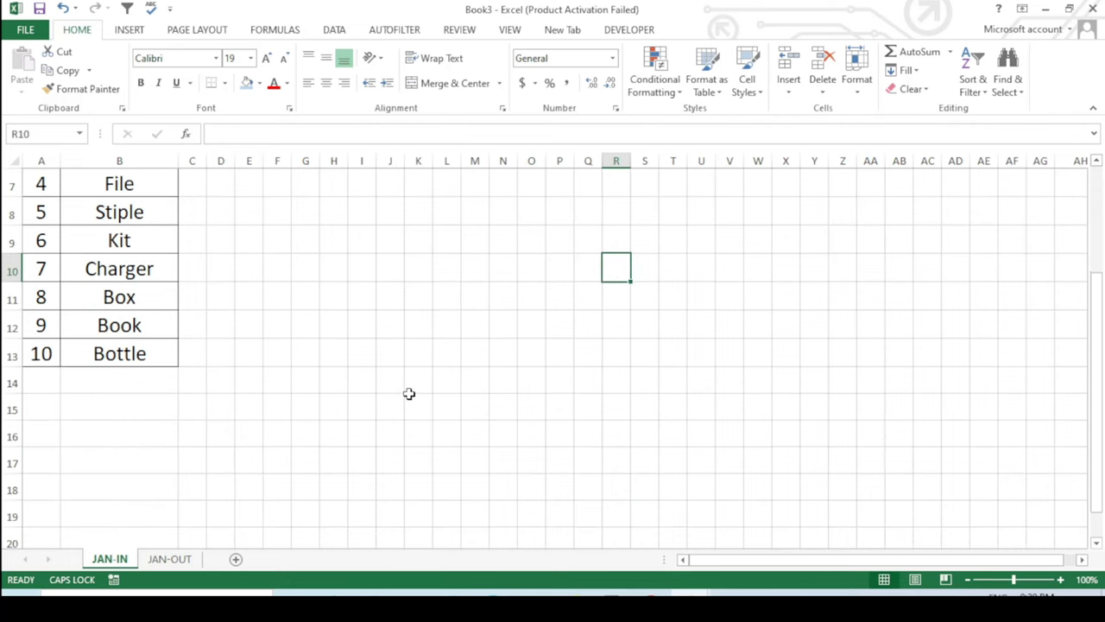
pyautogui.scroll(2, 410, 392)
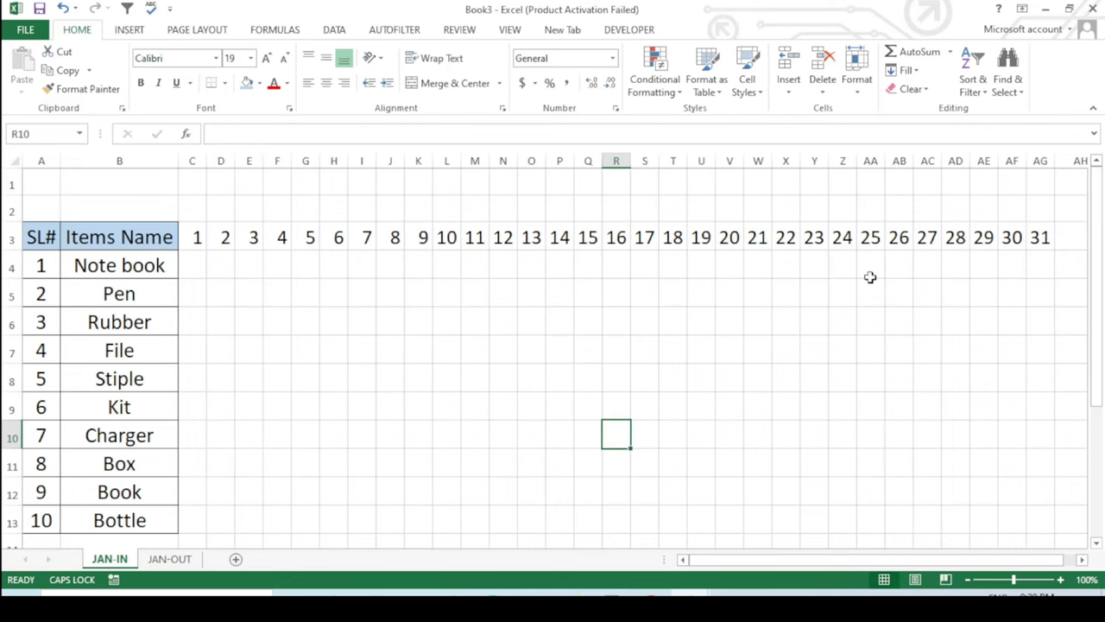
pyautogui.click(955, 328)
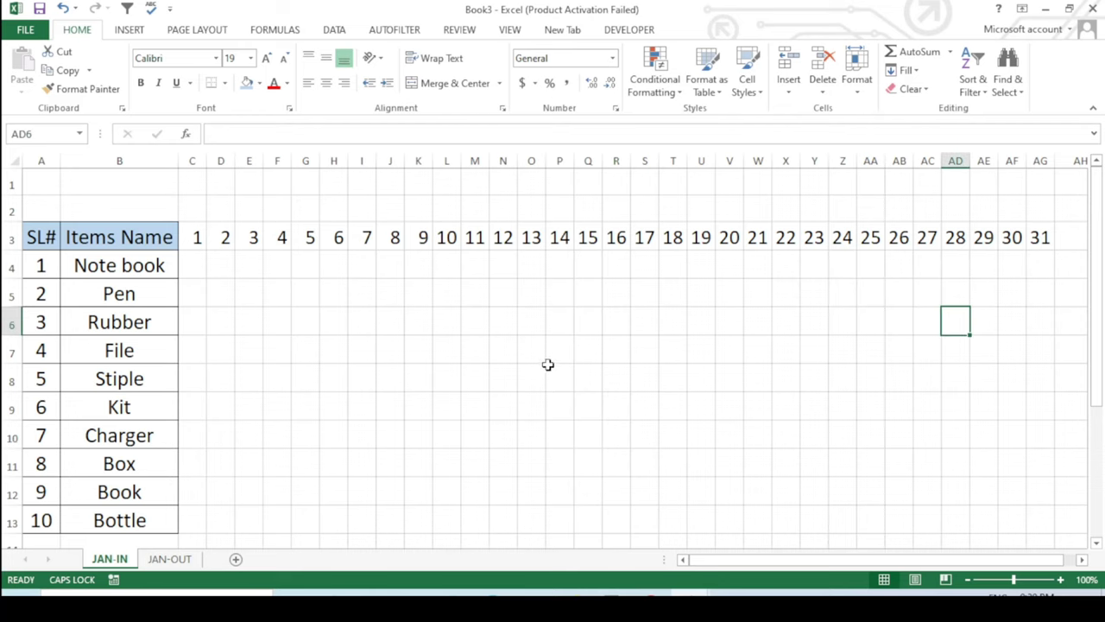
pyautogui.scroll(-1, 559, 372)
pyautogui.scroll(1, 563, 372)
# Apply All Borders to C3:AG13 and centre its contents both vertically and horizontally.
pyautogui.moveTo(200, 237)
pyautogui.mouseDown()
pyautogui.moveTo(1030, 442)
pyautogui.moveTo(1033, 511)
pyautogui.mouseUp()
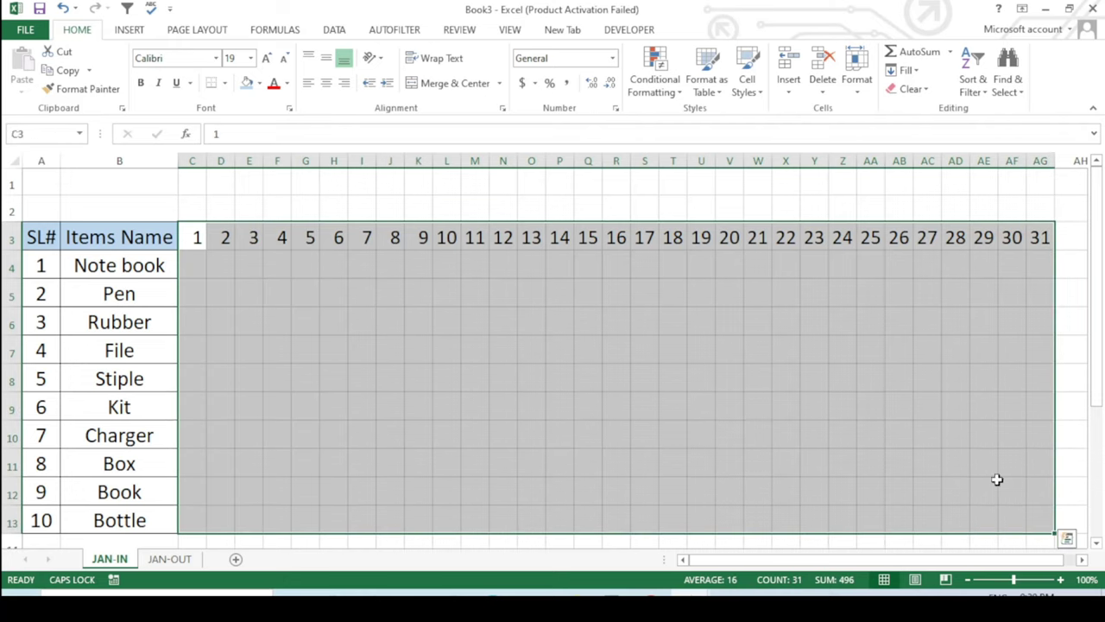
pyautogui.click(224, 85)
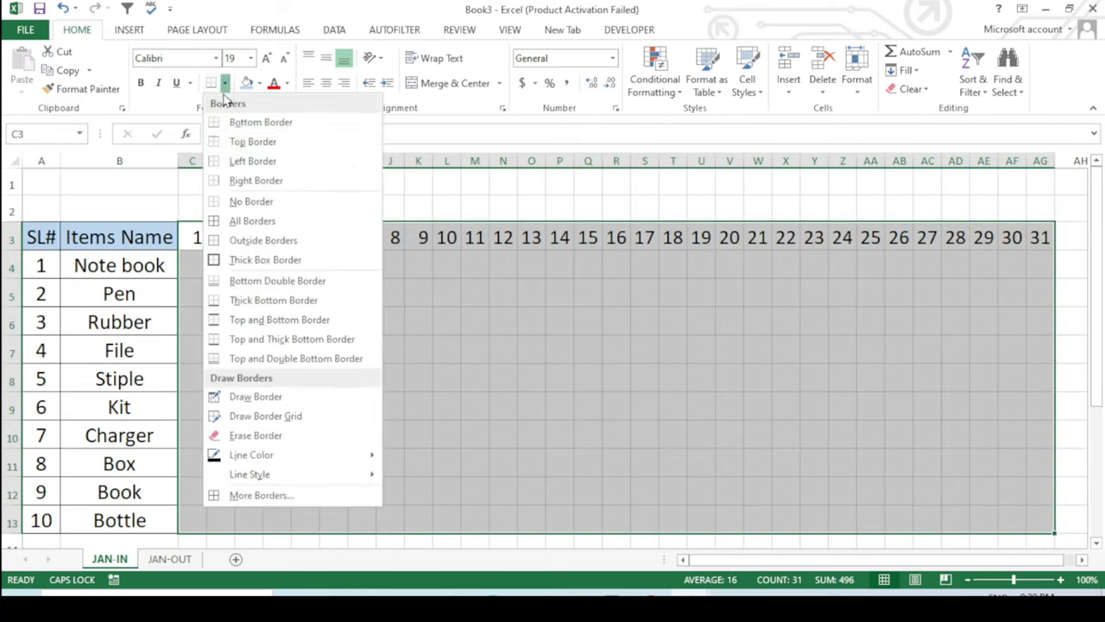
pyautogui.click(244, 222)
pyautogui.click(327, 84)
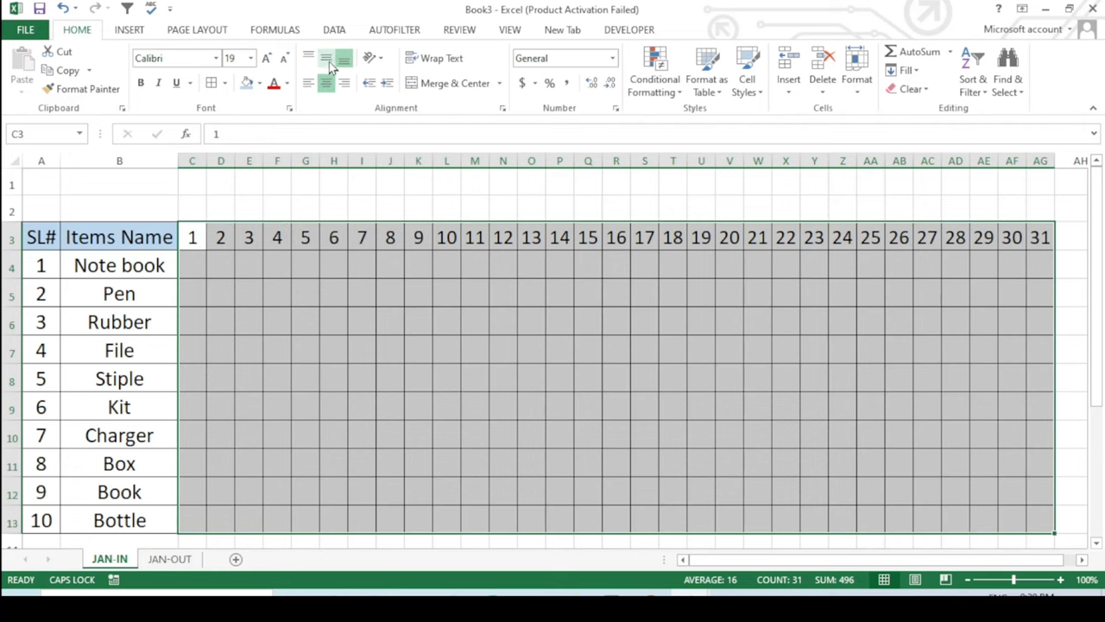
pyautogui.click(326, 59)
pyautogui.click(610, 342)
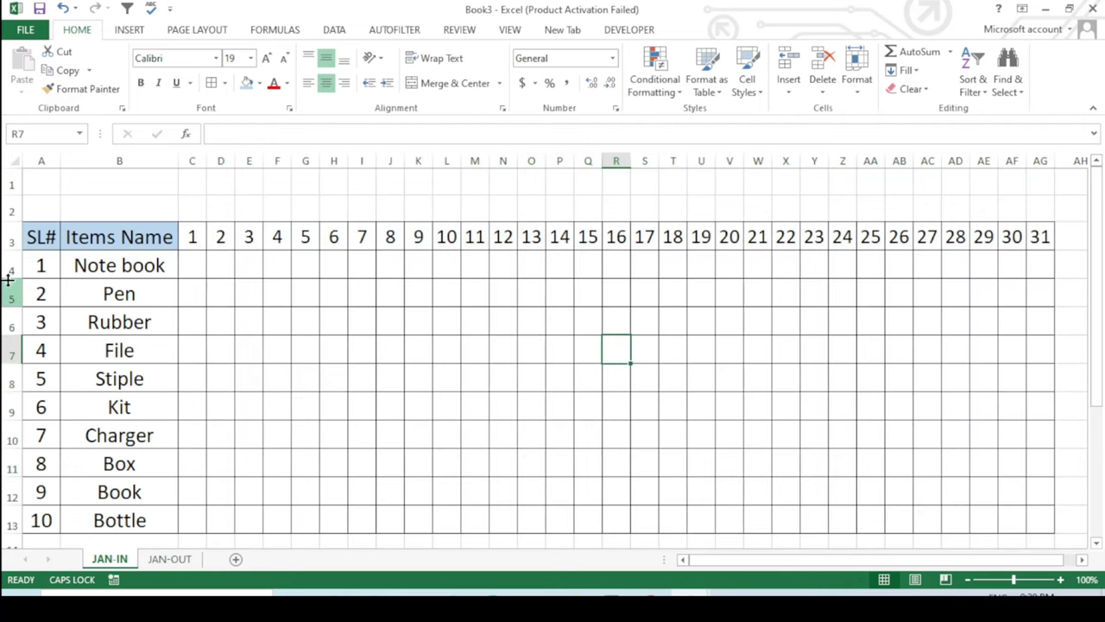
pyautogui.scroll(-1, 101, 298)
pyautogui.scroll(1, 100, 300)
pyautogui.click(328, 324)
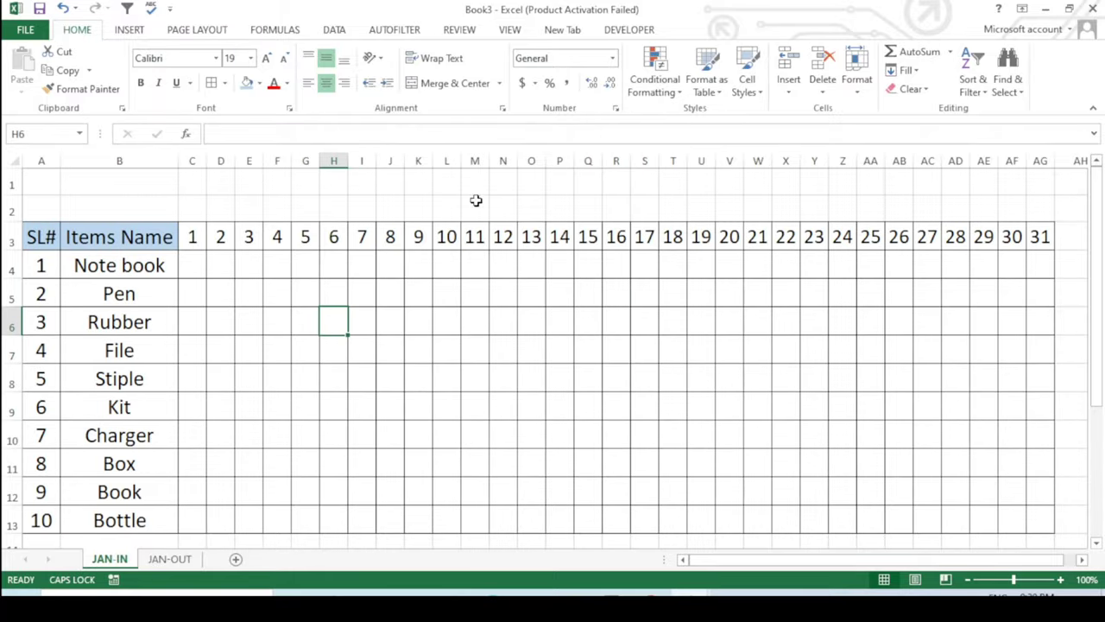
pyautogui.click(1066, 234)
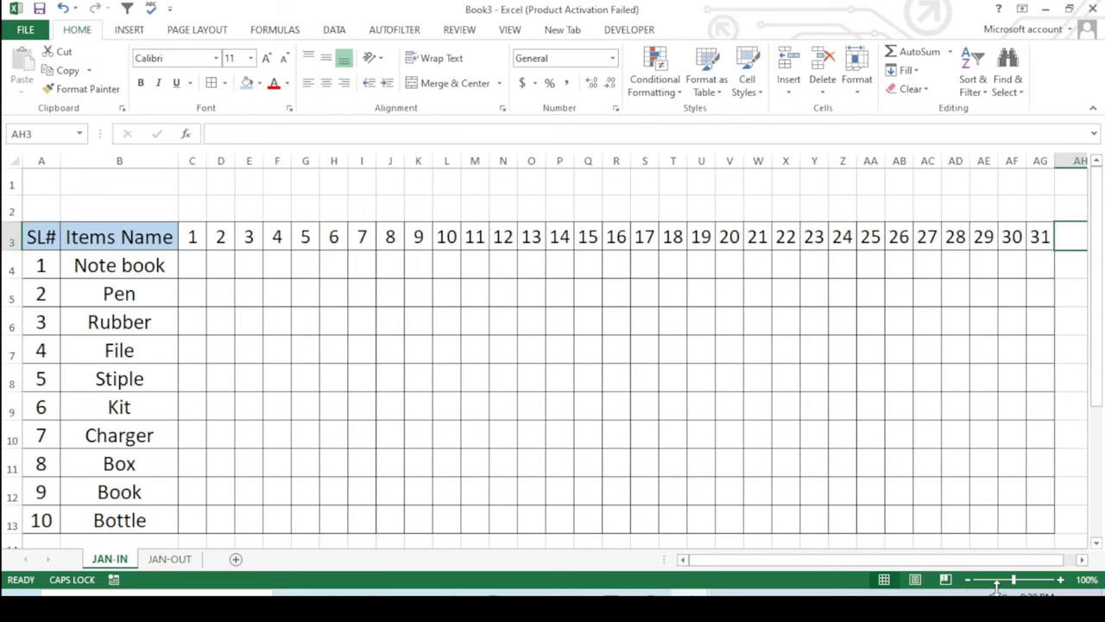
# Zoom out to 90% and enter the heading 'Closing blance' in AH3.
pyautogui.click(968, 581)
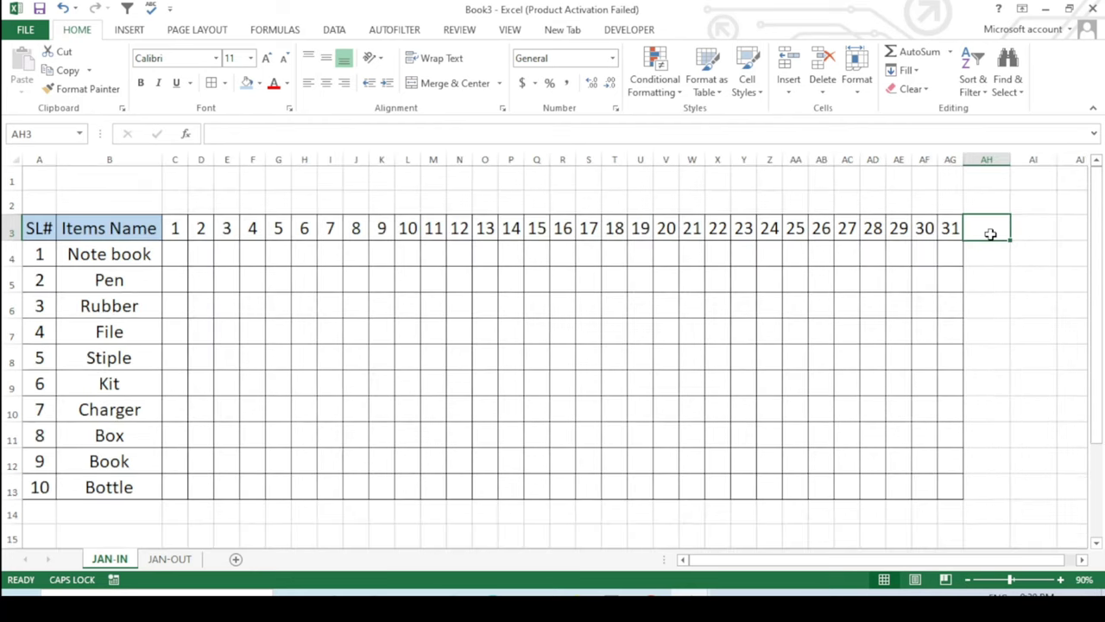
pyautogui.write('C')
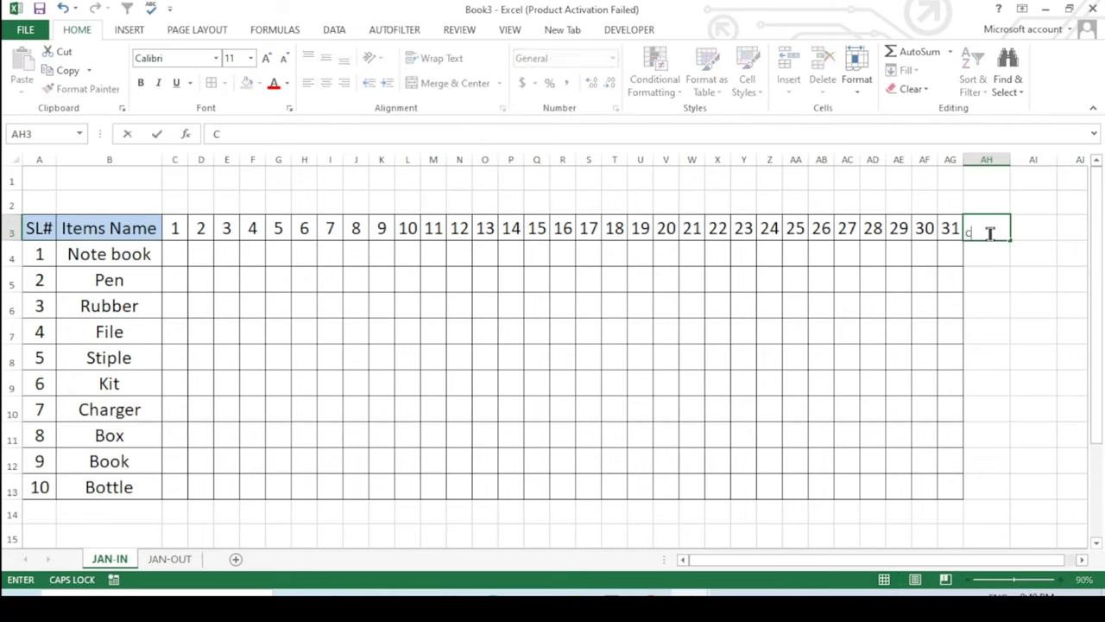
pyautogui.write('LC')
pyautogui.press('capslock')
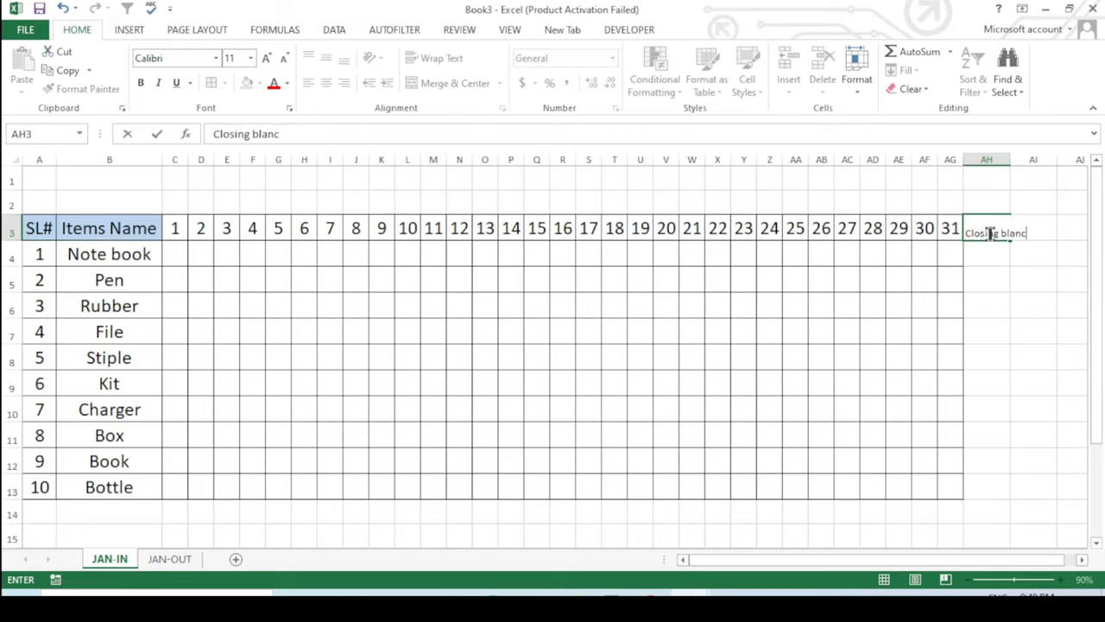
pyautogui.press('Return')
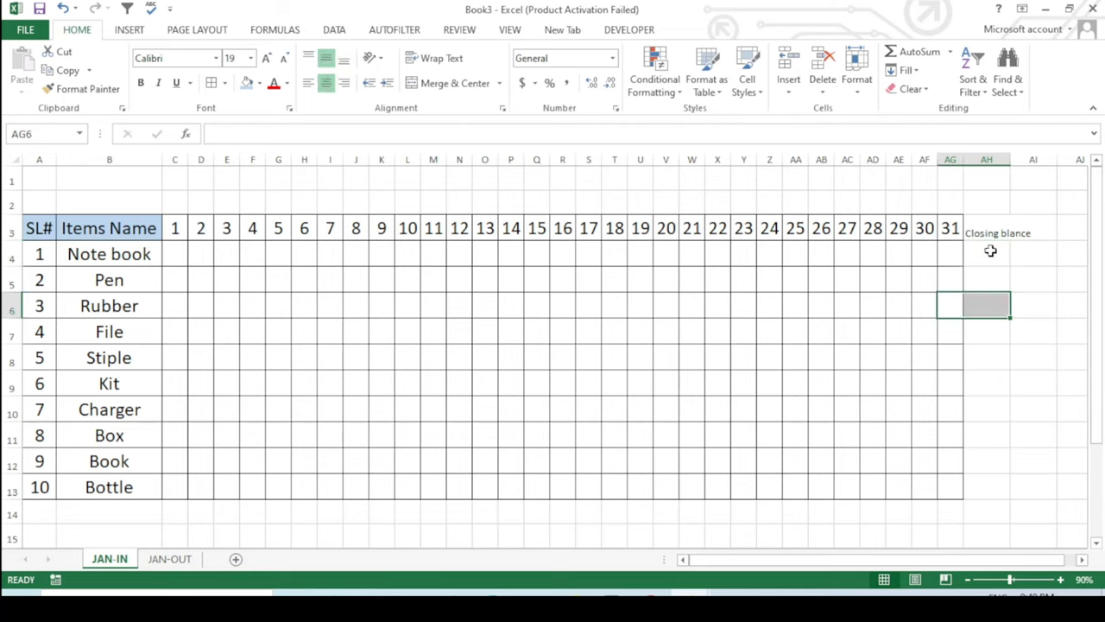
# Copy the Items Name heading's formatting onto the Closing blance cell AH3.
pyautogui.click(1000, 233)
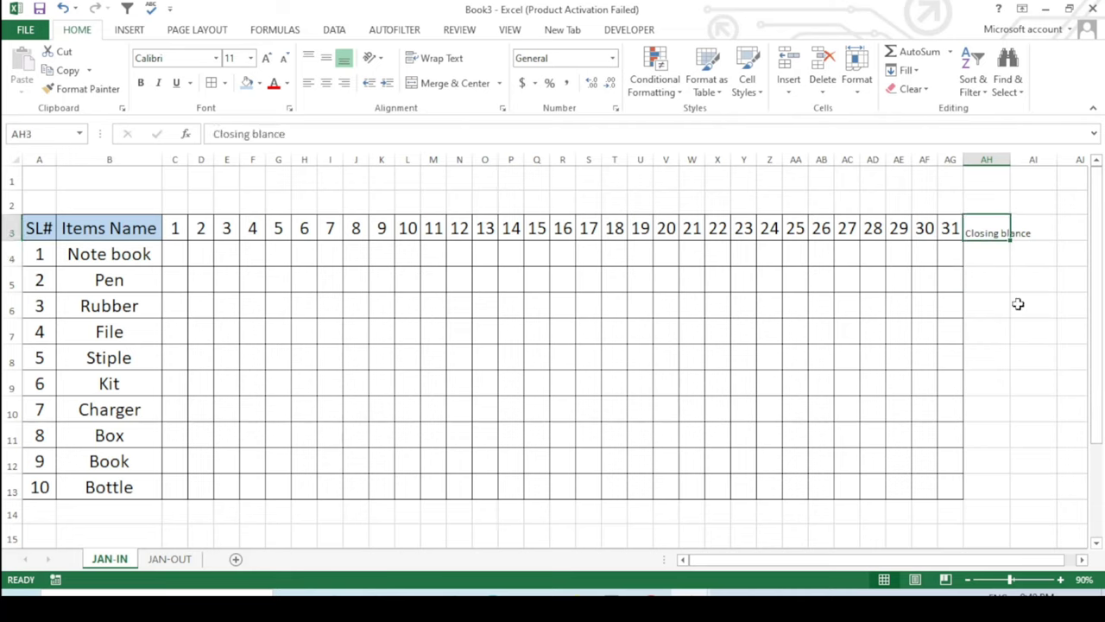
pyautogui.click(105, 228)
pyautogui.click(83, 89)
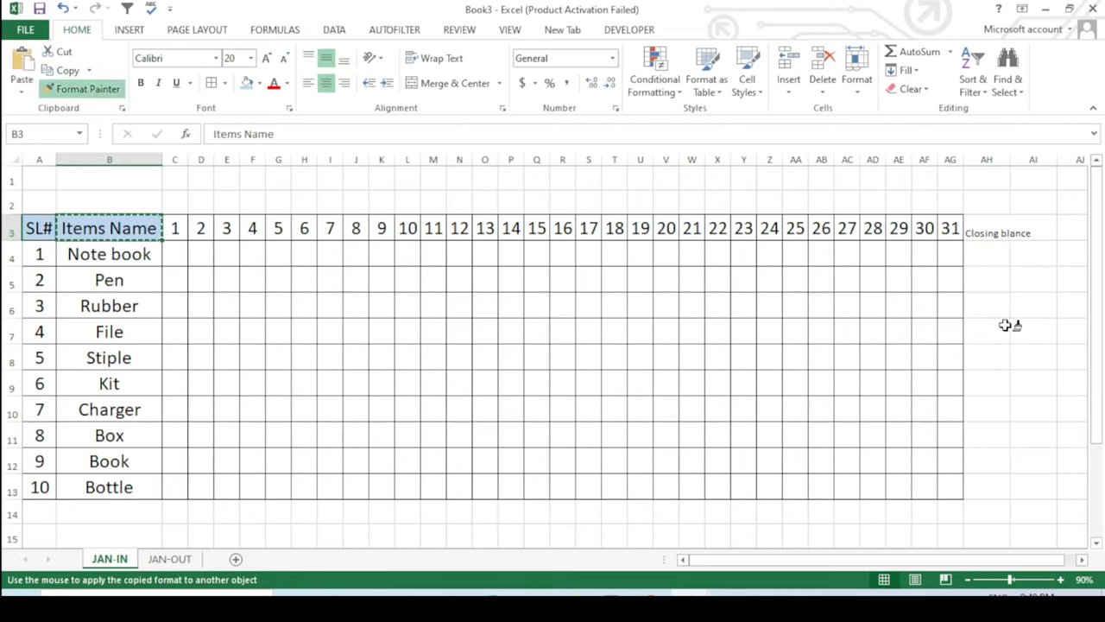
pyautogui.click(999, 232)
# Wrap the Closing blance text, widen column AH and fit row 3's height.
pyautogui.click(1000, 324)
pyautogui.click(985, 228)
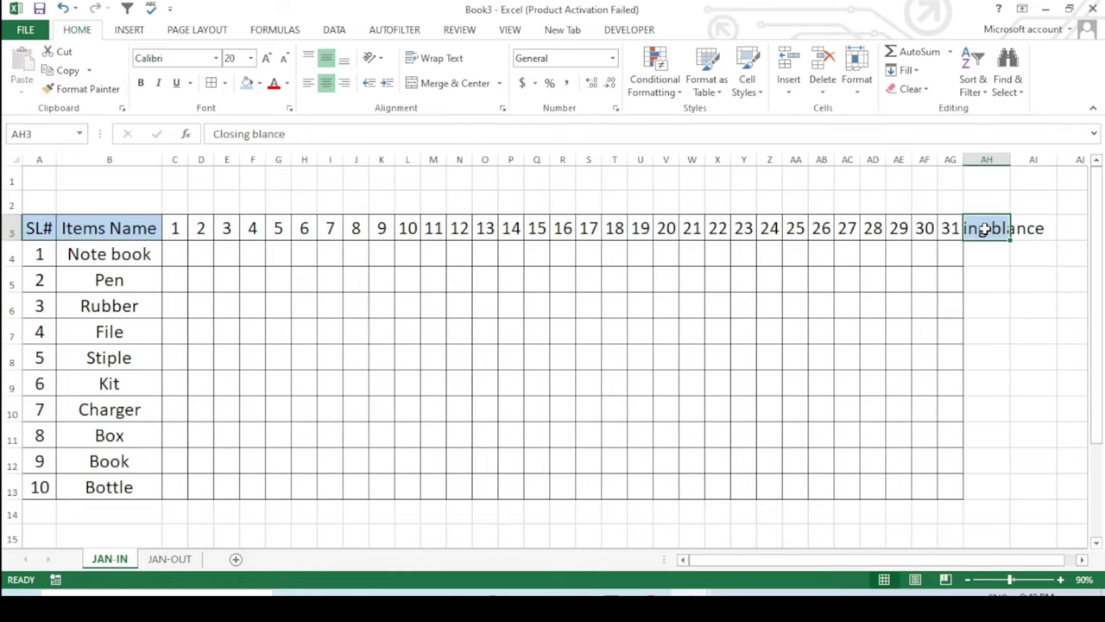
pyautogui.click(430, 62)
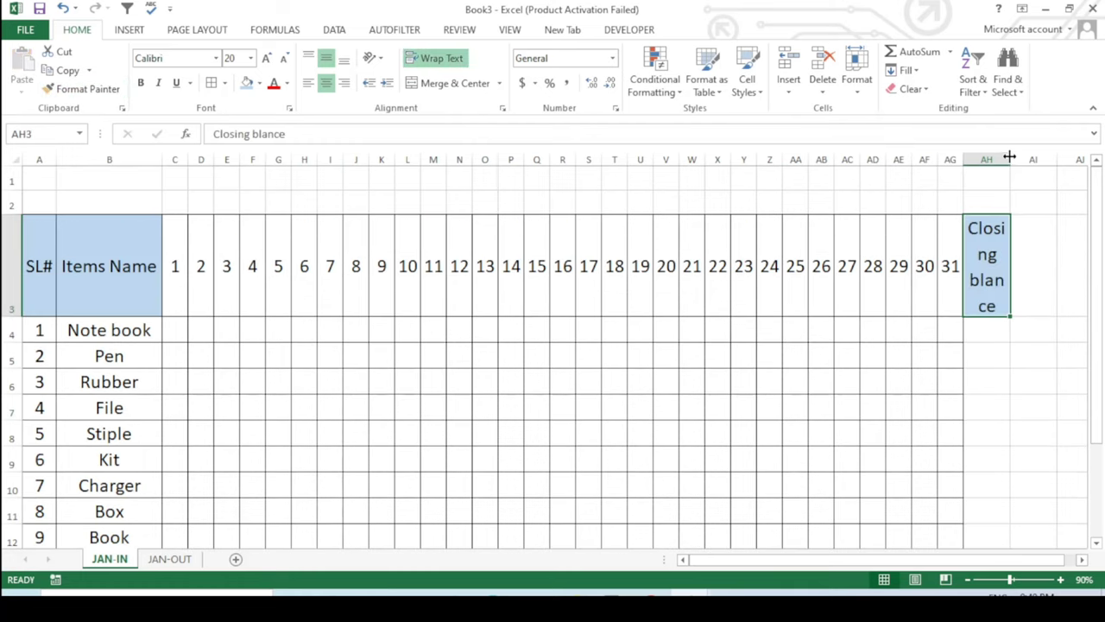
pyautogui.moveTo(1010, 157); pyautogui.dragTo(1028, 164)
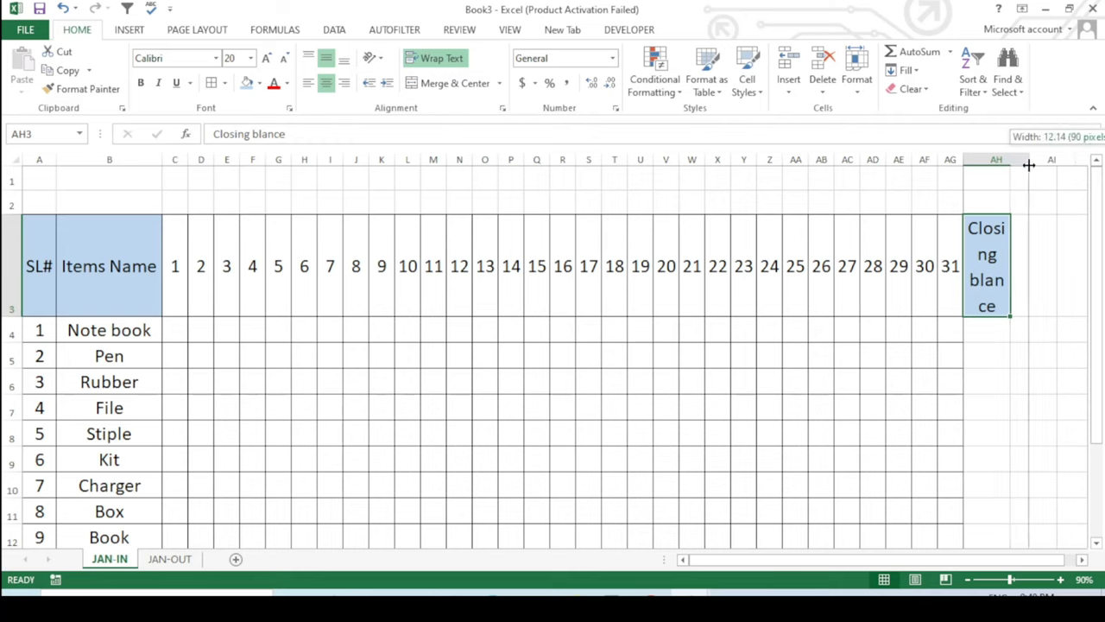
pyautogui.doubleClick(12, 316)
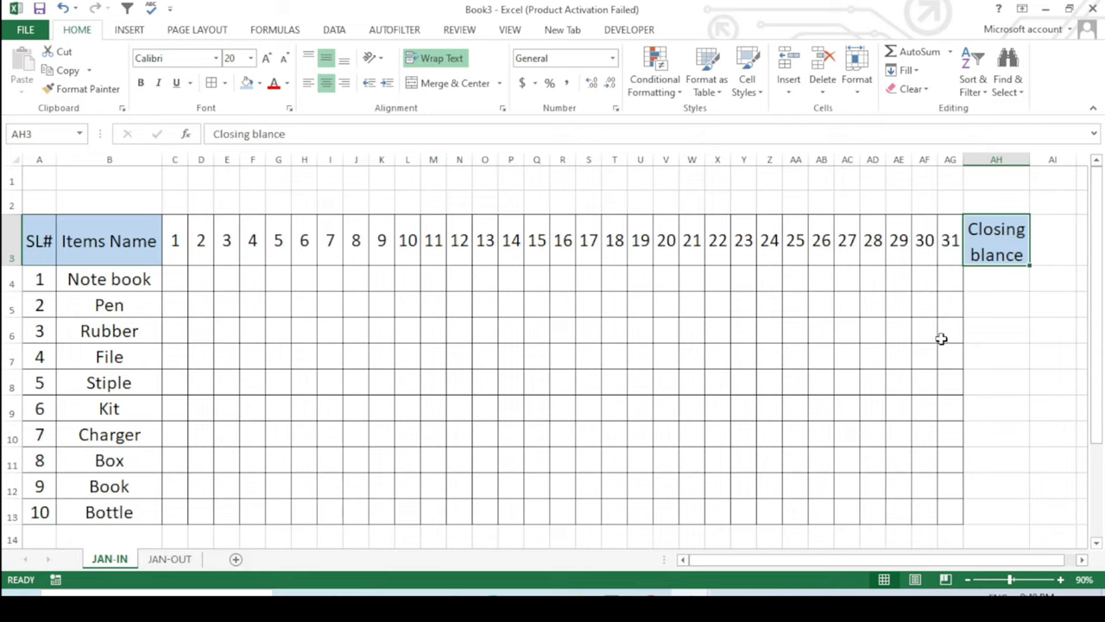
# Shade the day 1–31 header cells C3:AG3 with a light blue fill.
pyautogui.click(1010, 324)
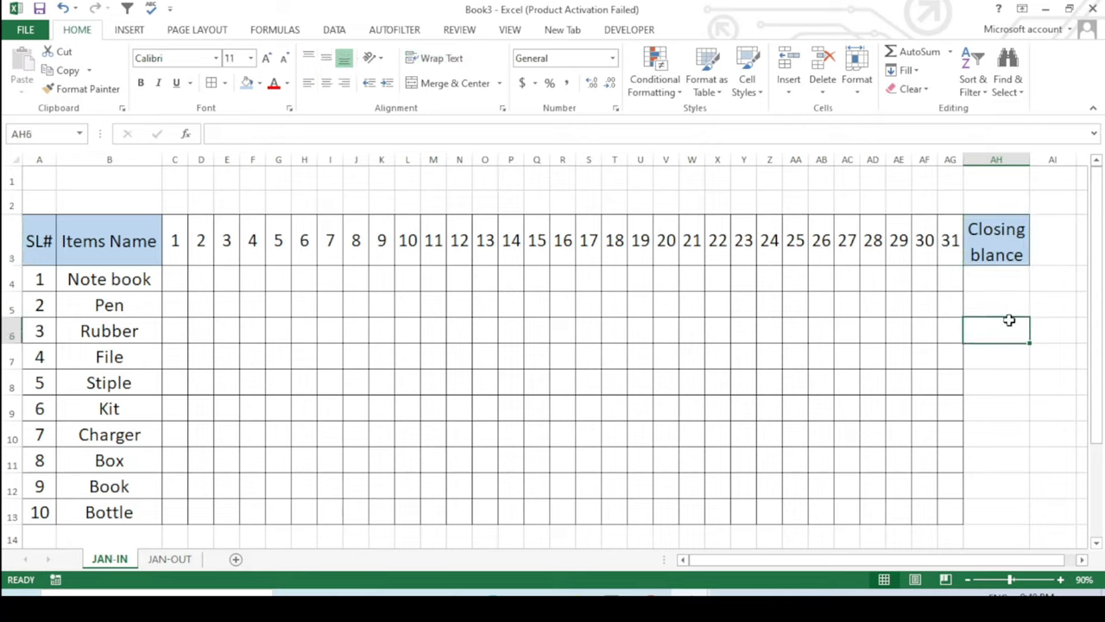
pyautogui.click(1012, 306)
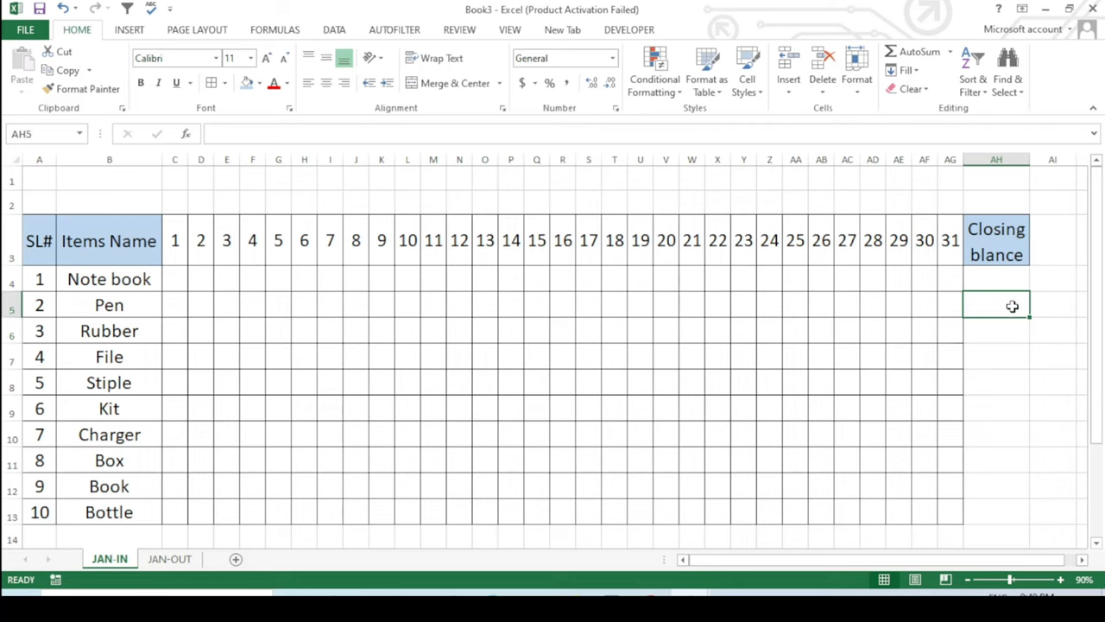
pyautogui.click(510, 328)
pyautogui.click(990, 254)
pyautogui.click(979, 353)
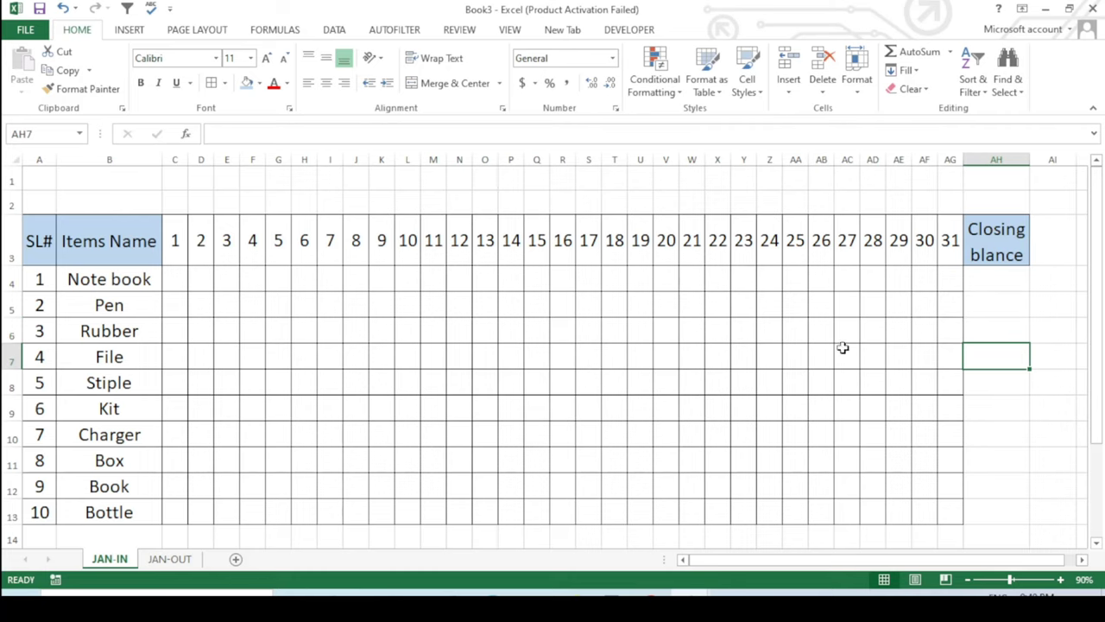
pyautogui.moveTo(169, 248); pyautogui.dragTo(951, 248)
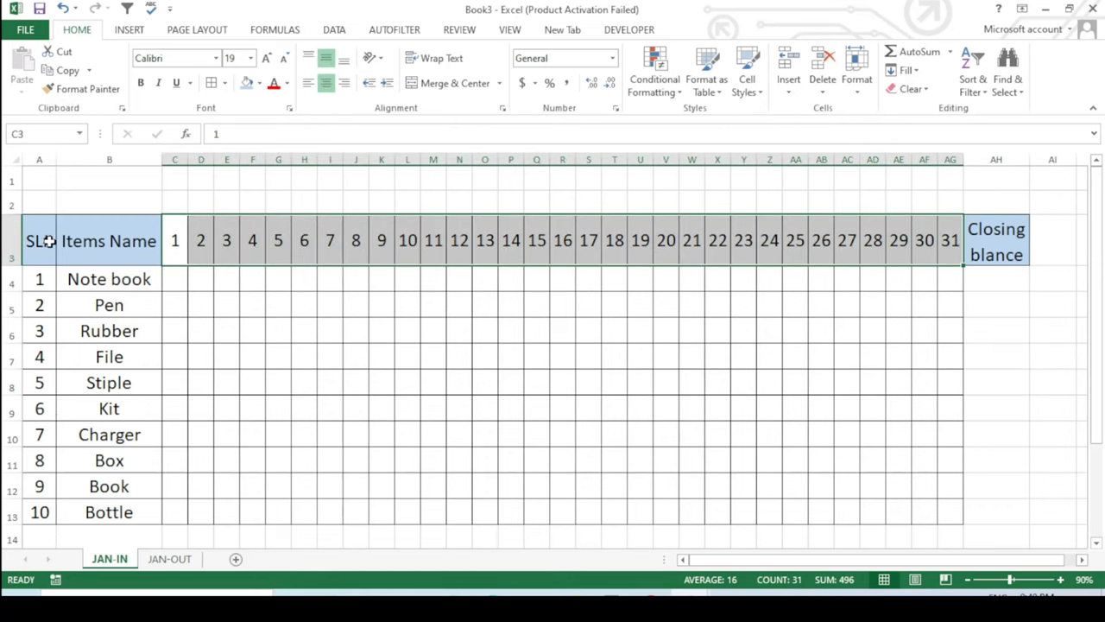
pyautogui.click(247, 82)
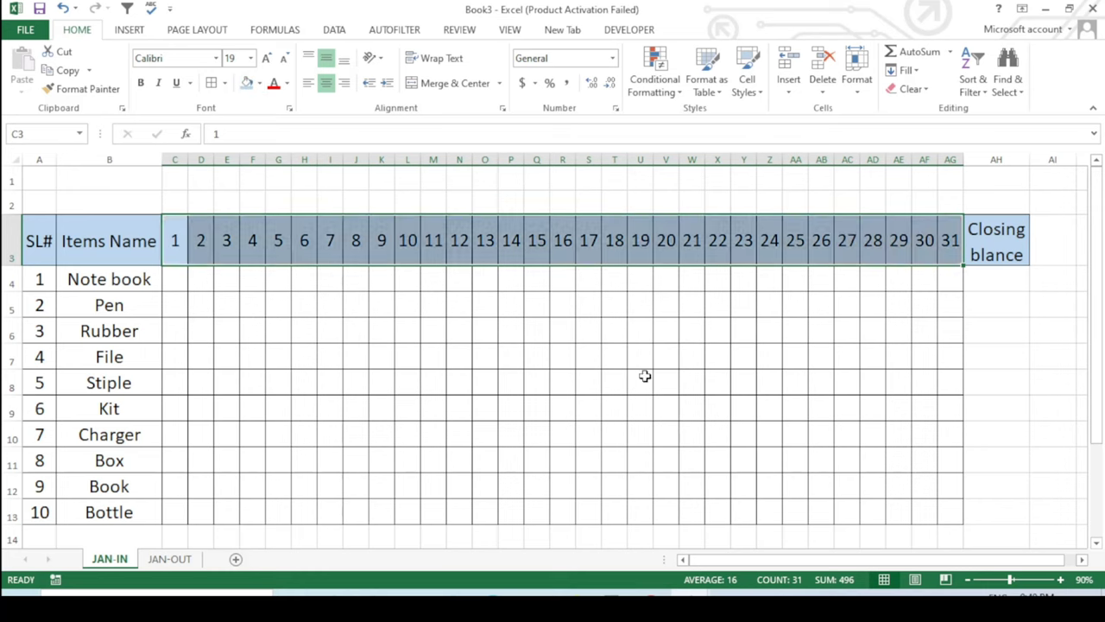
pyautogui.click(644, 377)
pyautogui.click(899, 367)
# Apply All Borders to the Closing blance cells AH4:AH13.
pyautogui.moveTo(993, 282); pyautogui.dragTo(997, 513)
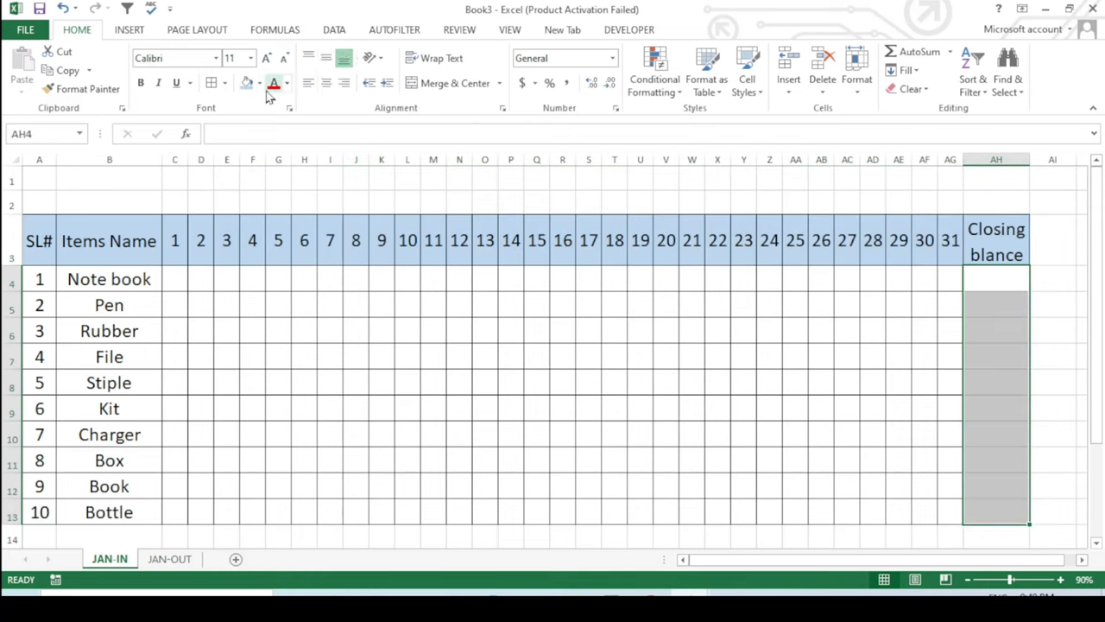
pyautogui.click(212, 83)
pyautogui.click(378, 374)
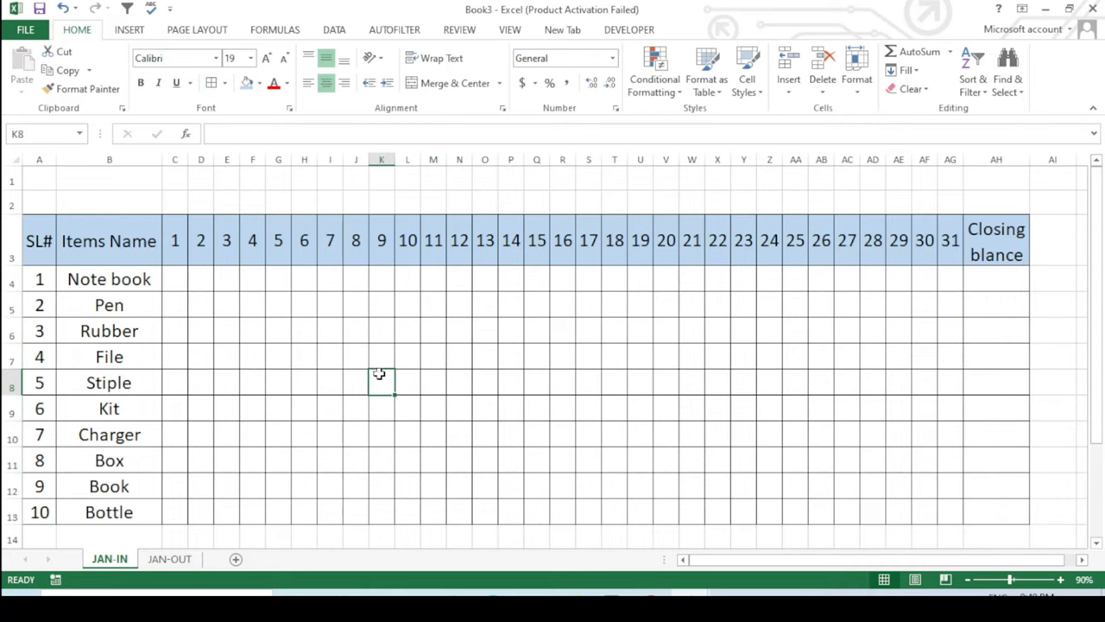
pyautogui.click(385, 459)
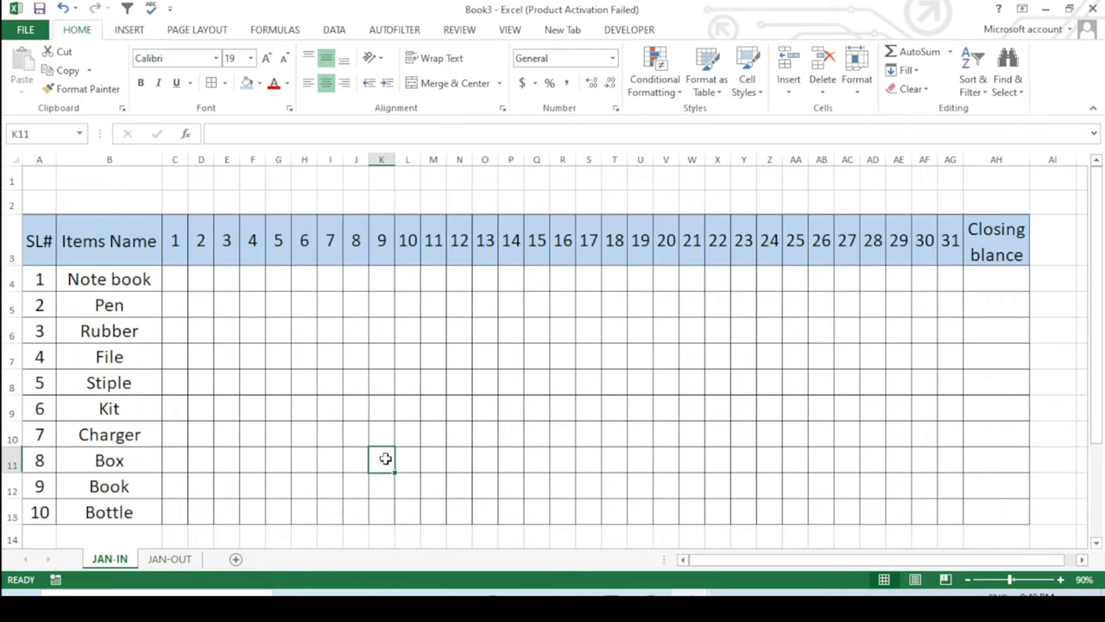
# Copy the 'Purchase Record' text from cell A1 of the YEARLY STOCK workbook, then go back to Book3.
pyautogui.moveTo(673, 592)
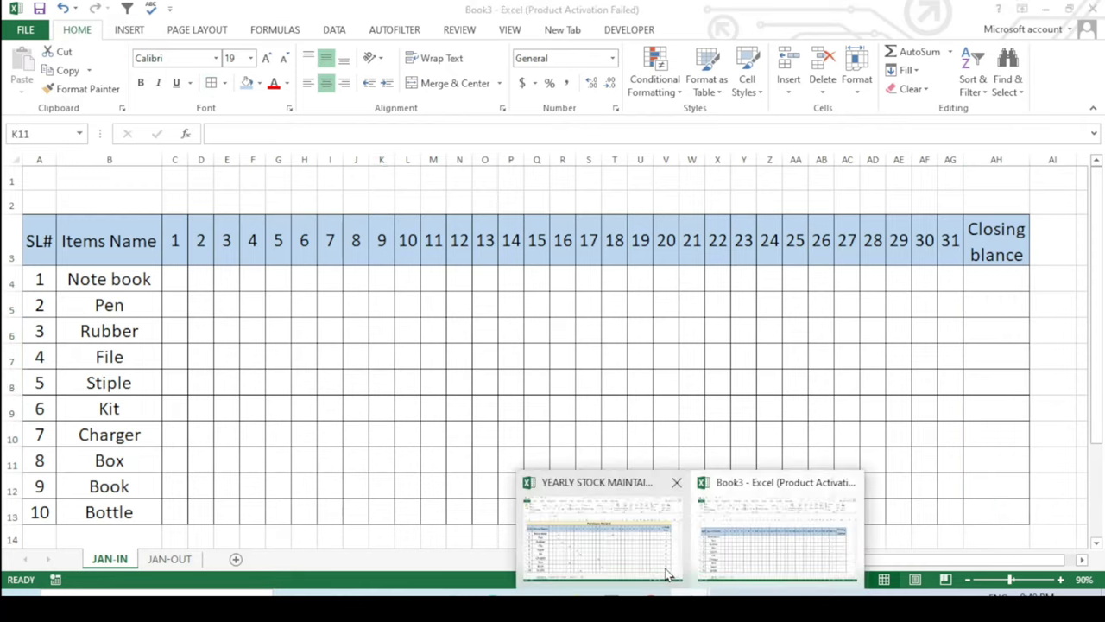
pyautogui.click(558, 536)
pyautogui.click(407, 332)
pyautogui.click(560, 190)
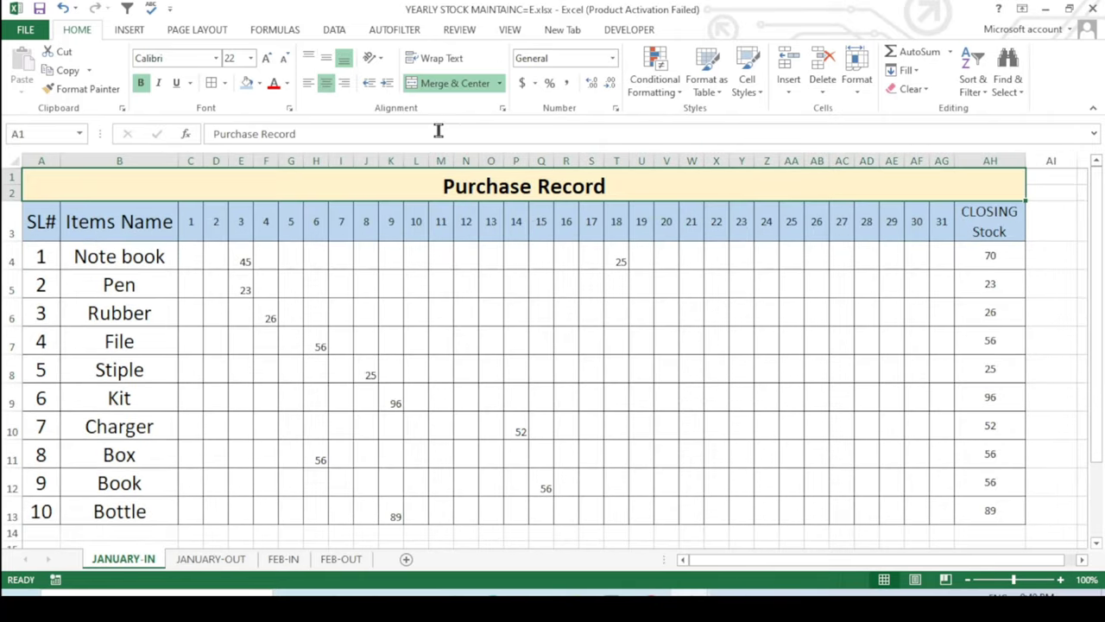
pyautogui.click(308, 136)
pyautogui.moveTo(309, 134); pyautogui.dragTo(216, 133)
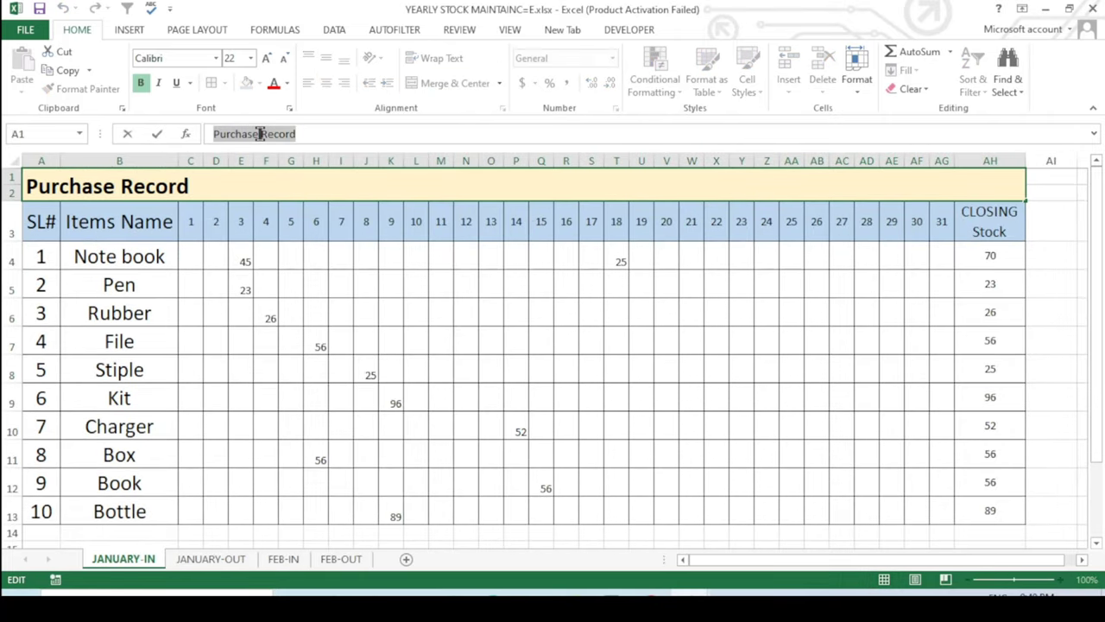
pyautogui.rightClick(260, 135)
pyautogui.click(302, 166)
pyautogui.click(741, 341)
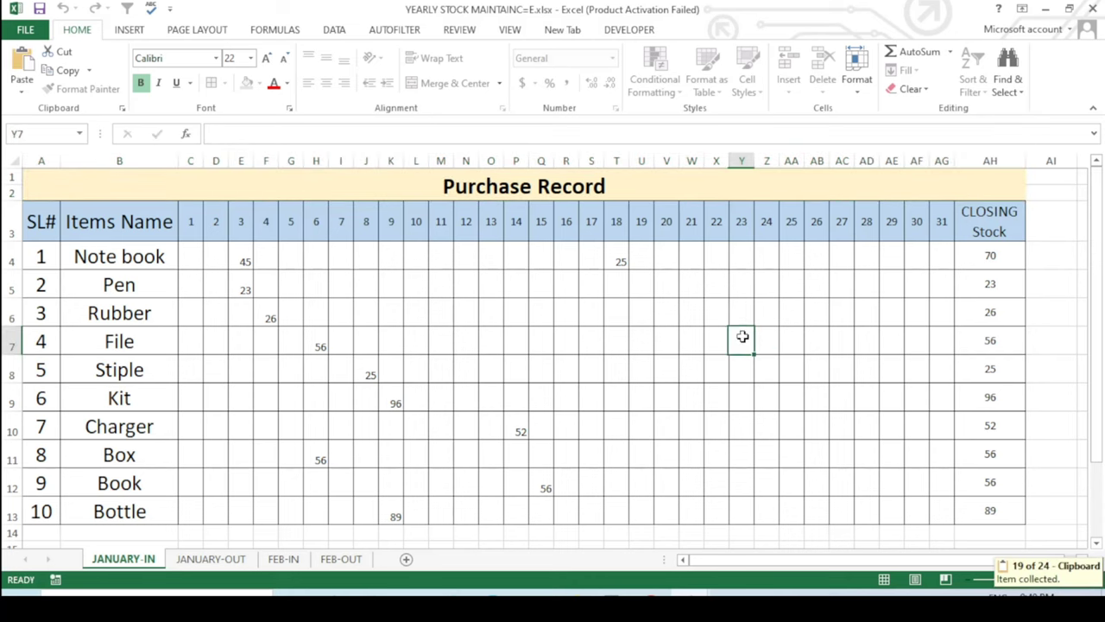
pyautogui.moveTo(729, 604)
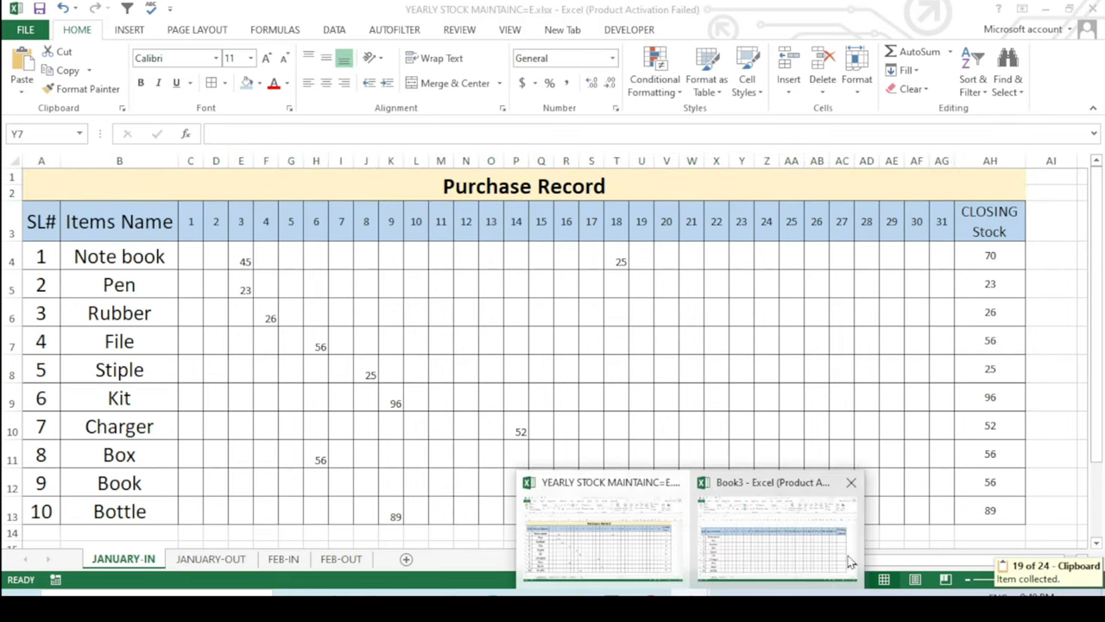
pyautogui.click(777, 531)
pyautogui.click(980, 251)
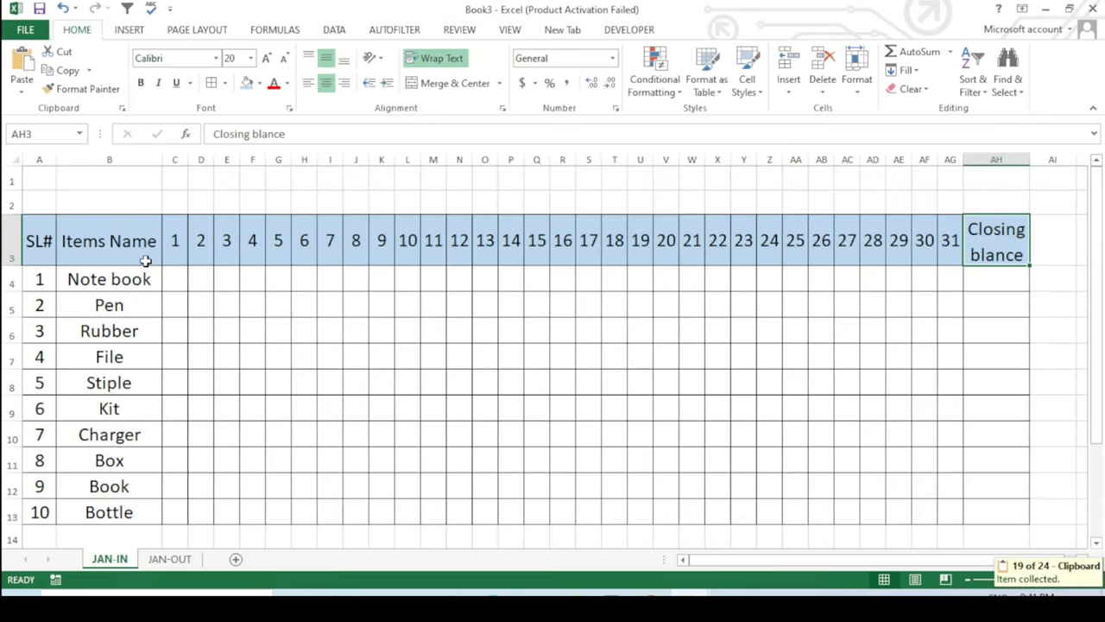
# Merge and center A1:AH2 and type the title 'Purchase Record'.
pyautogui.moveTo(27, 184); pyautogui.dragTo(973, 207)
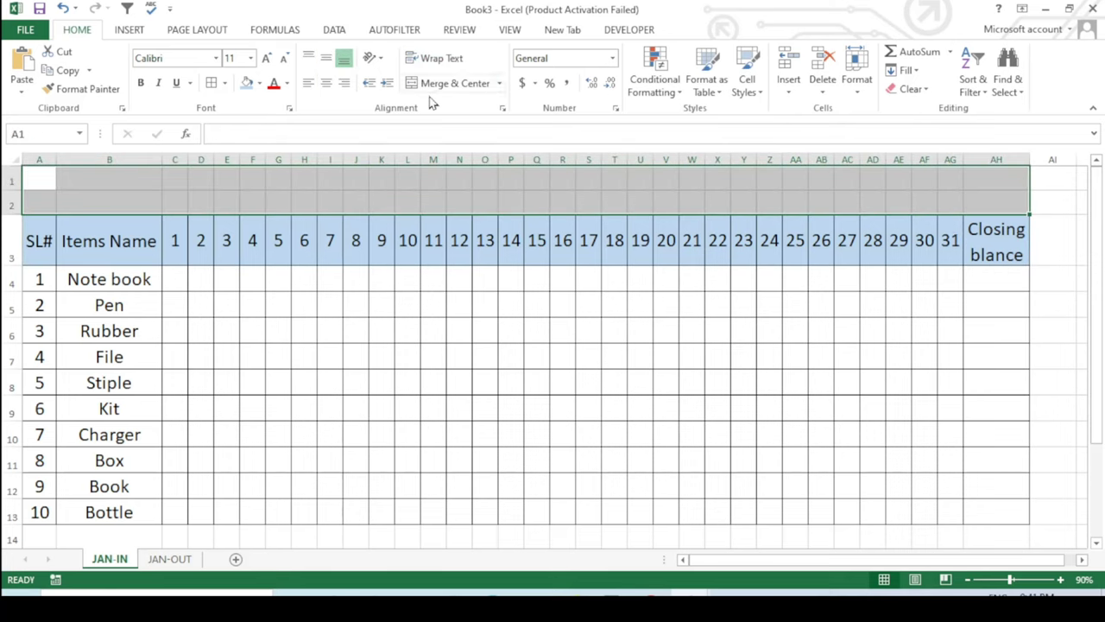
pyautogui.click(453, 83)
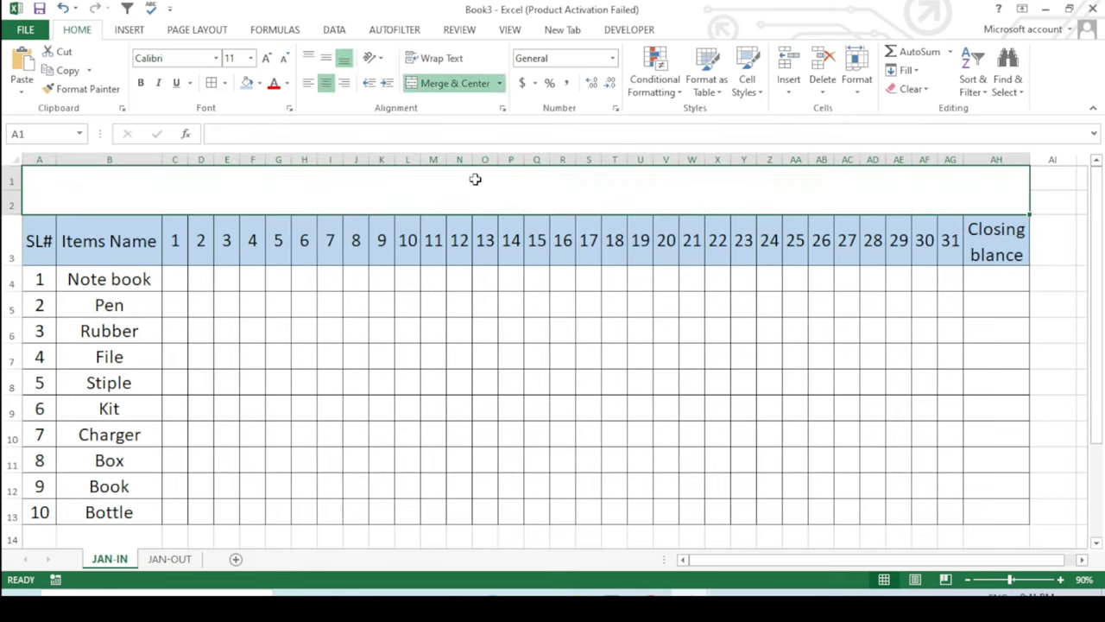
pyautogui.click(485, 309)
pyautogui.click(441, 186)
pyautogui.doubleClick(441, 186)
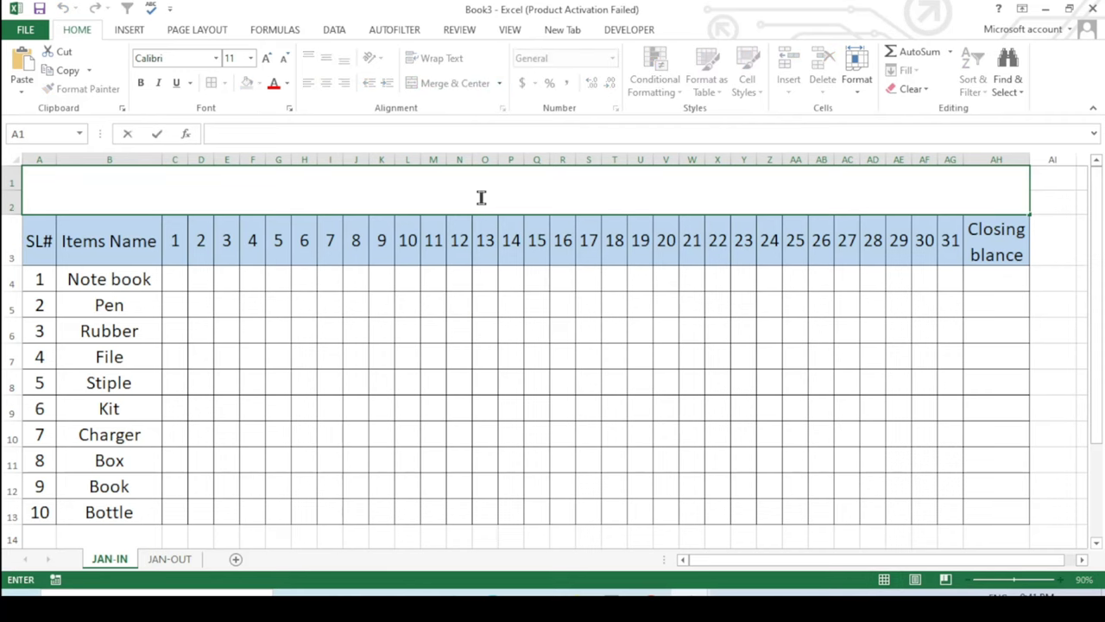
pyautogui.write('Purchase Record')
pyautogui.click(509, 324)
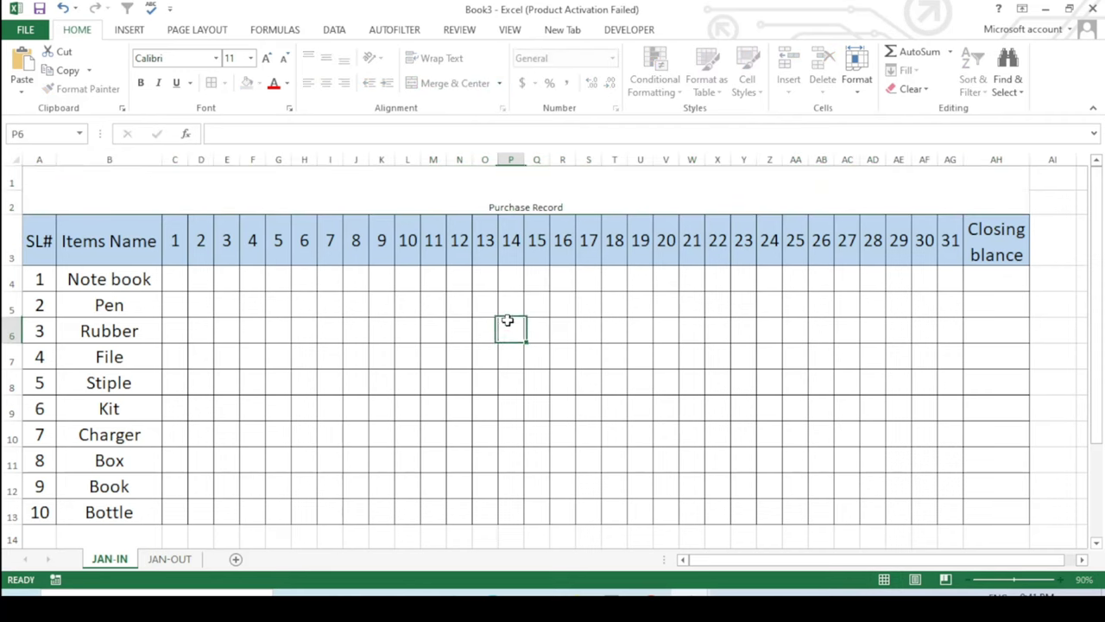
# Middle-align the title and make it bold at 48 points.
pyautogui.click(519, 190)
pyautogui.click(326, 57)
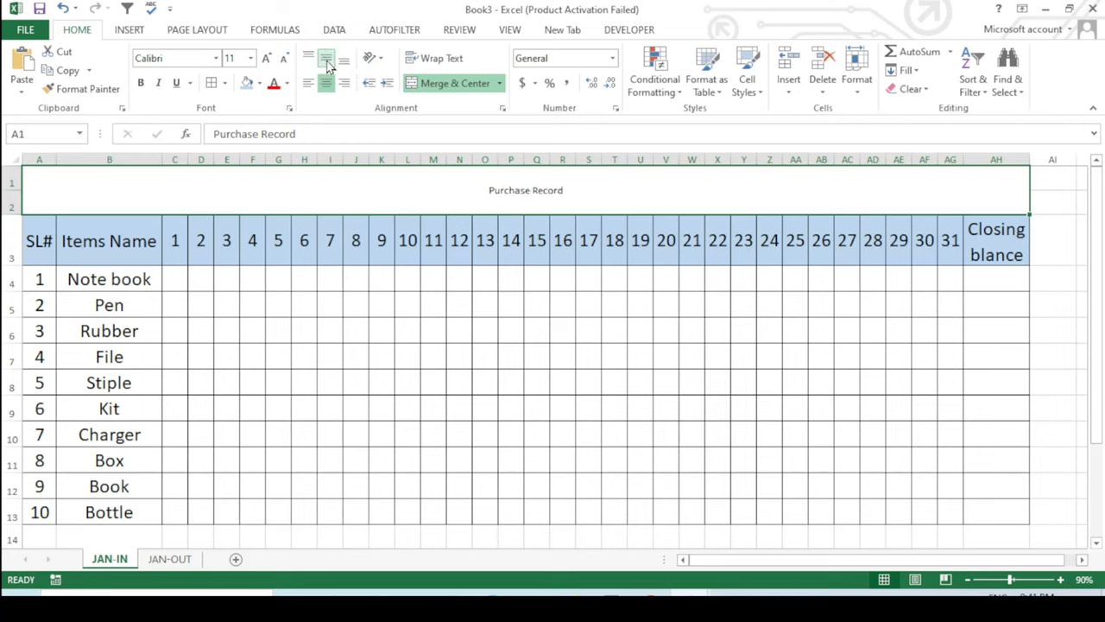
pyautogui.click(268, 58)
pyautogui.click(267, 58)
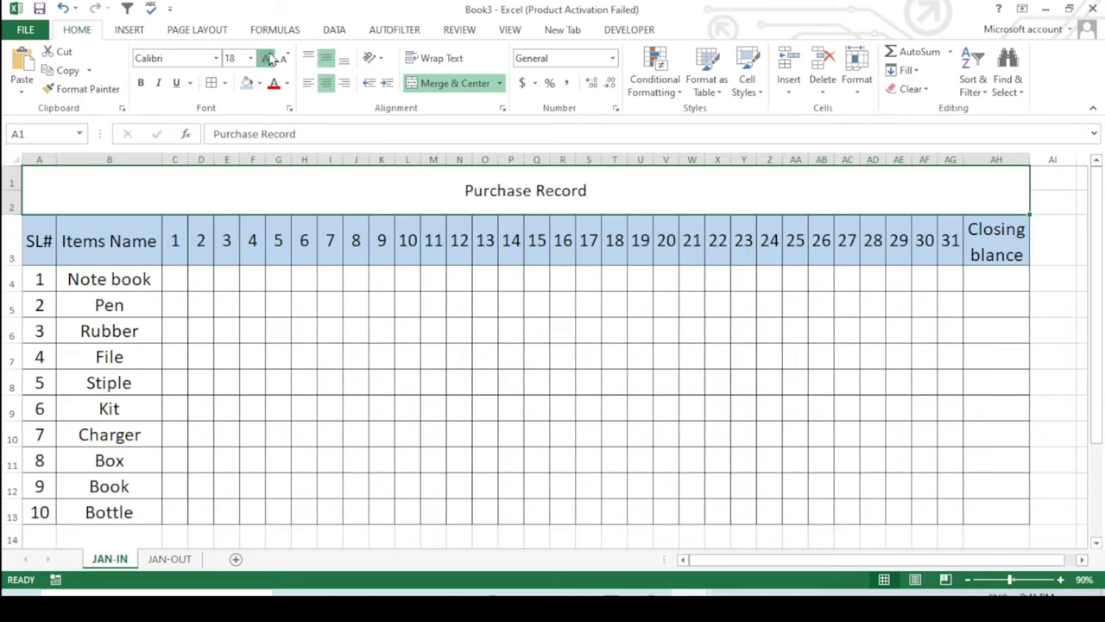
pyautogui.click(268, 58)
pyautogui.click(268, 58)
pyautogui.click(268, 58)
pyautogui.click(267, 58)
pyautogui.click(268, 58)
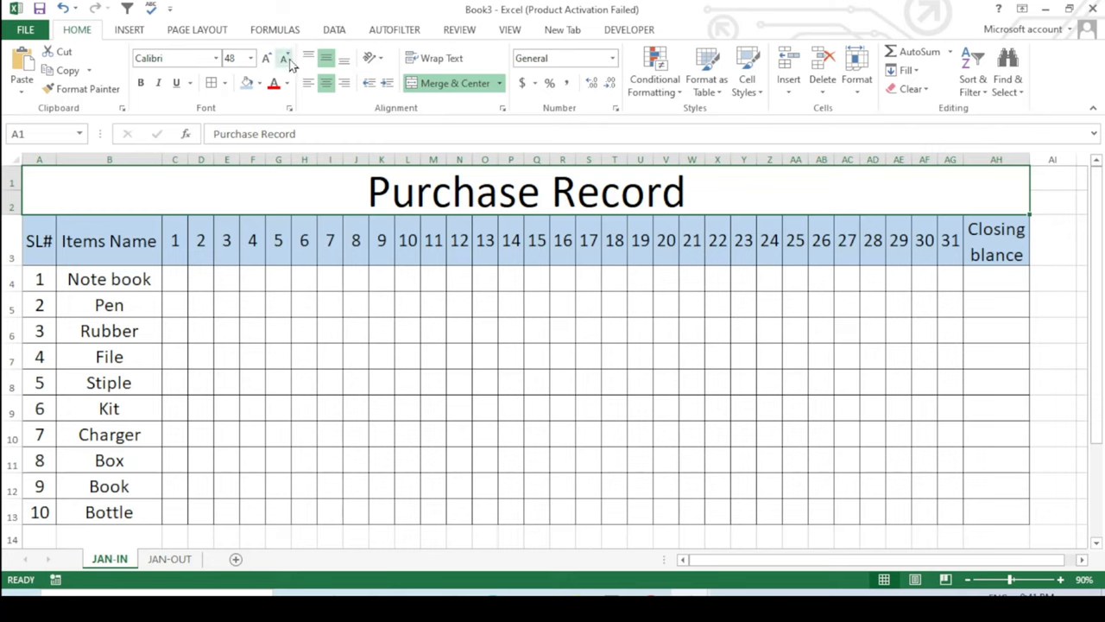
pyautogui.click(286, 57)
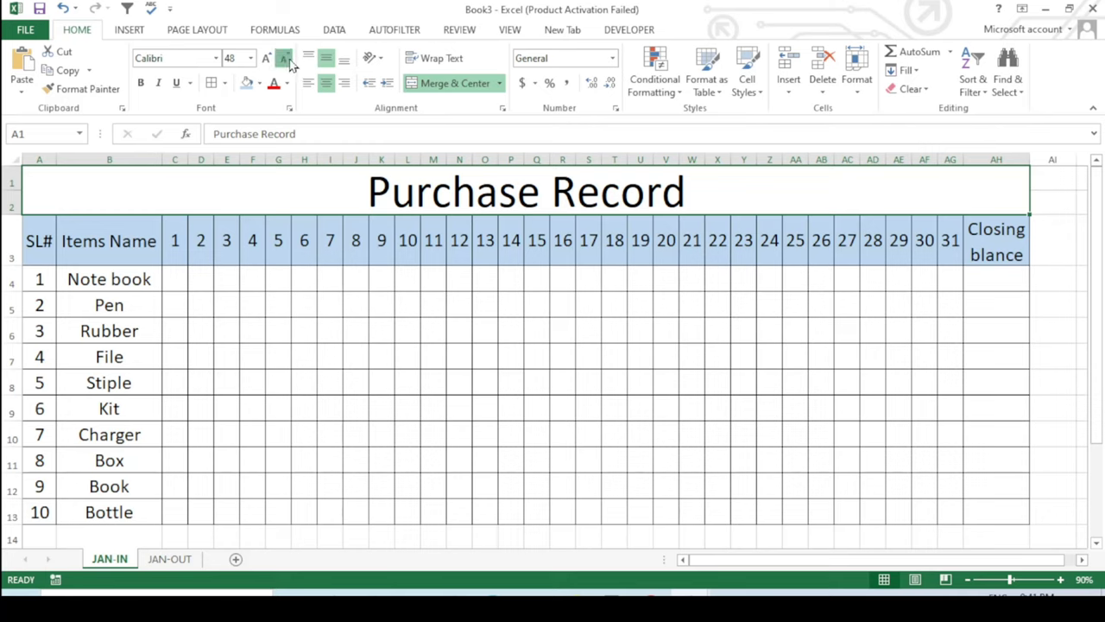
pyautogui.click(140, 82)
pyautogui.click(268, 58)
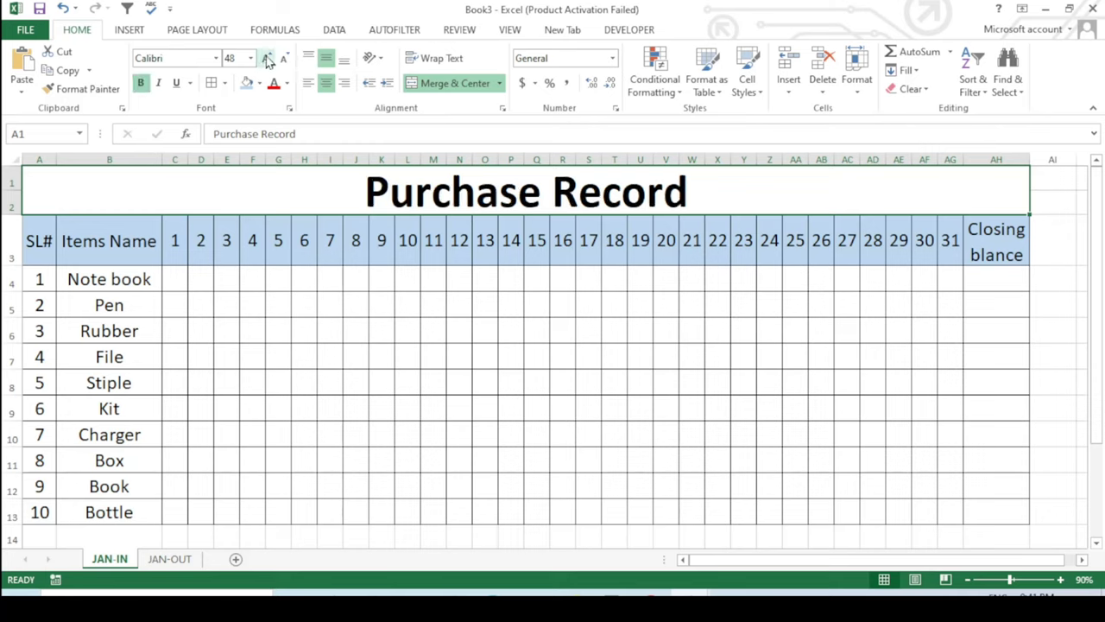
pyautogui.click(452, 333)
# Fill the merged title cell with light gold.
pyautogui.click(313, 202)
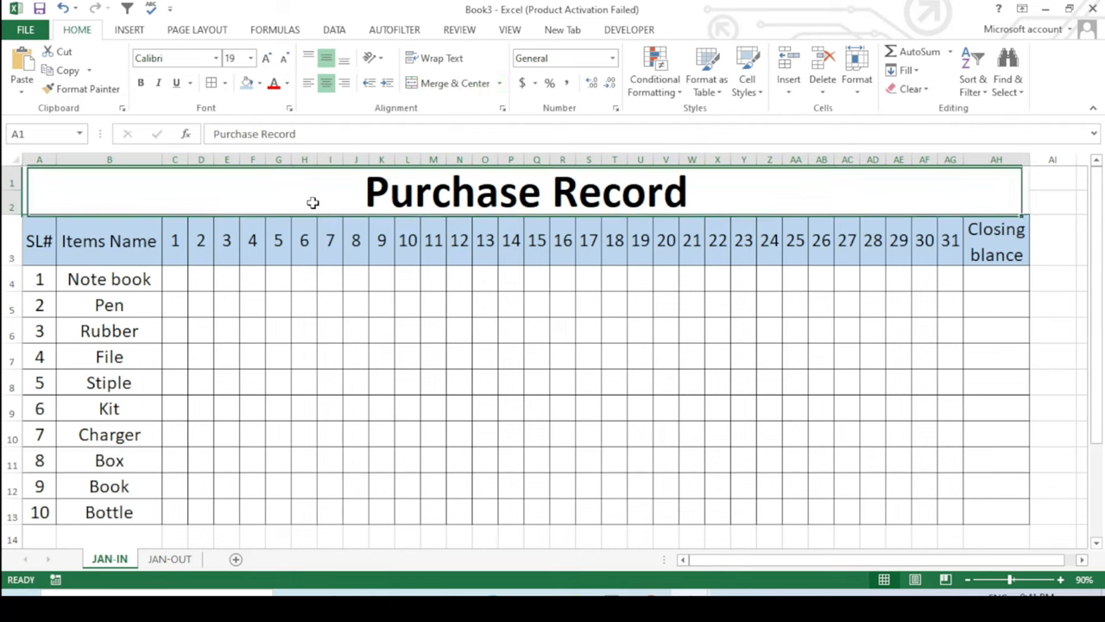
pyautogui.click(259, 83)
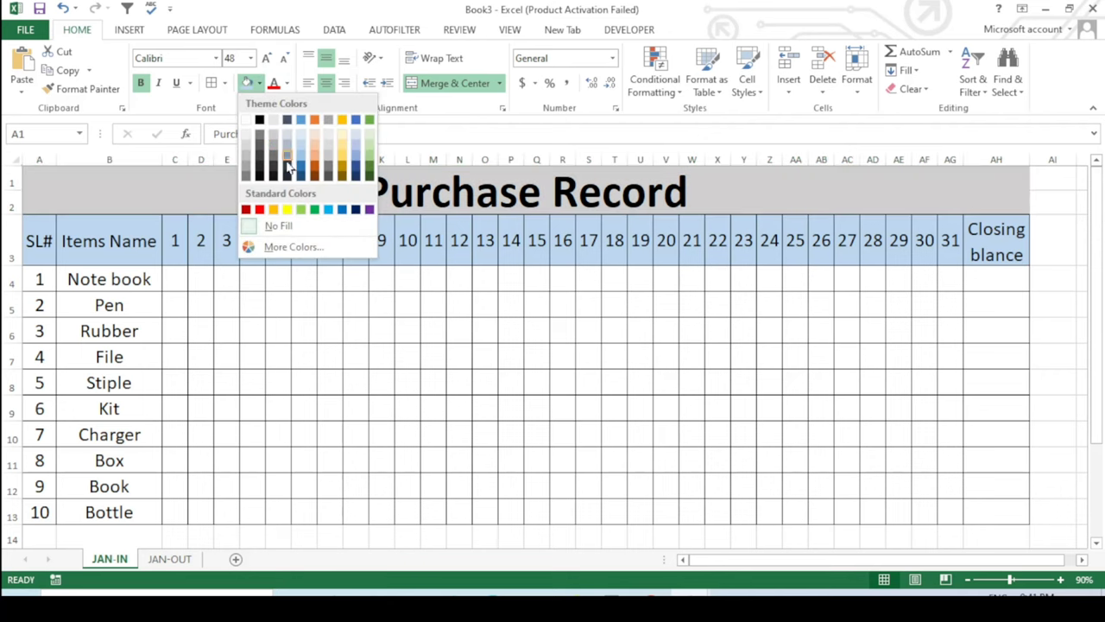
pyautogui.click(343, 140)
pyautogui.click(590, 388)
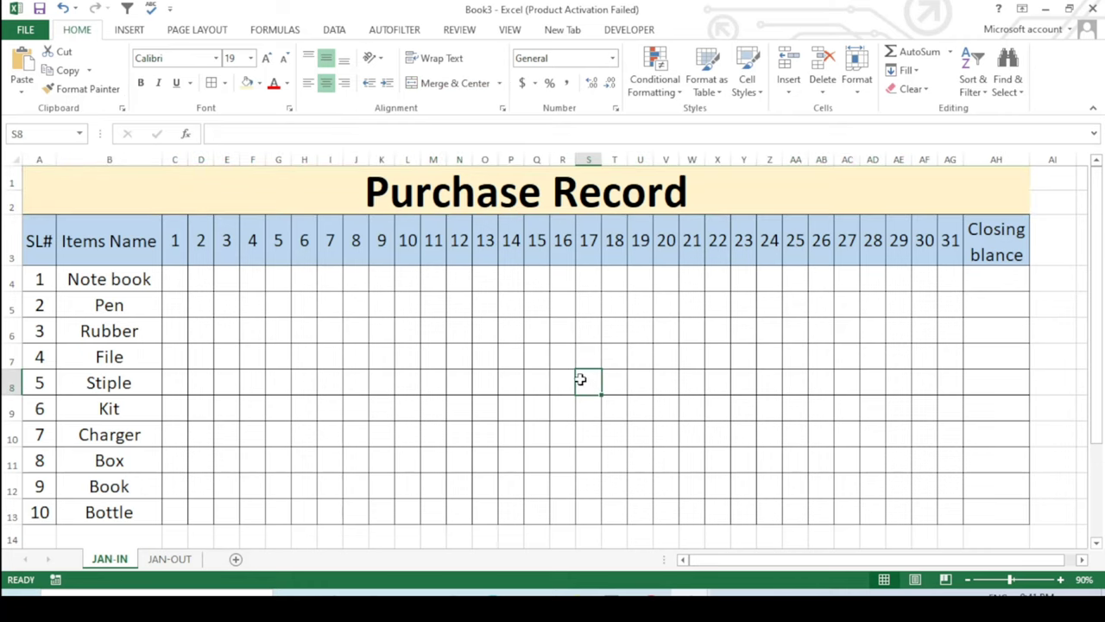
# Enter =SUM(C4:AG4) in AH4 for the Note book's closing balance.
pyautogui.click(653, 201)
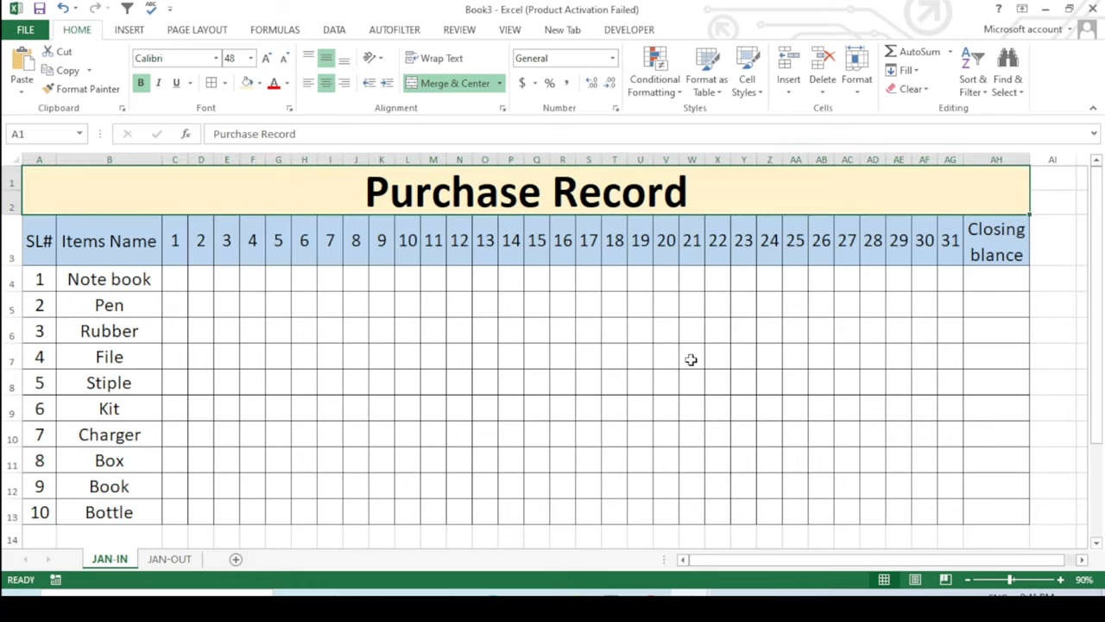
pyautogui.click(717, 407)
pyautogui.click(974, 252)
pyautogui.click(872, 380)
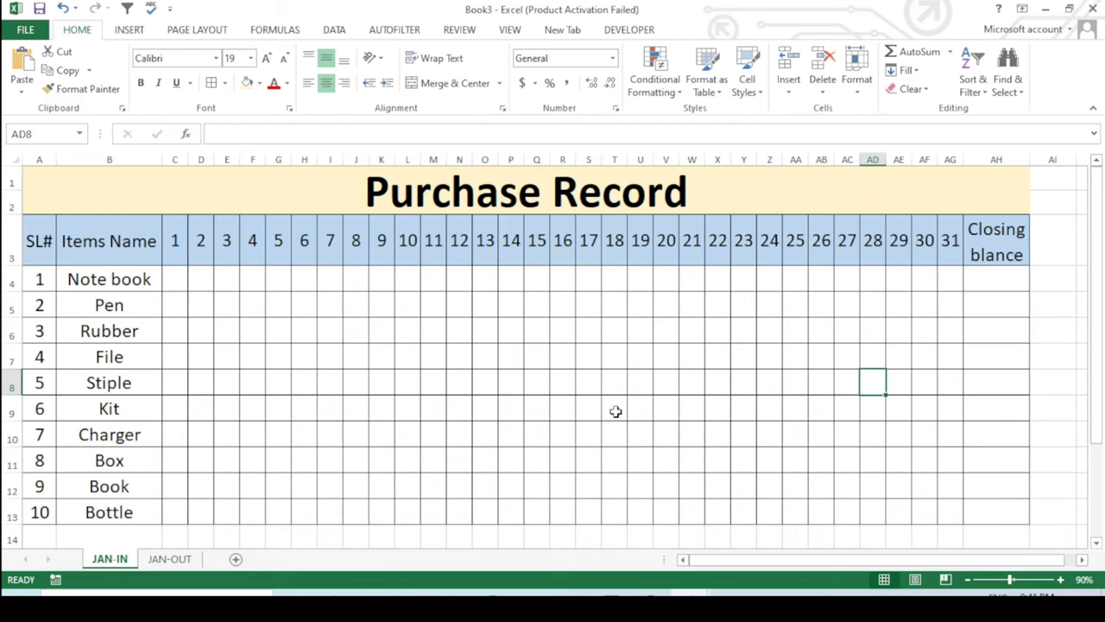
pyautogui.click(232, 339)
pyautogui.click(356, 383)
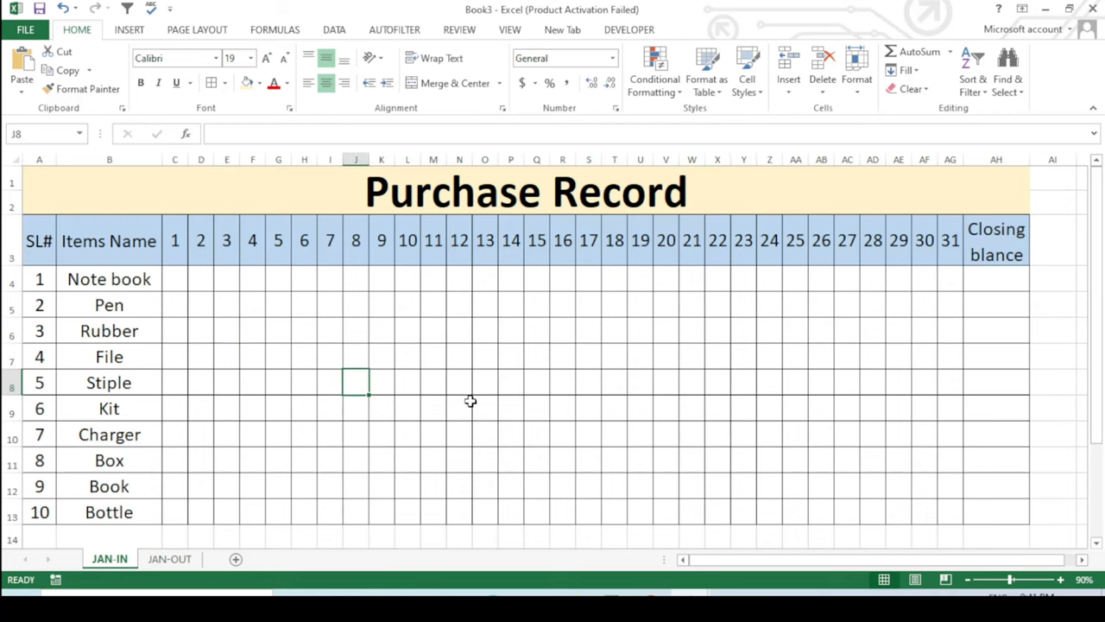
pyautogui.scroll(-1, 172, 444)
pyautogui.scroll(-1, 101, 502)
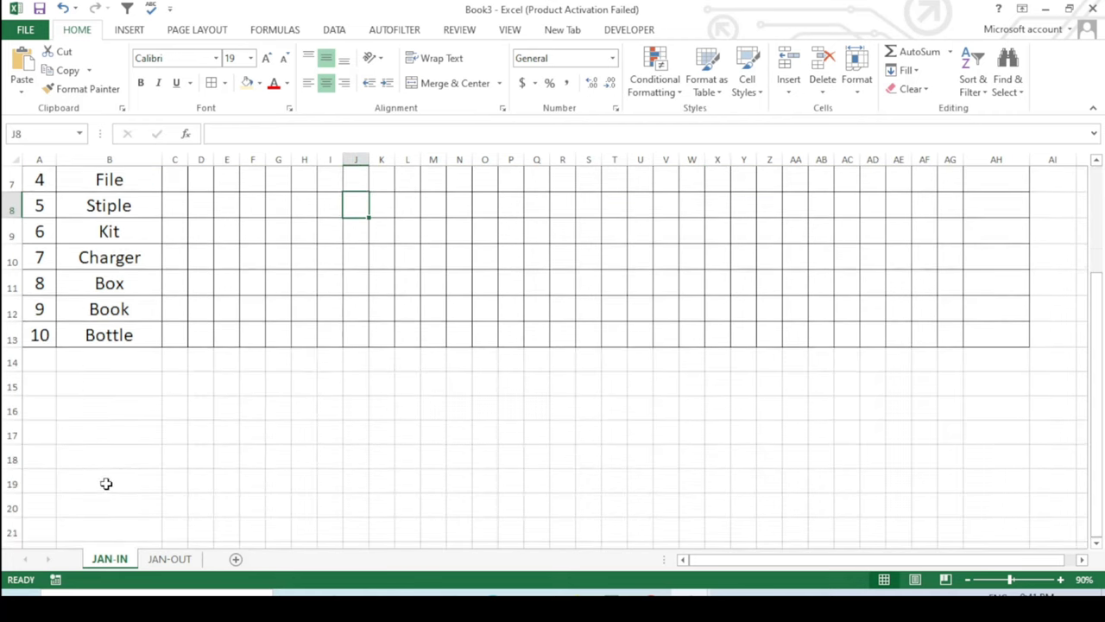
pyautogui.scroll(2, 107, 481)
pyautogui.click(764, 366)
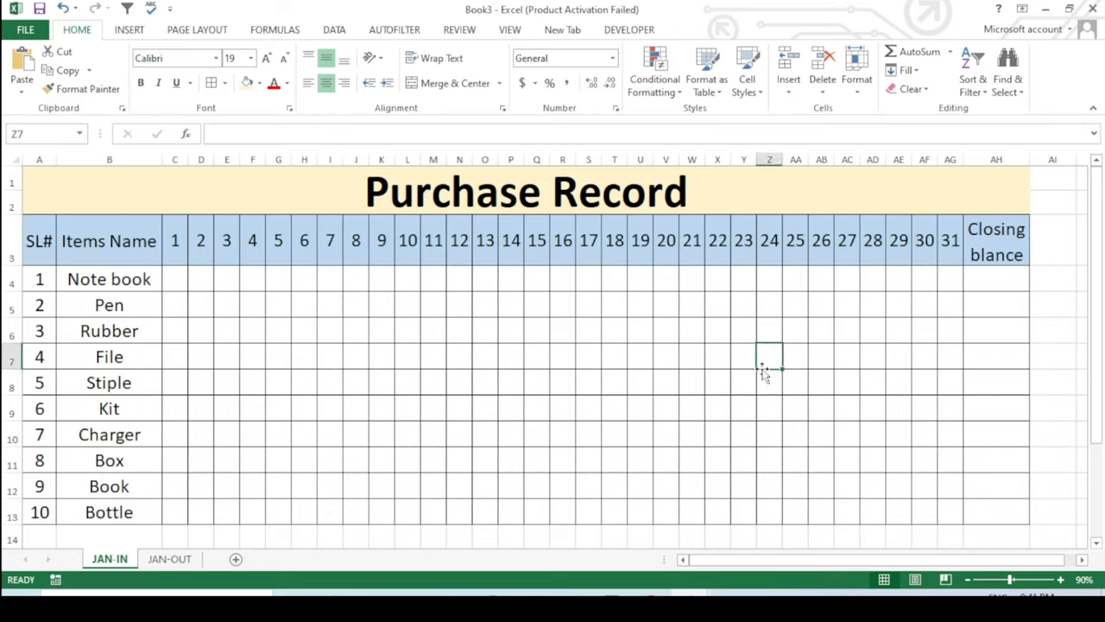
pyautogui.click(979, 289)
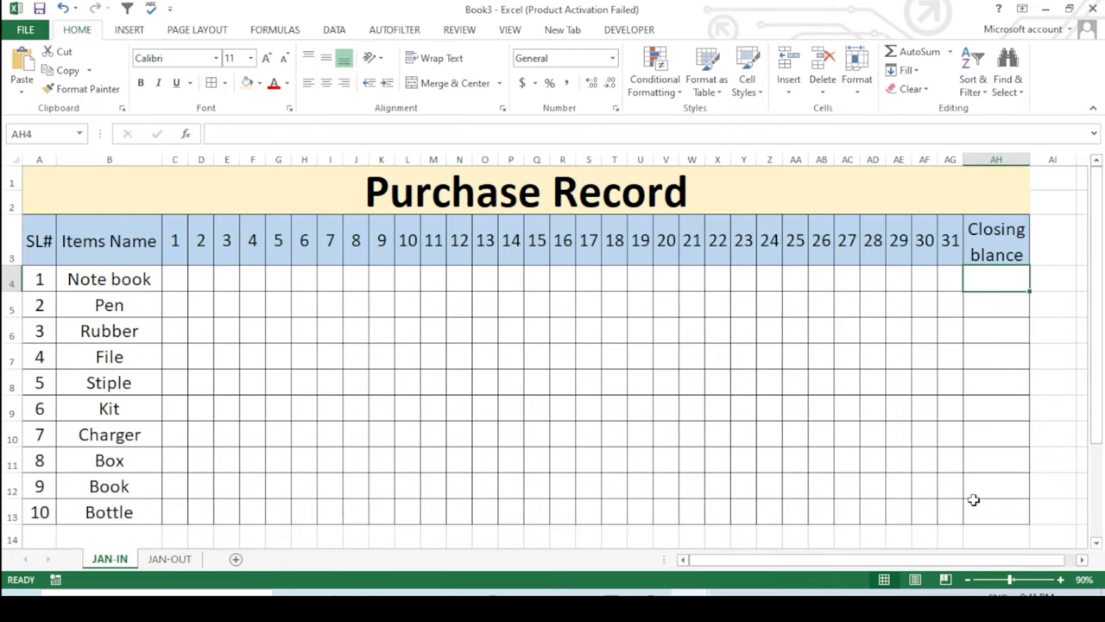
pyautogui.write('=')
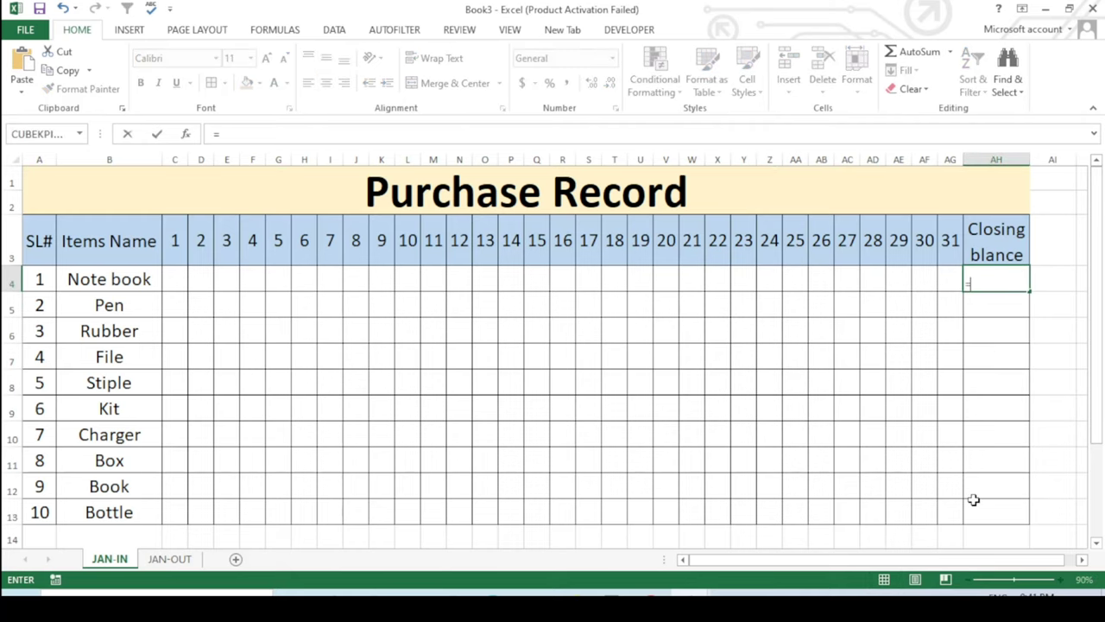
pyautogui.write('s')
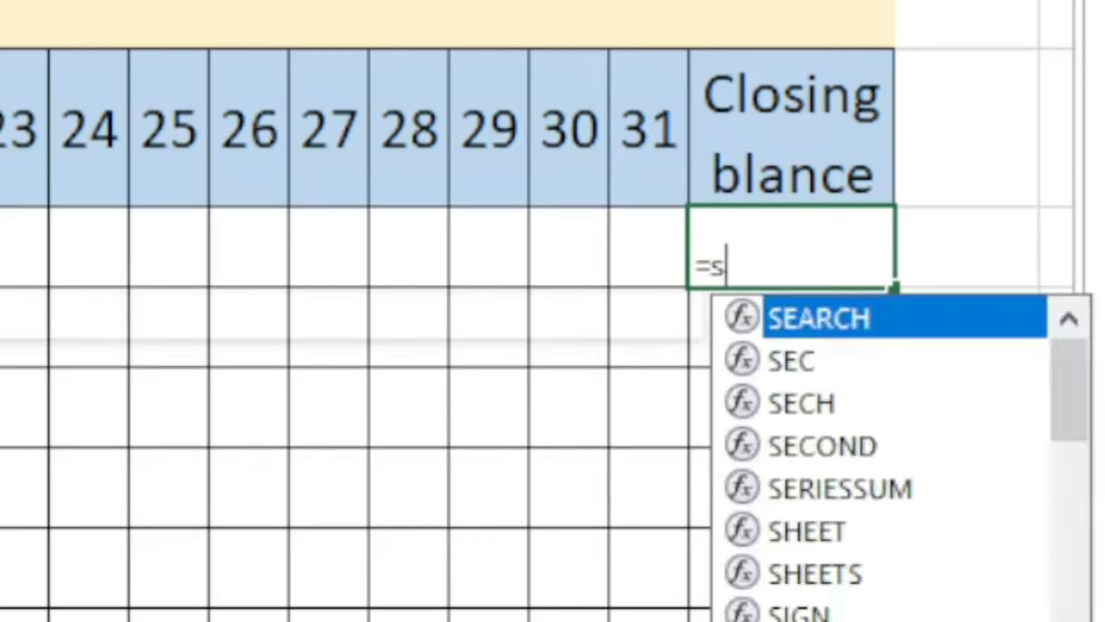
pyautogui.write('um')
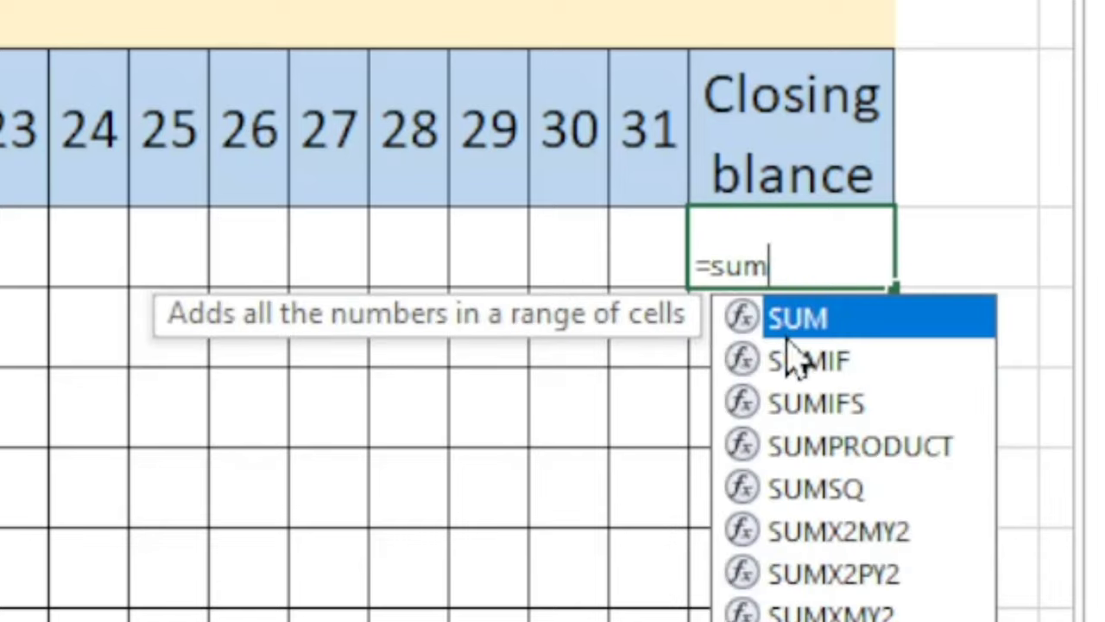
pyautogui.doubleClick(831, 332)
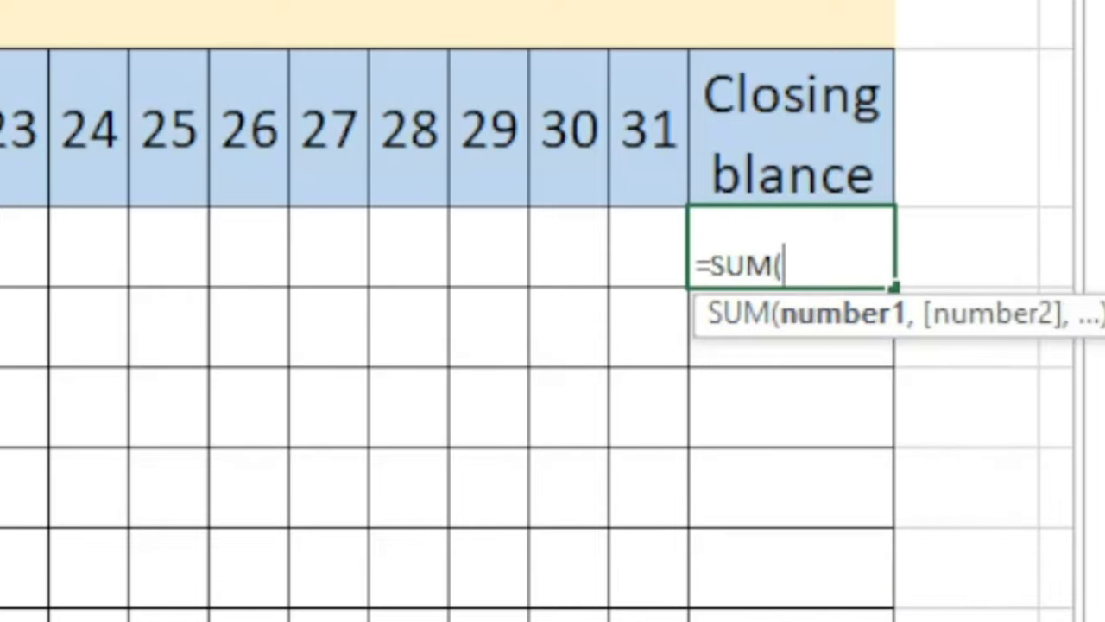
pyautogui.moveTo(177, 279); pyautogui.dragTo(945, 286)
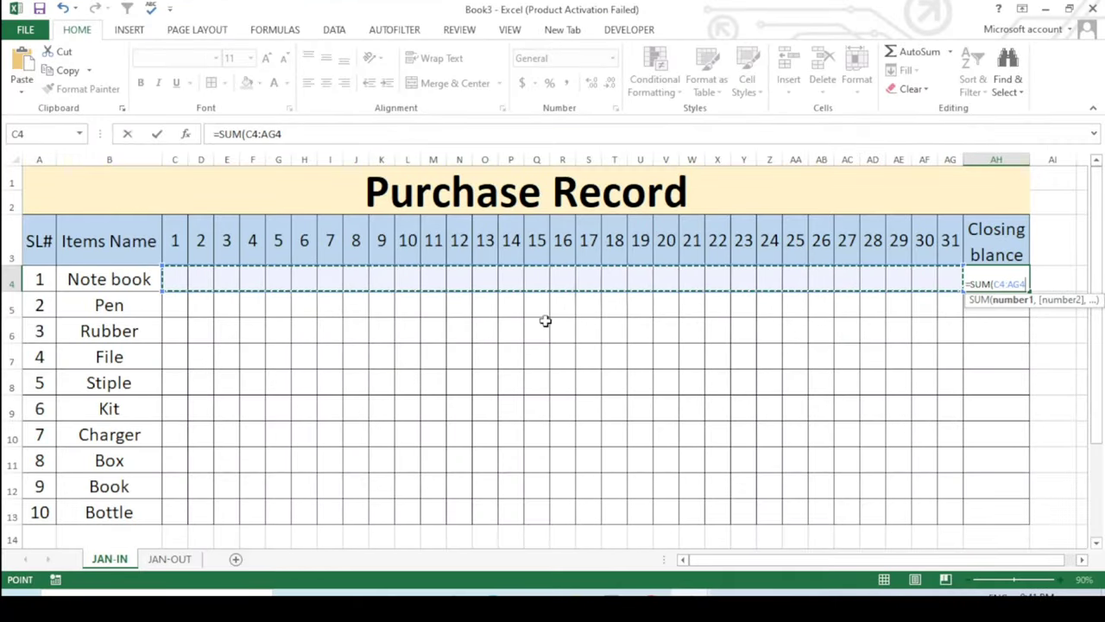
pyautogui.press('Return')
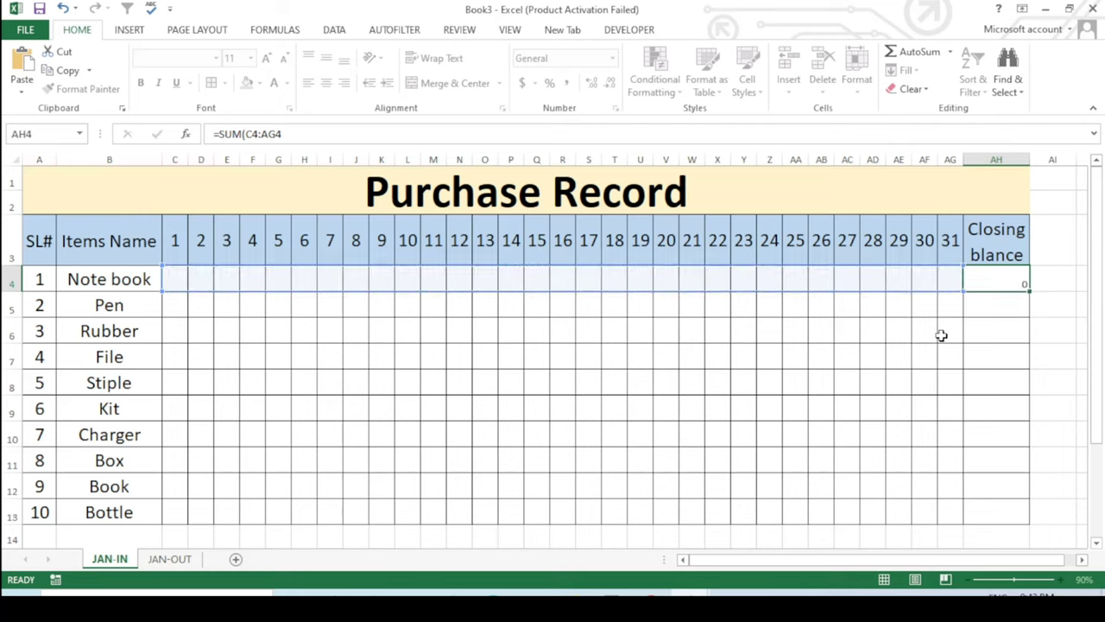
# Fill the SUM formula down to AH13 and center the closing balances horizontally and vertically.
pyautogui.doubleClick(1005, 279)
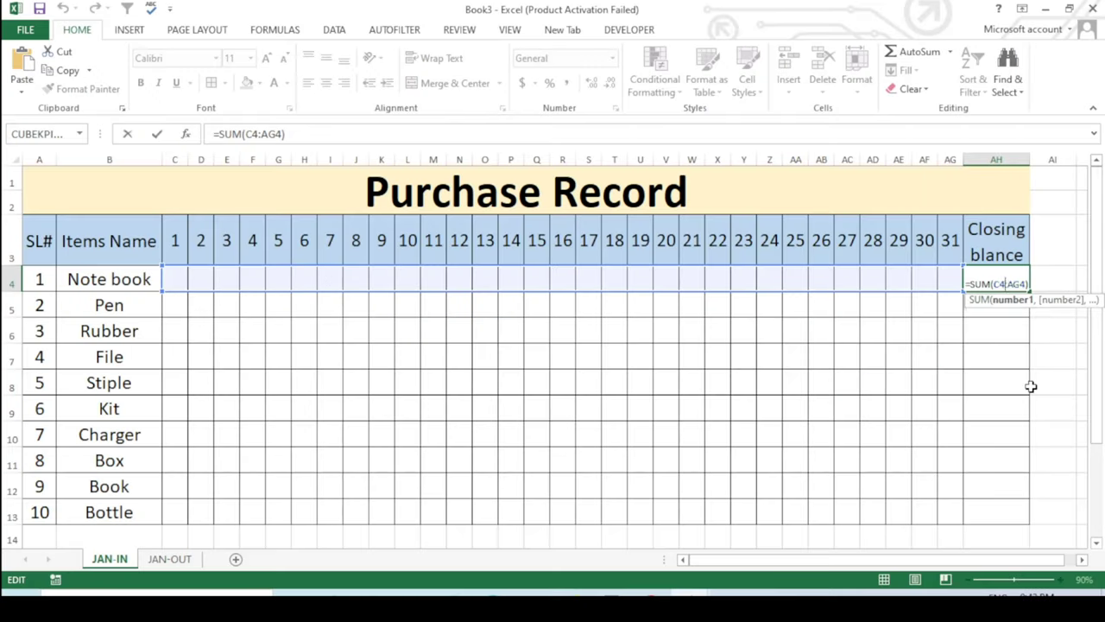
pyautogui.press('Return')
pyautogui.click(1015, 276)
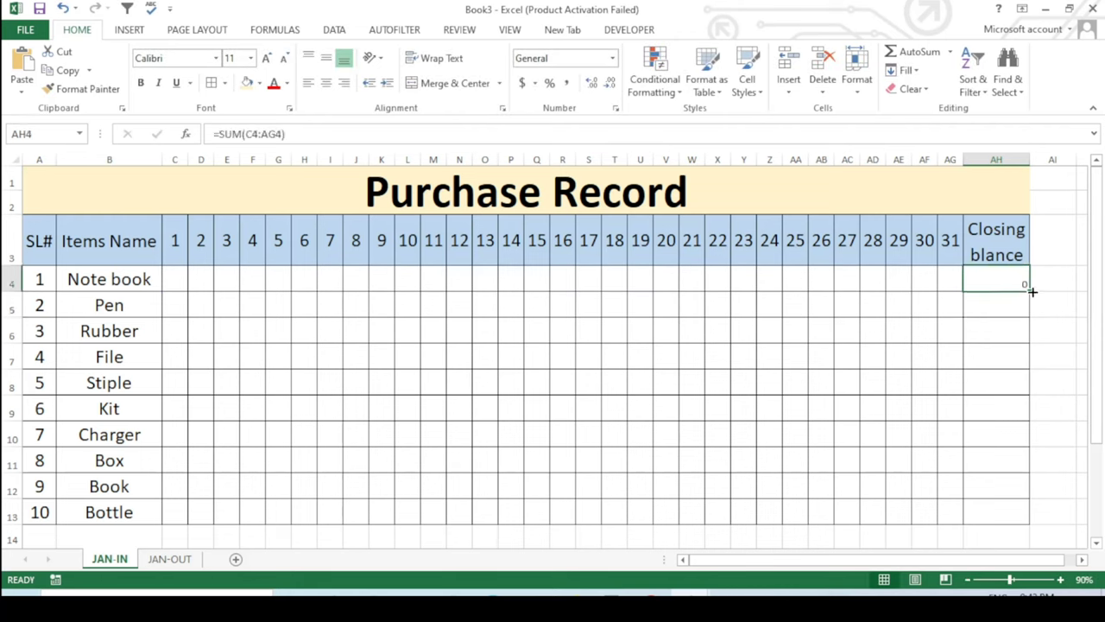
pyautogui.moveTo(1032, 291); pyautogui.dragTo(1030, 532)
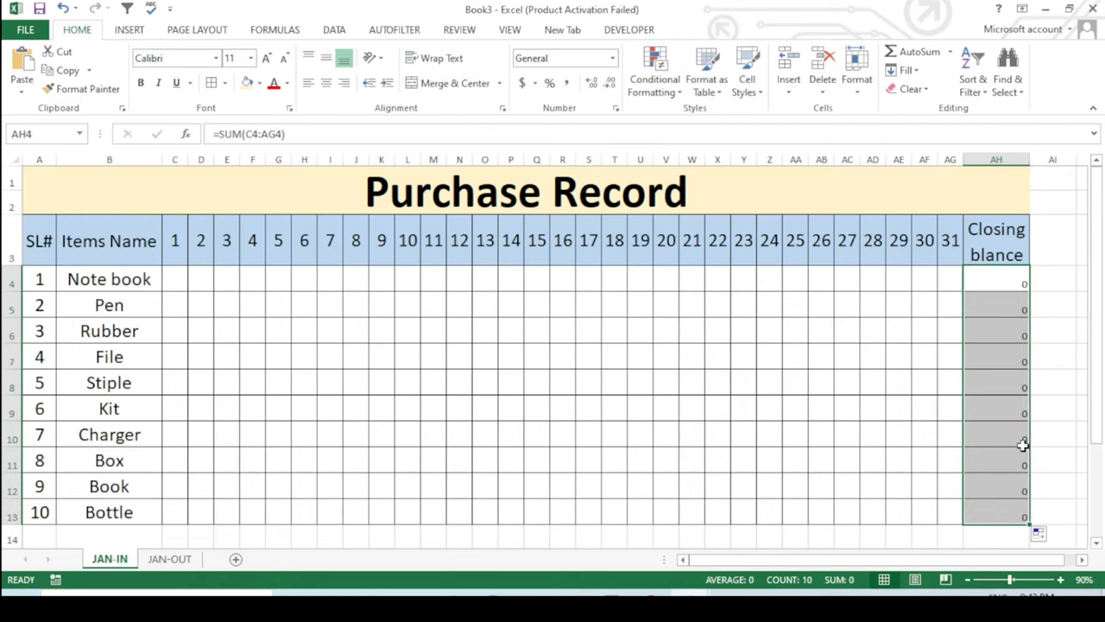
pyautogui.click(326, 83)
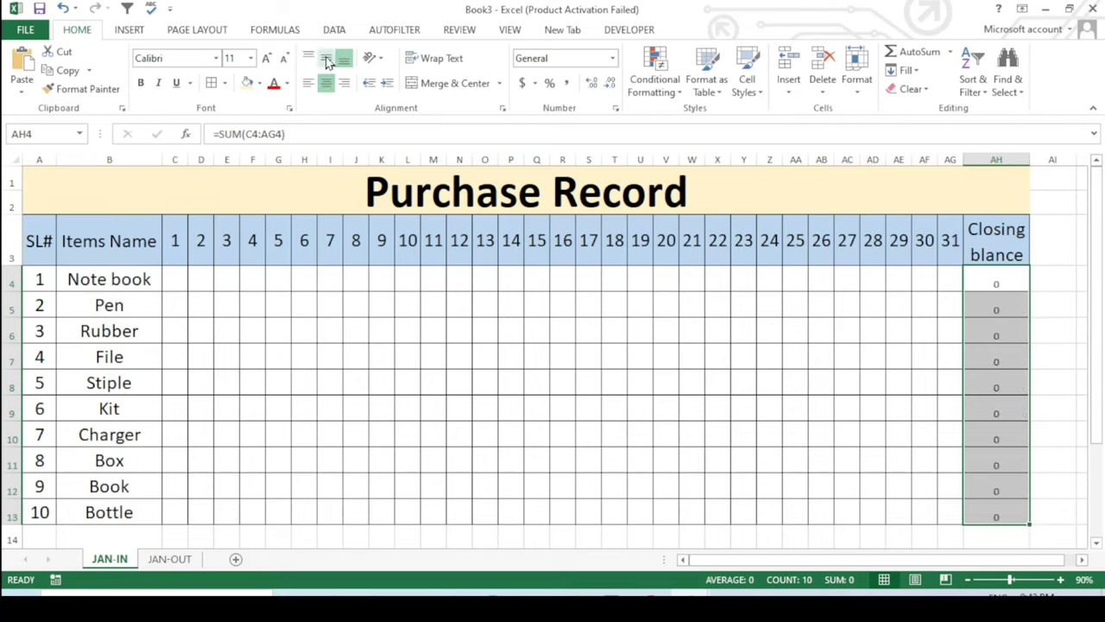
pyautogui.click(326, 57)
pyautogui.click(582, 349)
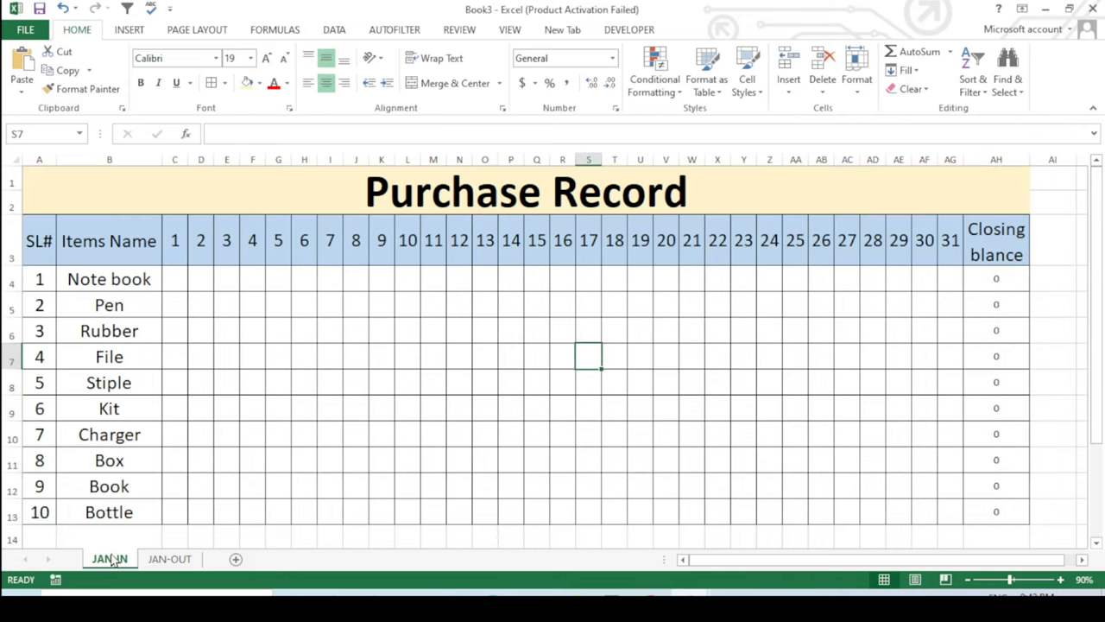
# Enter Note book quantities 65 on day 6 and 89 on day 15, and File 56 on day 7.
pyautogui.click(307, 287)
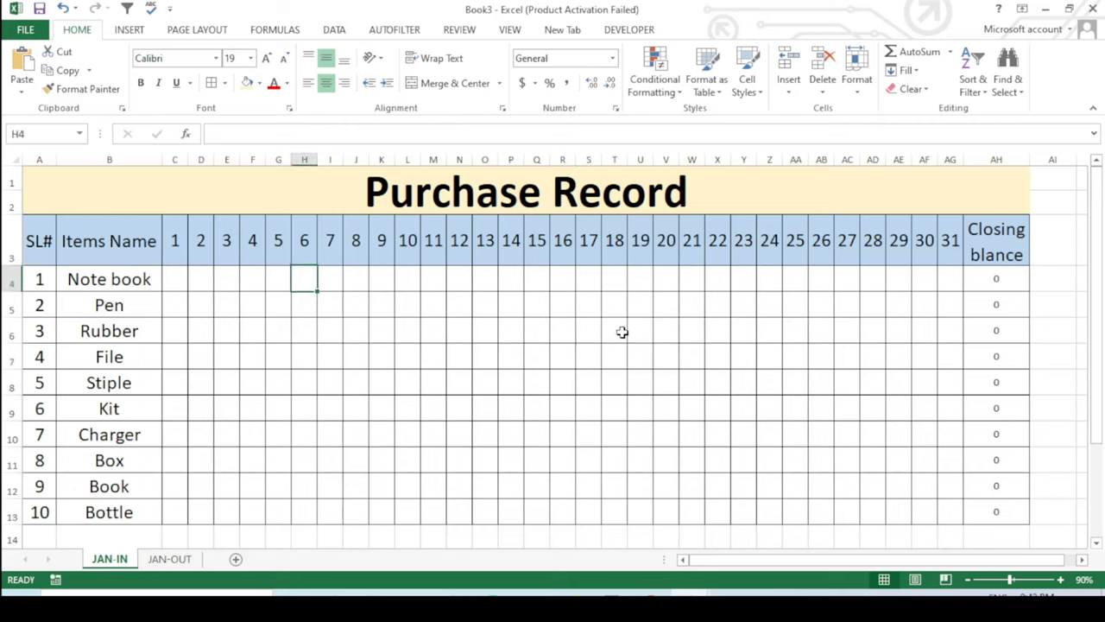
pyautogui.write('65')
pyautogui.press('Return')
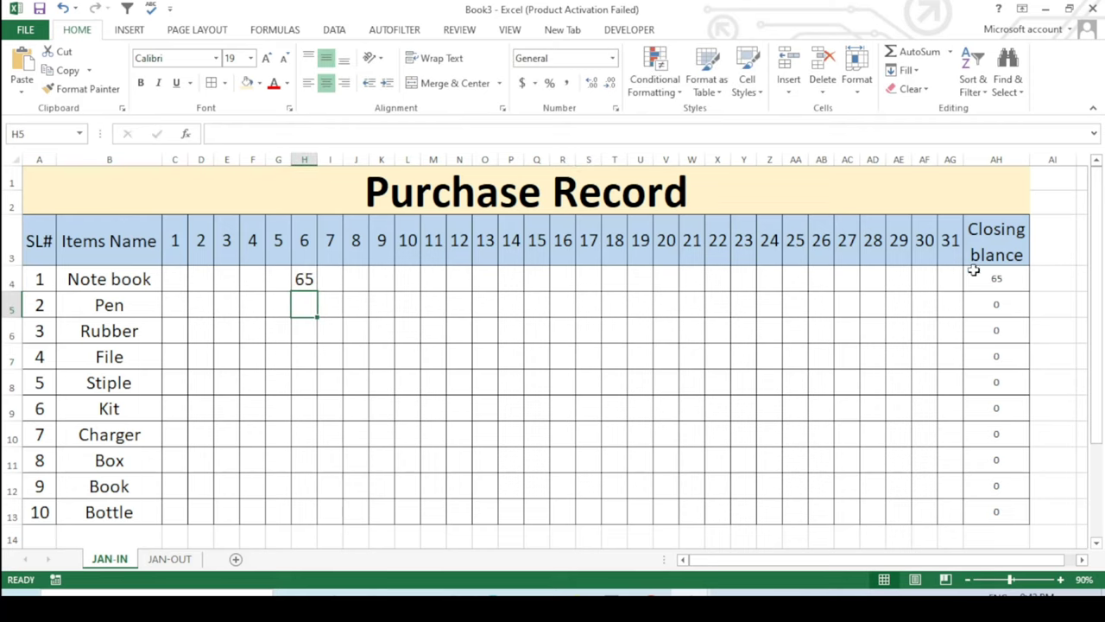
pyautogui.click(542, 274)
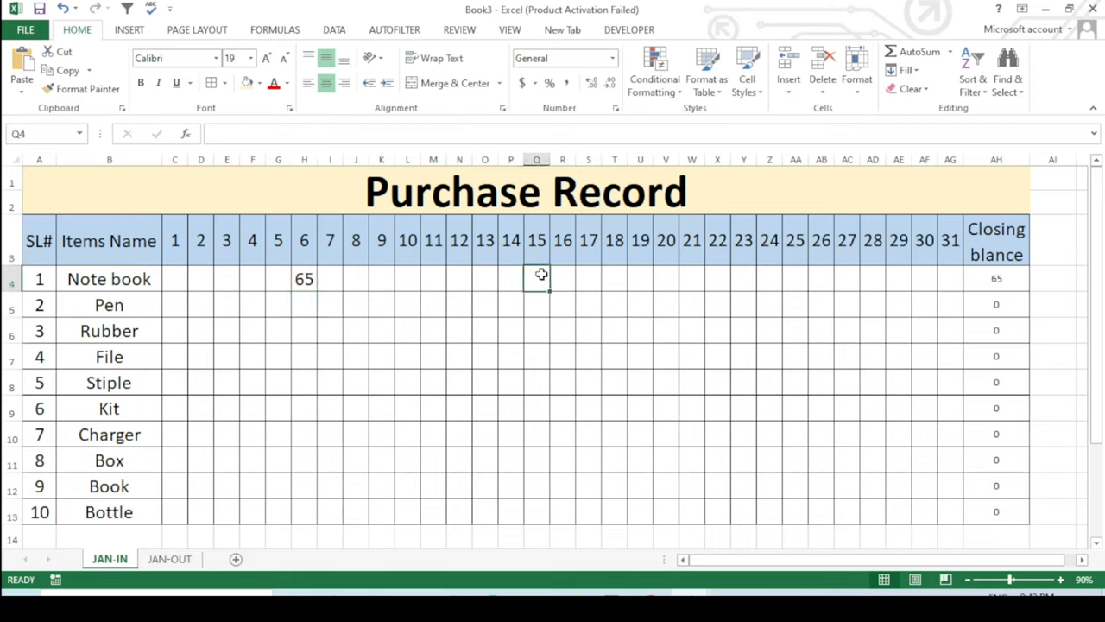
pyautogui.write('89')
pyautogui.press('Return')
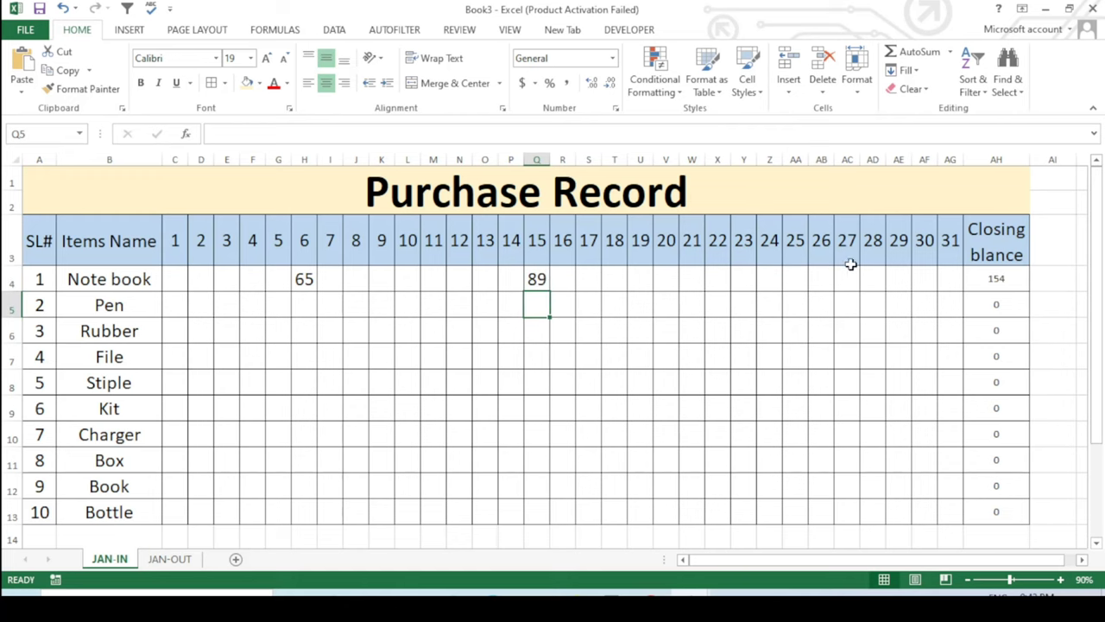
pyautogui.click(330, 357)
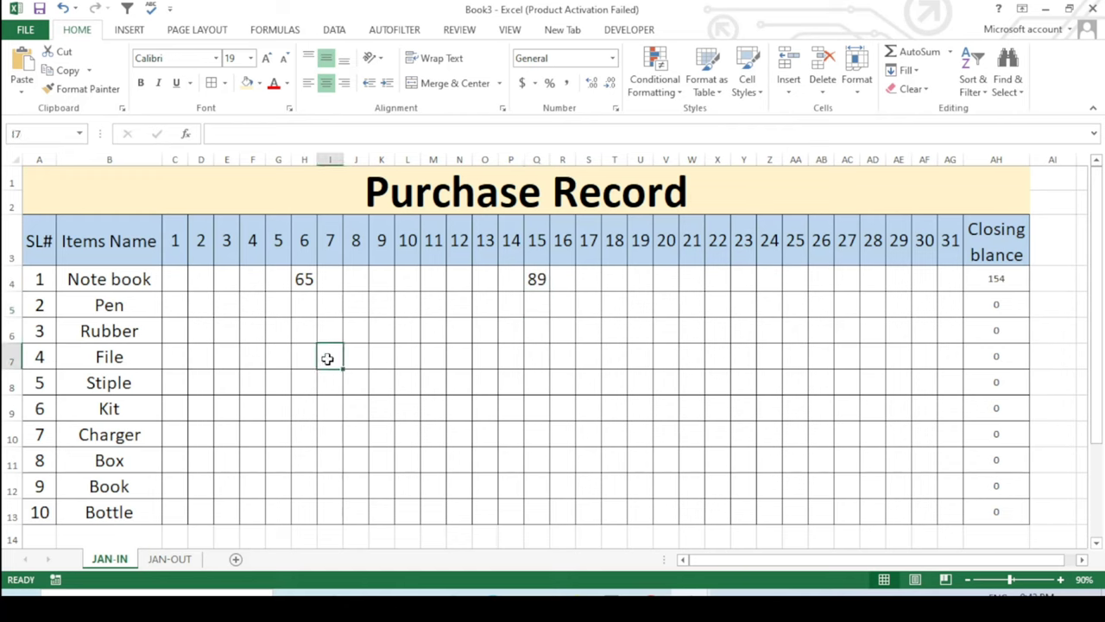
pyautogui.write('56')
pyautogui.press('Return')
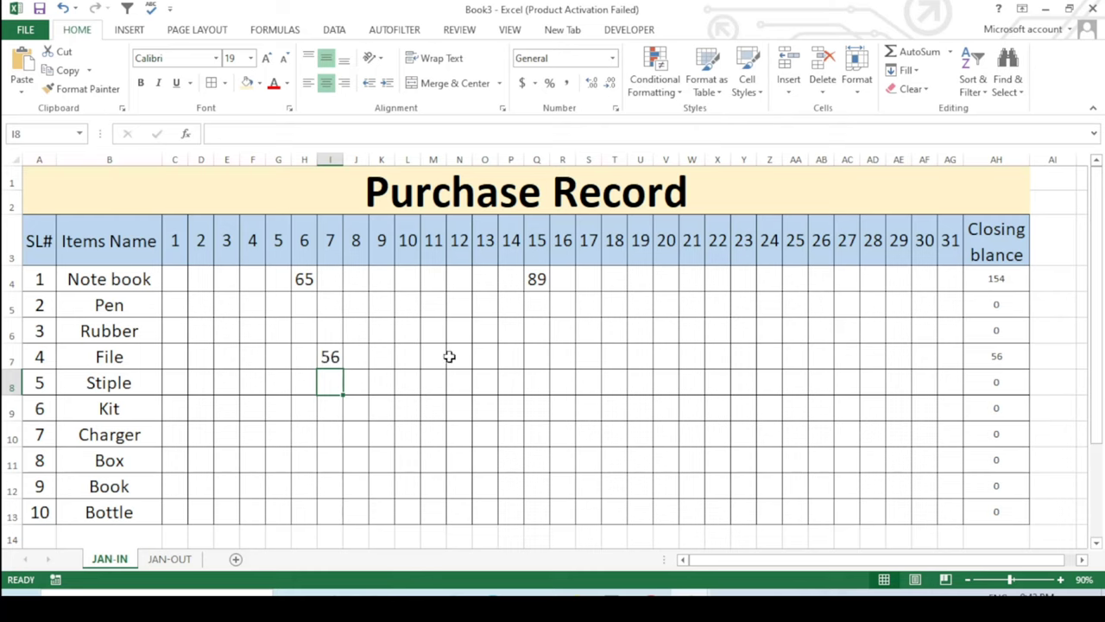
# Enter Rubber 96 on day 12, Kit 56 on day 9, Charger 45 on day 4, then check the closing balances.
pyautogui.click(464, 333)
pyautogui.write('9')
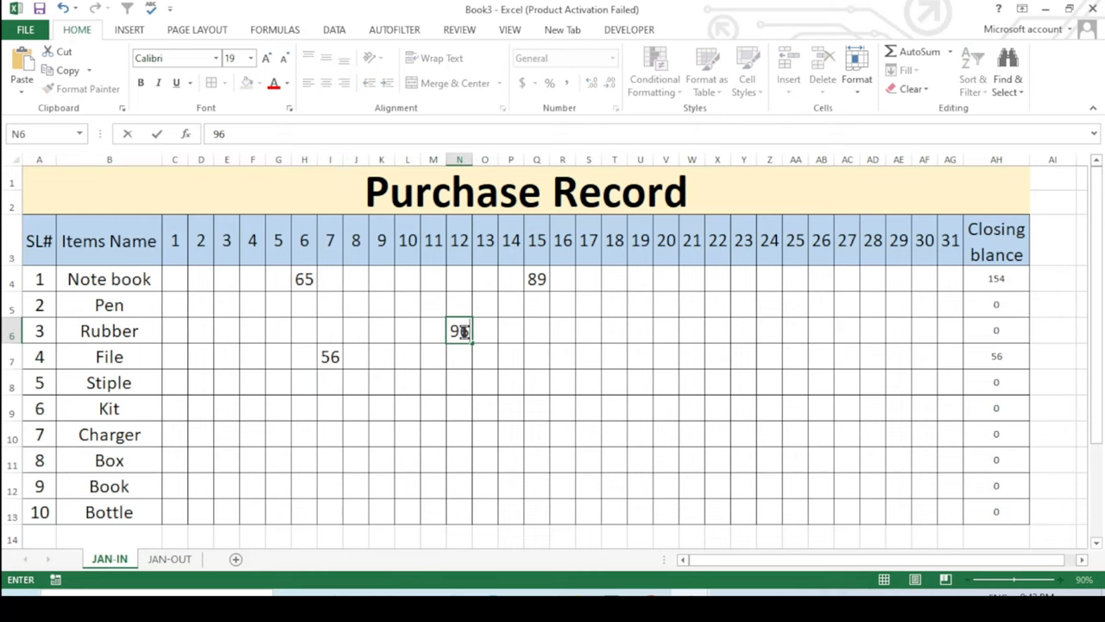
pyautogui.write('6')
pyautogui.press('Return')
pyautogui.click(391, 403)
pyautogui.write('5')
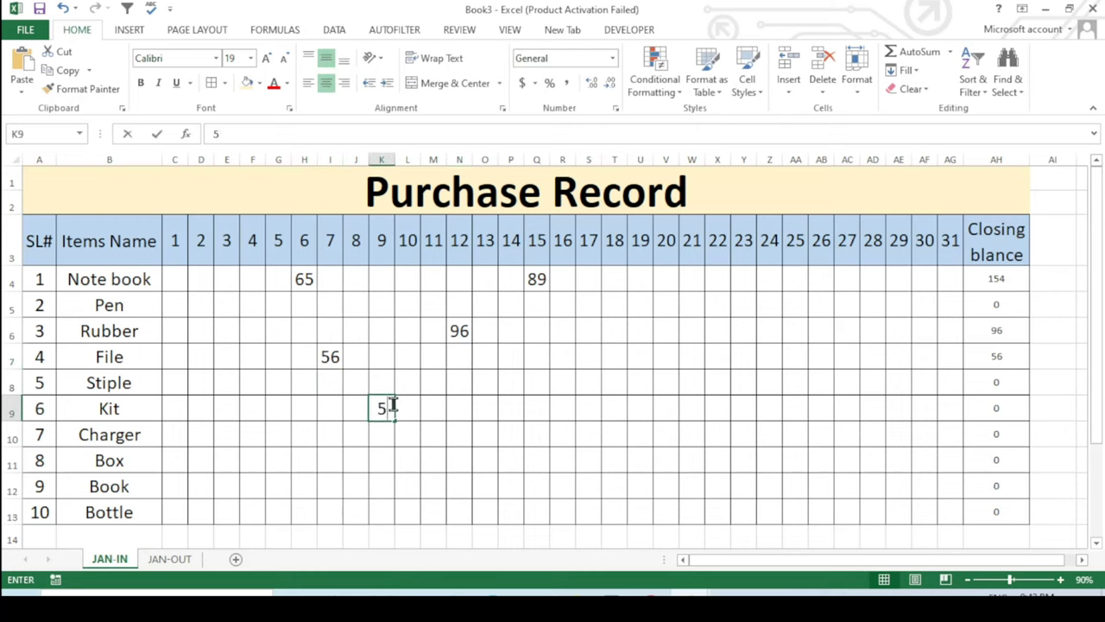
pyautogui.write('6')
pyautogui.press('Return')
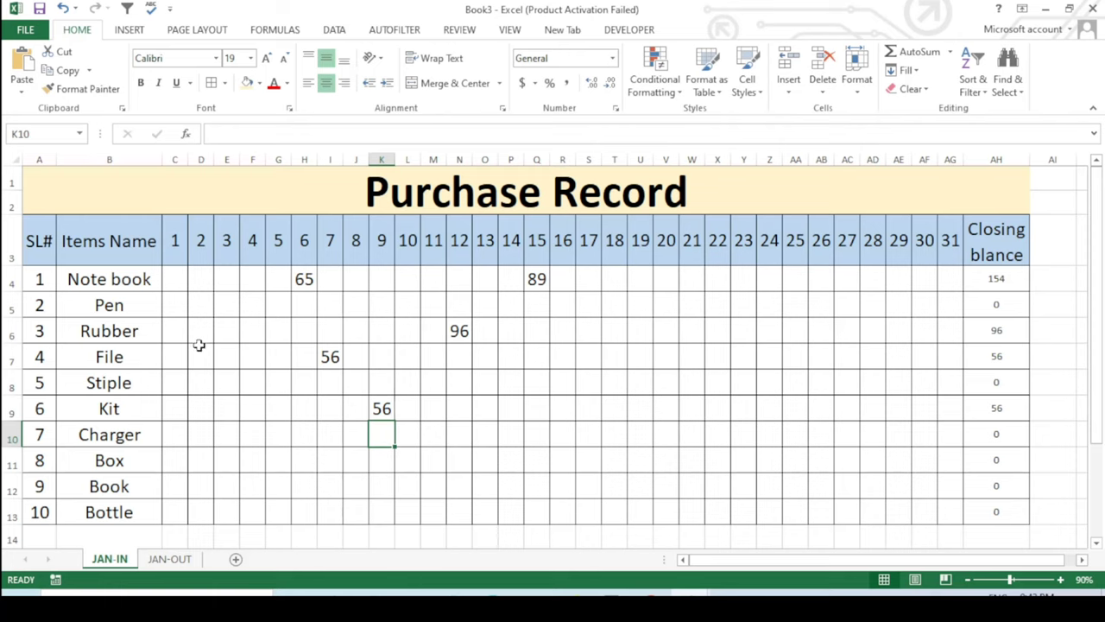
pyautogui.click(254, 434)
pyautogui.write('45')
pyautogui.press('Return')
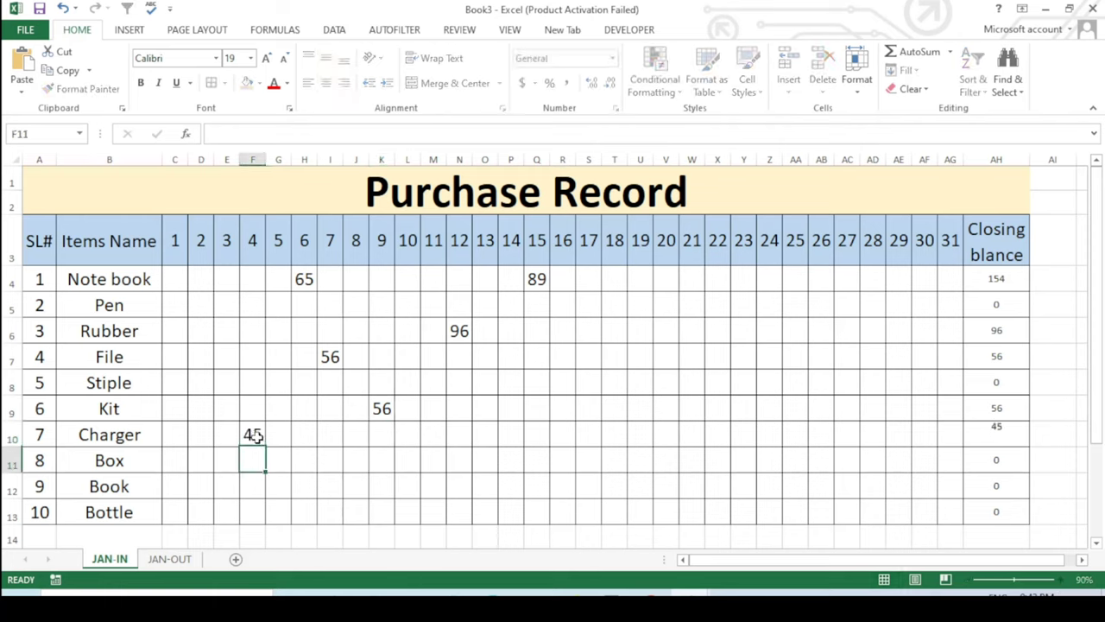
pyautogui.click(1006, 444)
pyautogui.moveTo(1001, 279); pyautogui.dragTo(998, 513)
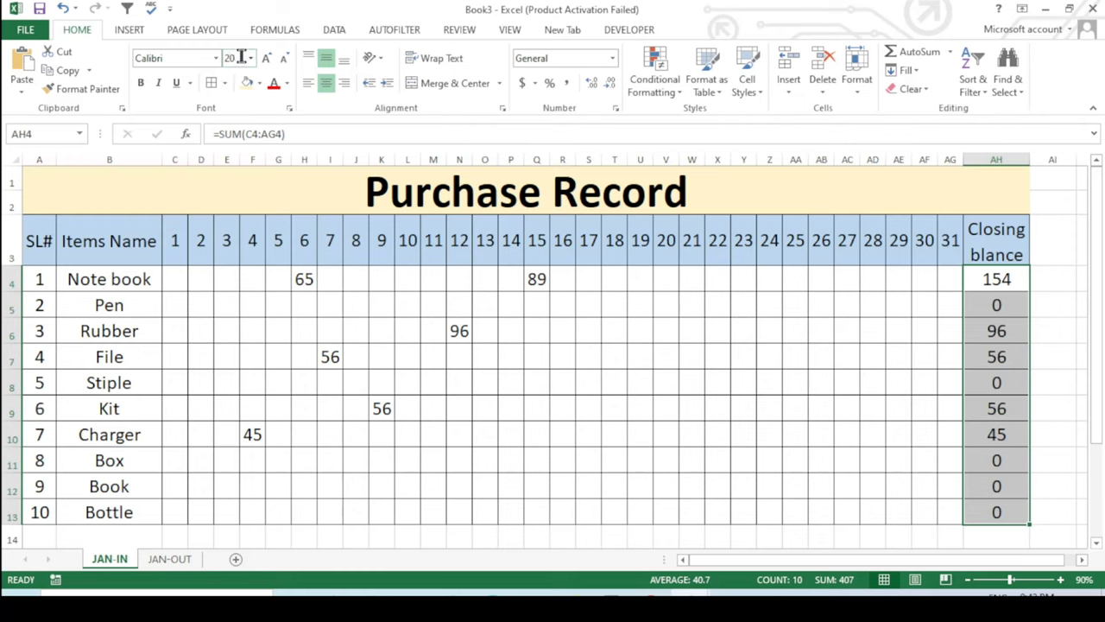
pyautogui.click(610, 357)
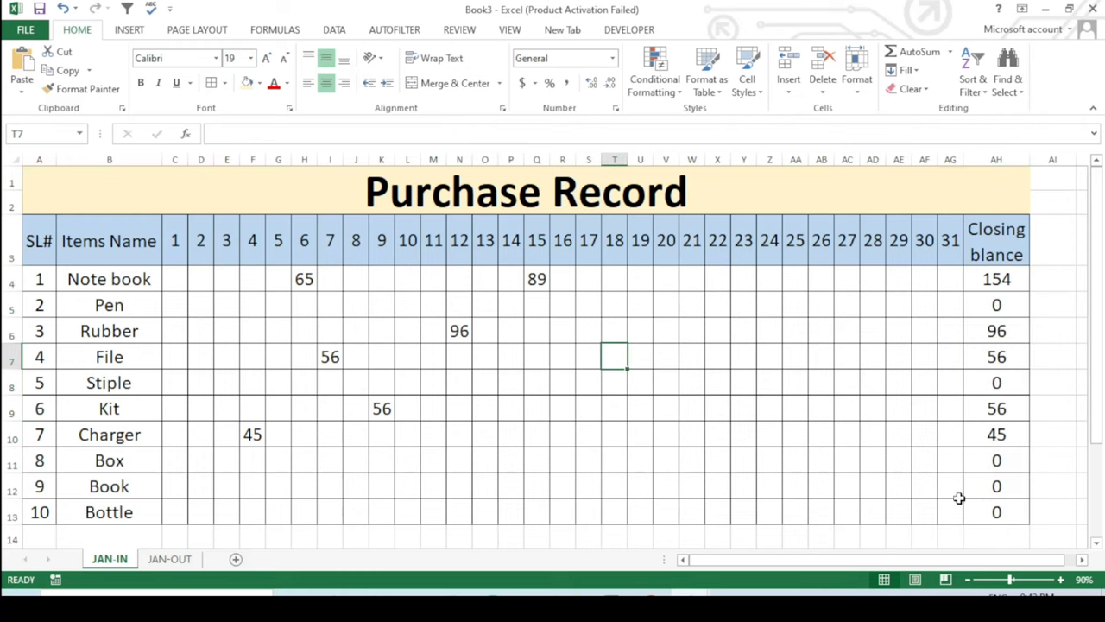
# Enter Bottle purchases 12 in N13 and 23 in U13, and Book 56 in Y12.
pyautogui.click(448, 515)
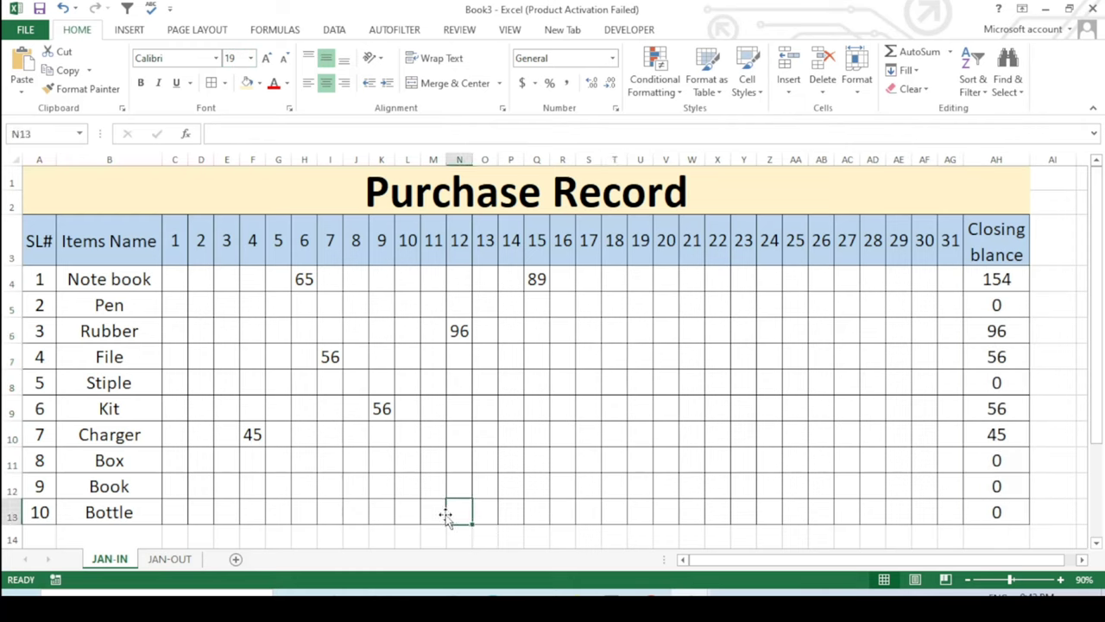
pyautogui.write('12')
pyautogui.press('Return')
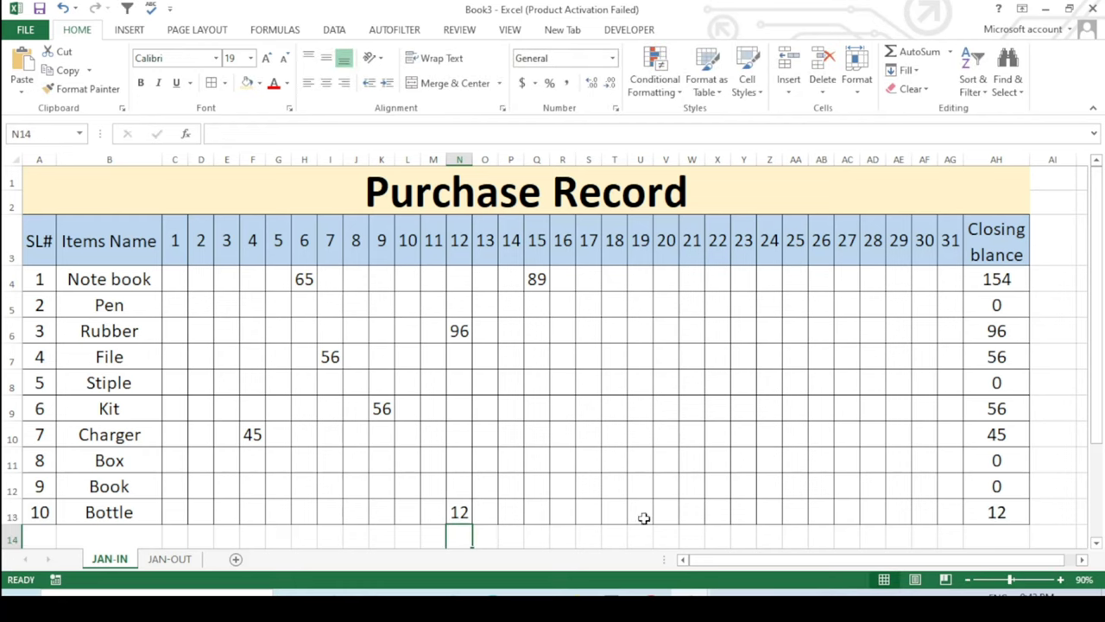
pyautogui.click(644, 516)
pyautogui.write('23')
pyautogui.press('Return')
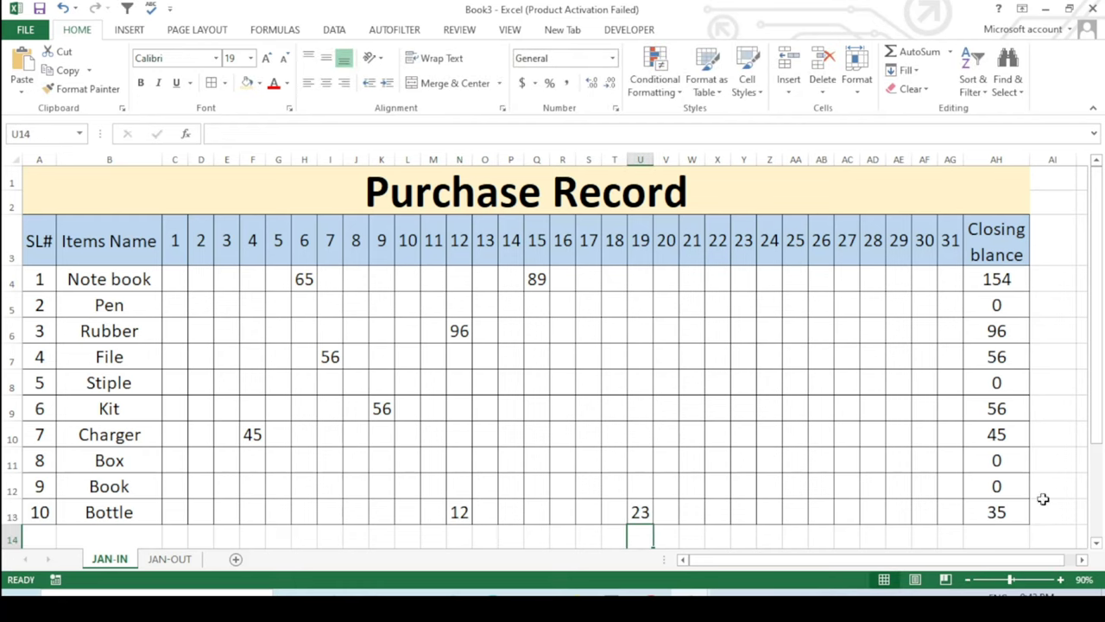
pyautogui.click(734, 485)
pyautogui.write('5')
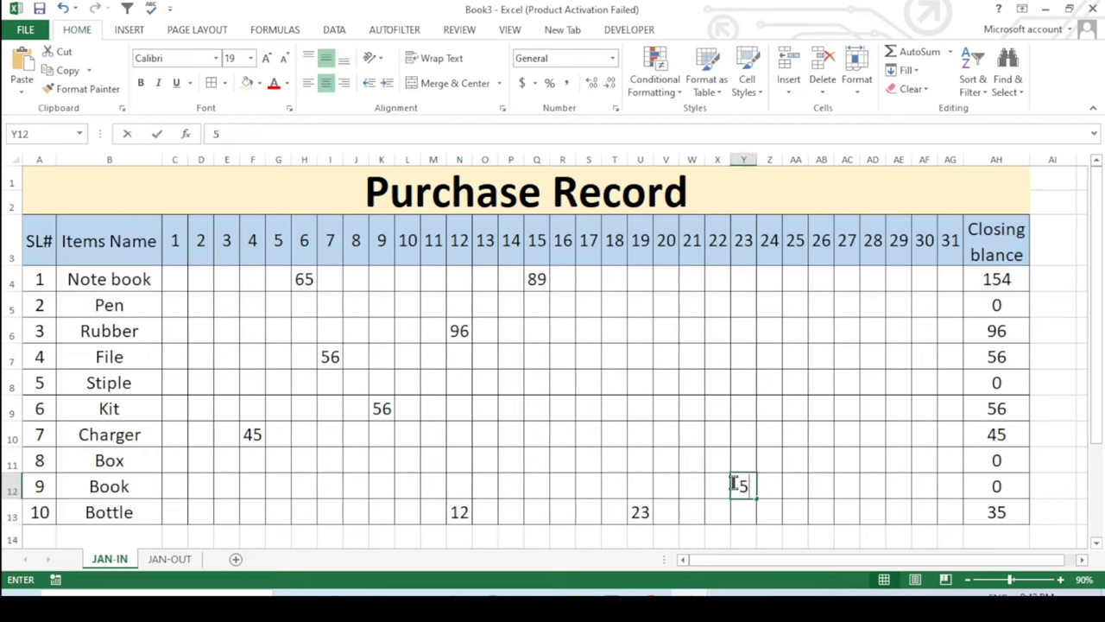
pyautogui.write('6')
pyautogui.press('Return')
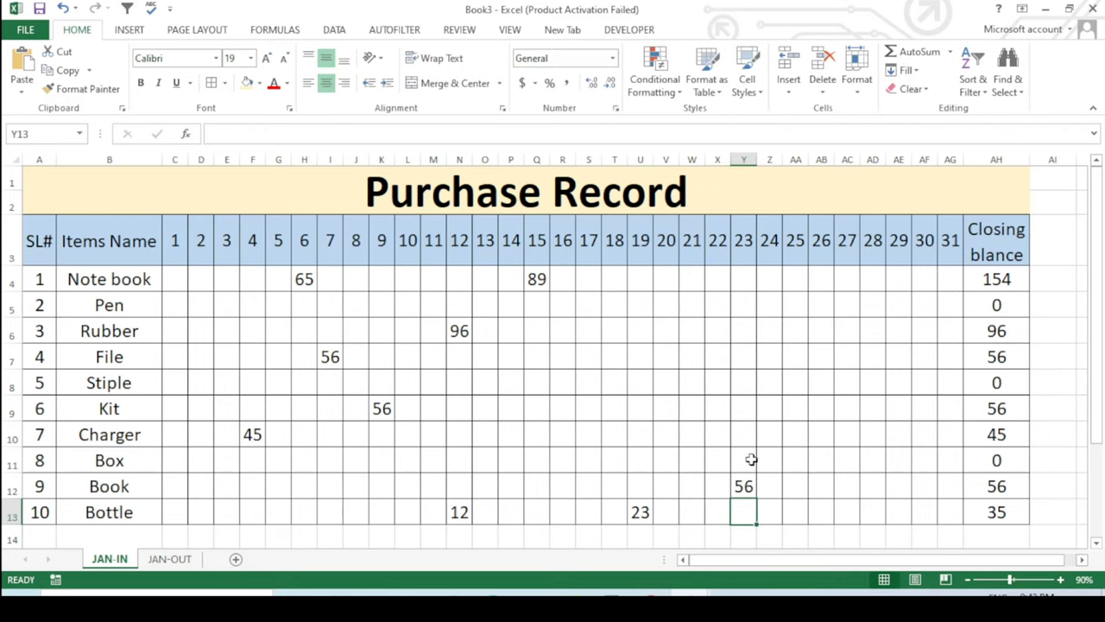
# Enter Box 85 in Y11, Stiple 56 in AB8 and Pen 56 in Z5.
pyautogui.click(751, 460)
pyautogui.write('85')
pyautogui.press('Return')
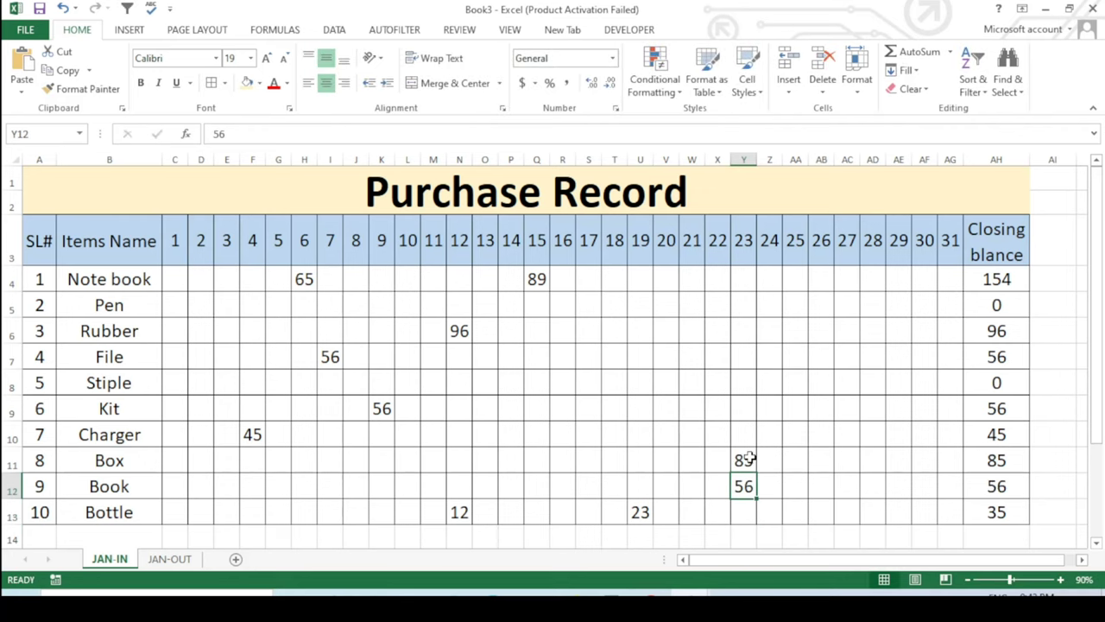
pyautogui.click(822, 385)
pyautogui.write('56')
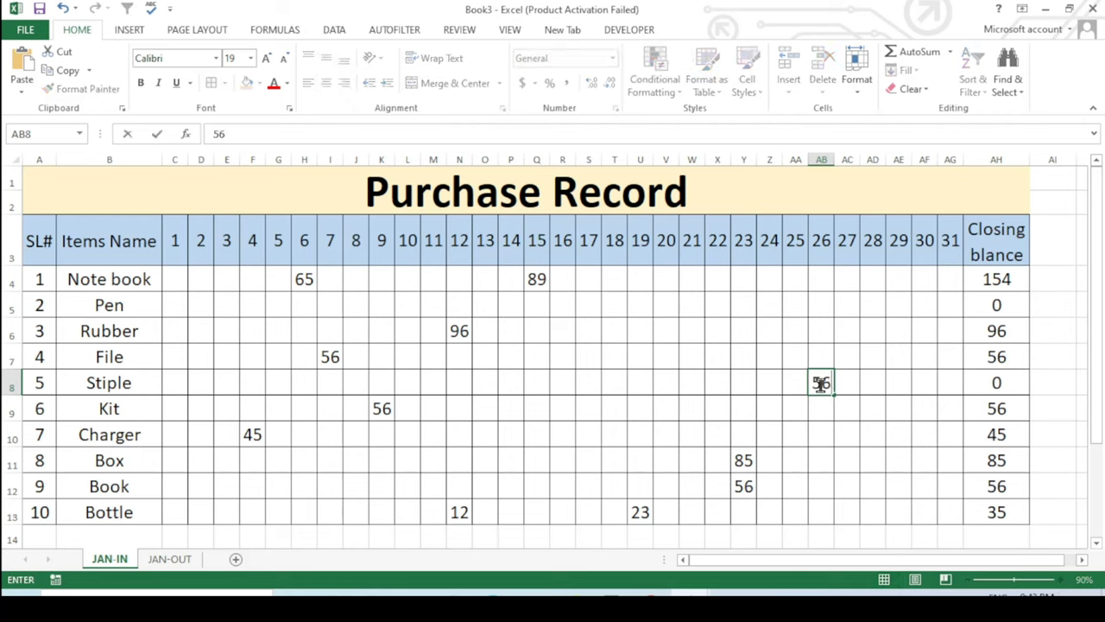
pyautogui.press('Return')
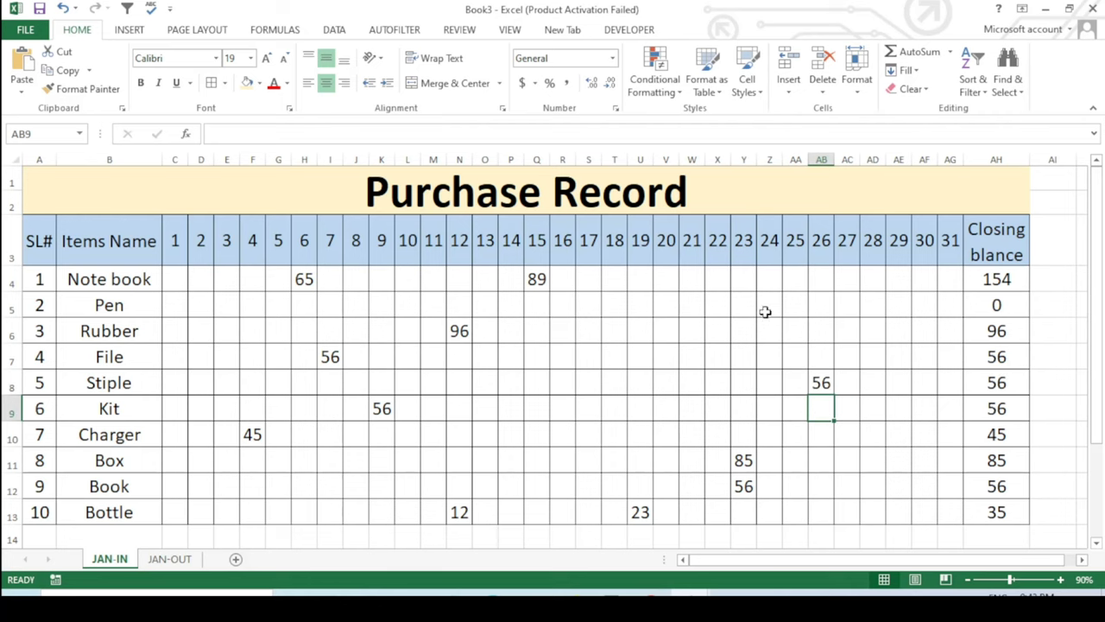
pyautogui.click(767, 313)
pyautogui.write('56')
pyautogui.press('Return')
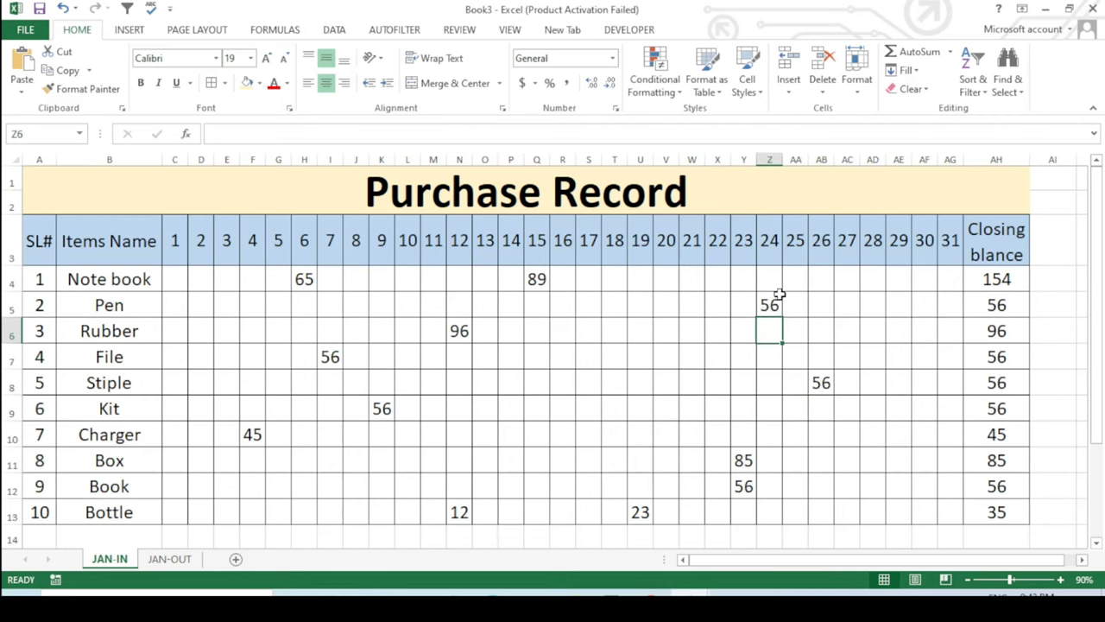
pyautogui.click(607, 336)
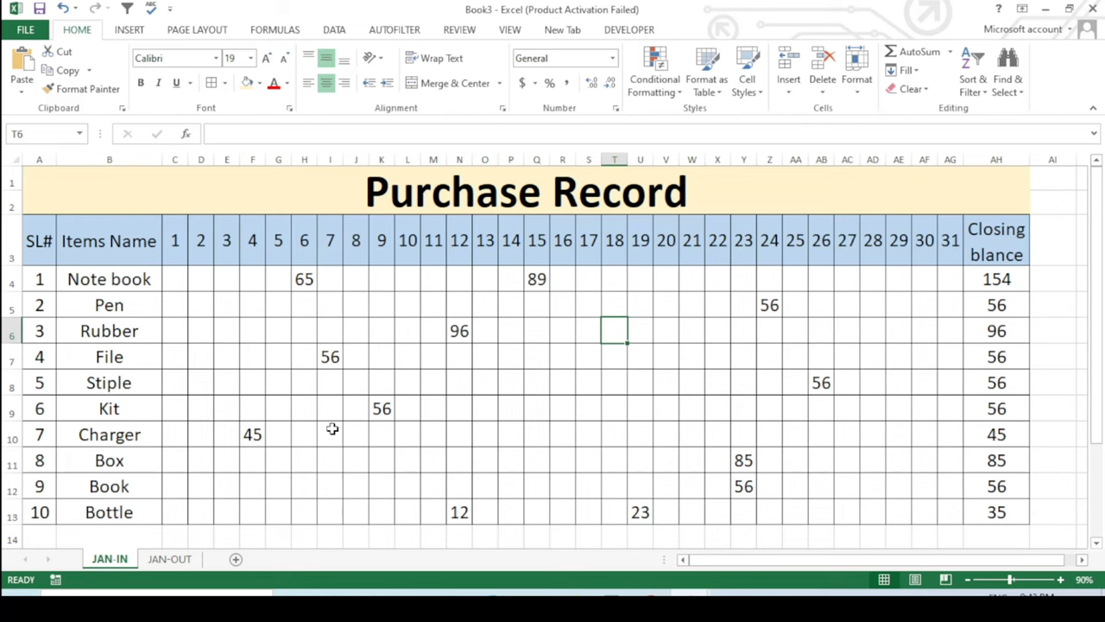
# Copy the whole Purchase Record table A1:AH13 on JAN-IN.
pyautogui.click(171, 560)
pyautogui.click(463, 390)
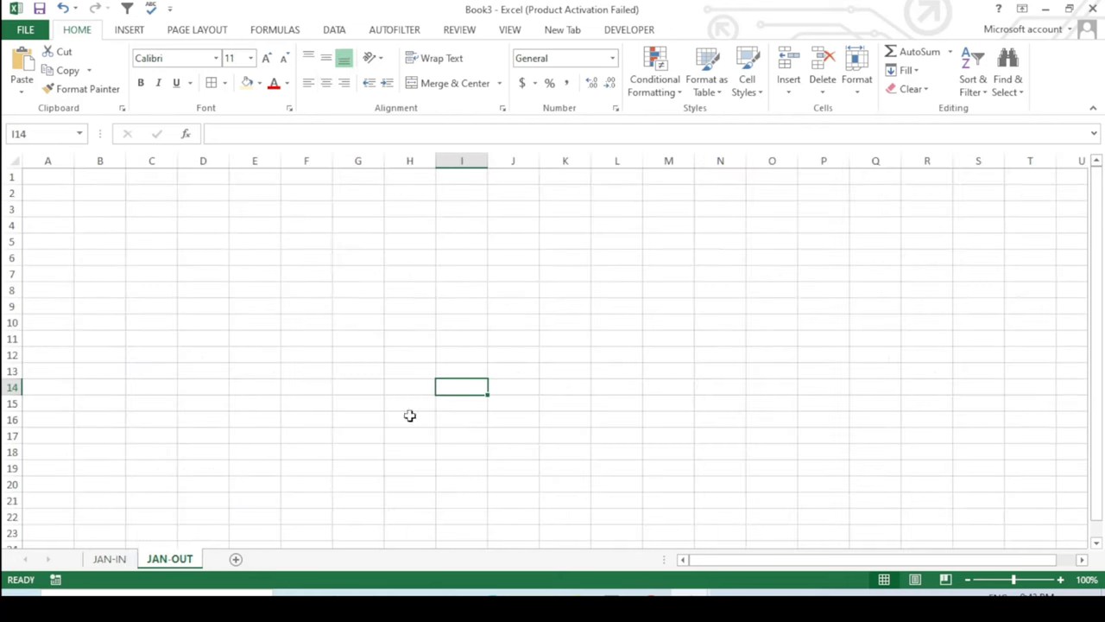
pyautogui.click(109, 560)
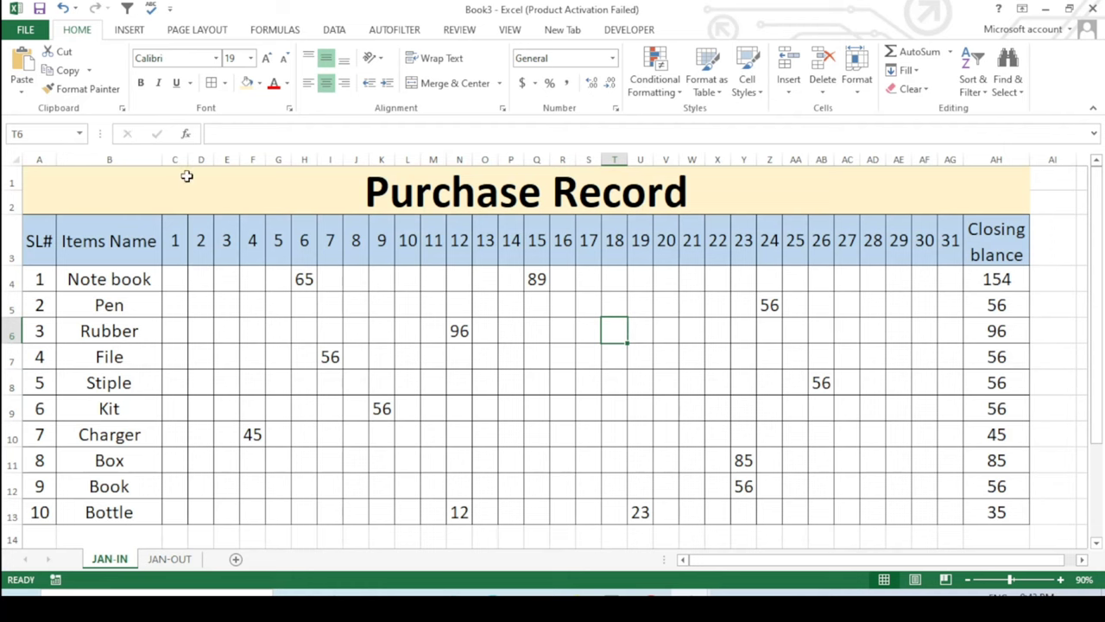
pyautogui.moveTo(187, 177); pyautogui.dragTo(313, 501)
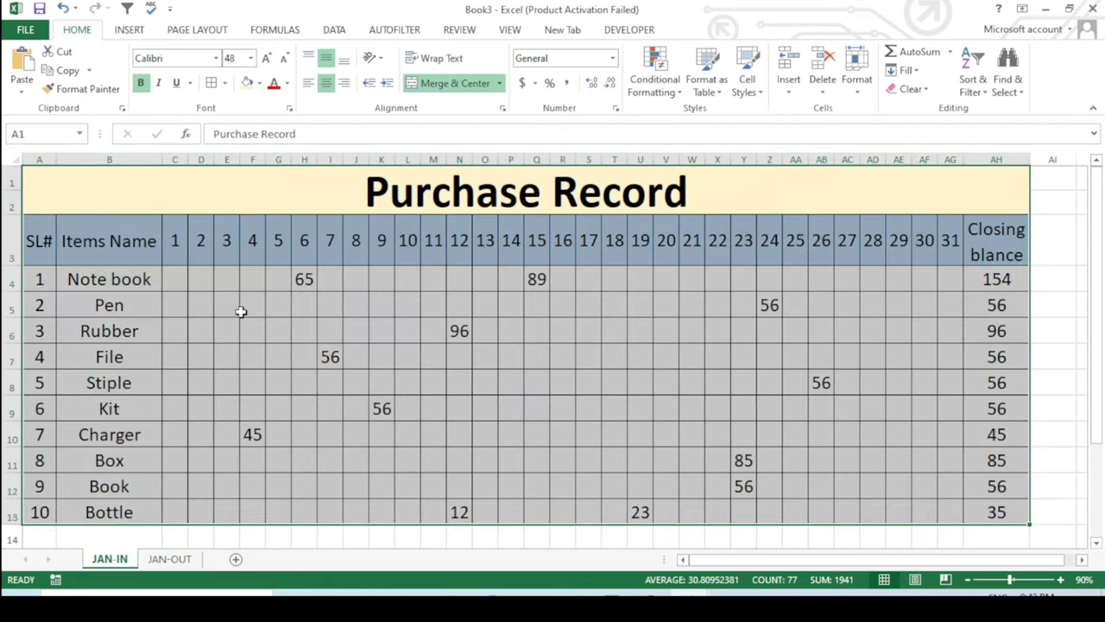
pyautogui.rightClick(241, 261)
pyautogui.click(293, 292)
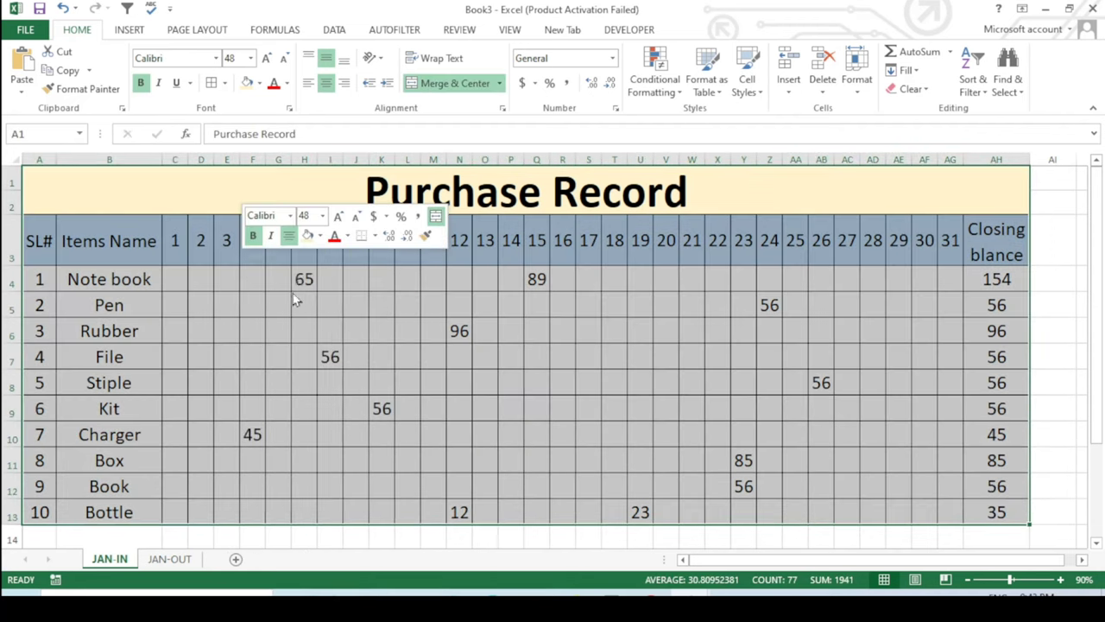
# Paste the table at A1 on JAN-OUT and apply the original column widths via Paste Special.
pyautogui.click(169, 559)
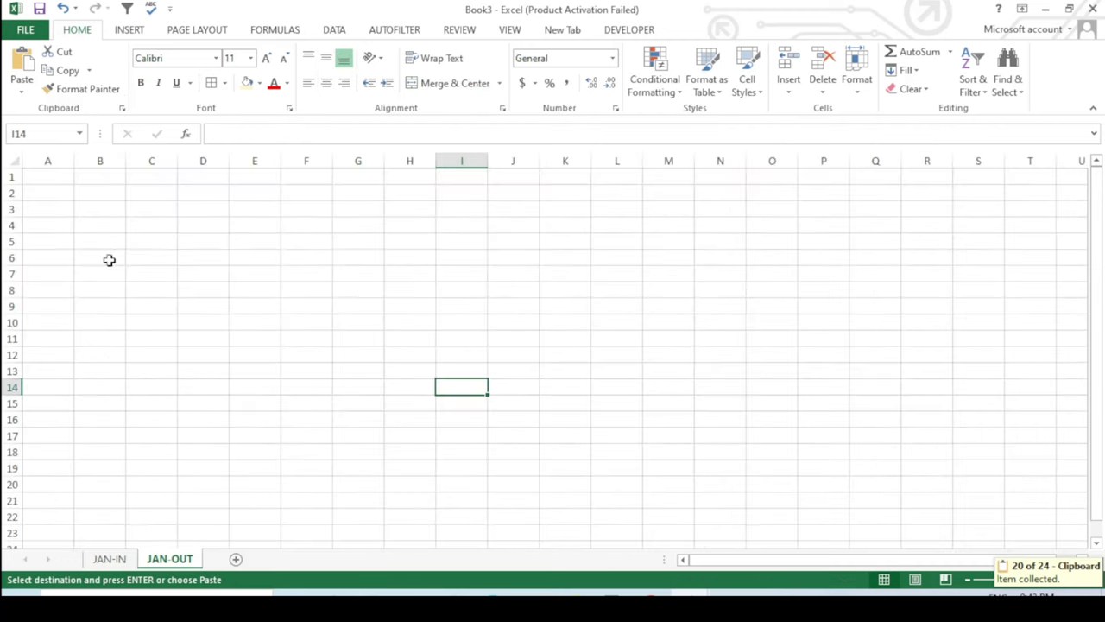
pyautogui.click(44, 179)
pyautogui.rightClick(44, 179)
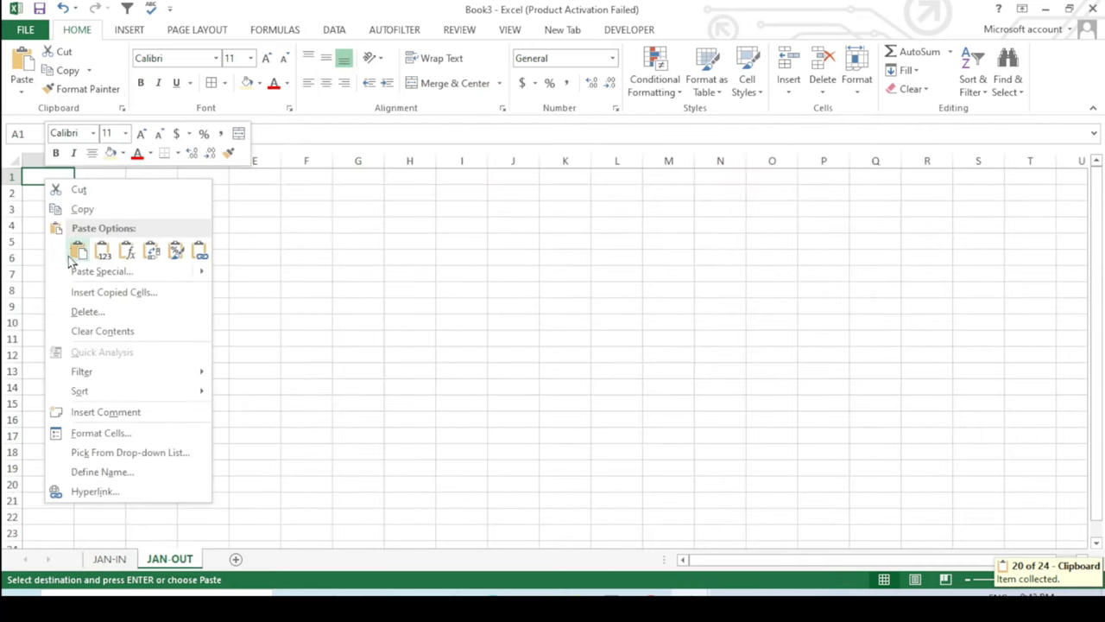
pyautogui.click(76, 251)
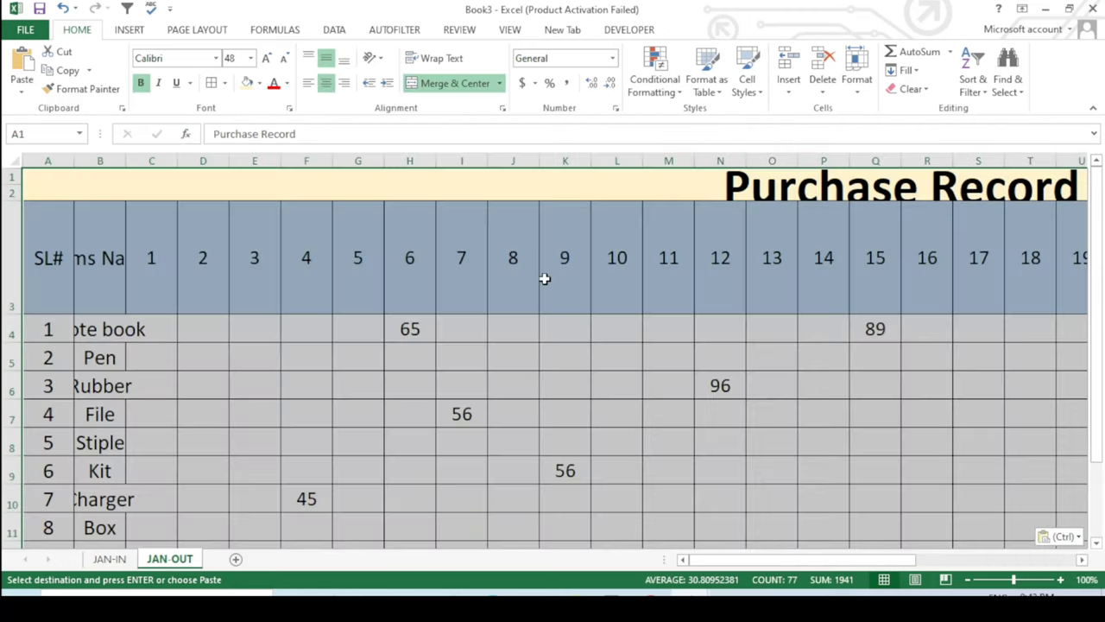
pyautogui.scroll(-2, 629, 401)
pyautogui.scroll(2, 631, 397)
pyautogui.rightClick(33, 179)
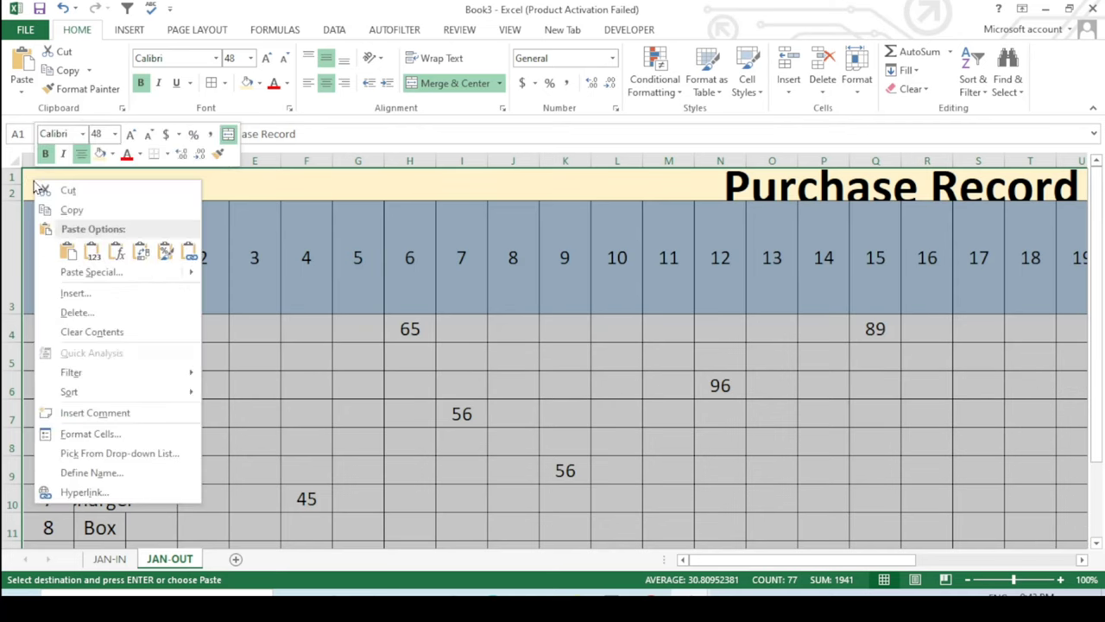
pyautogui.click(91, 272)
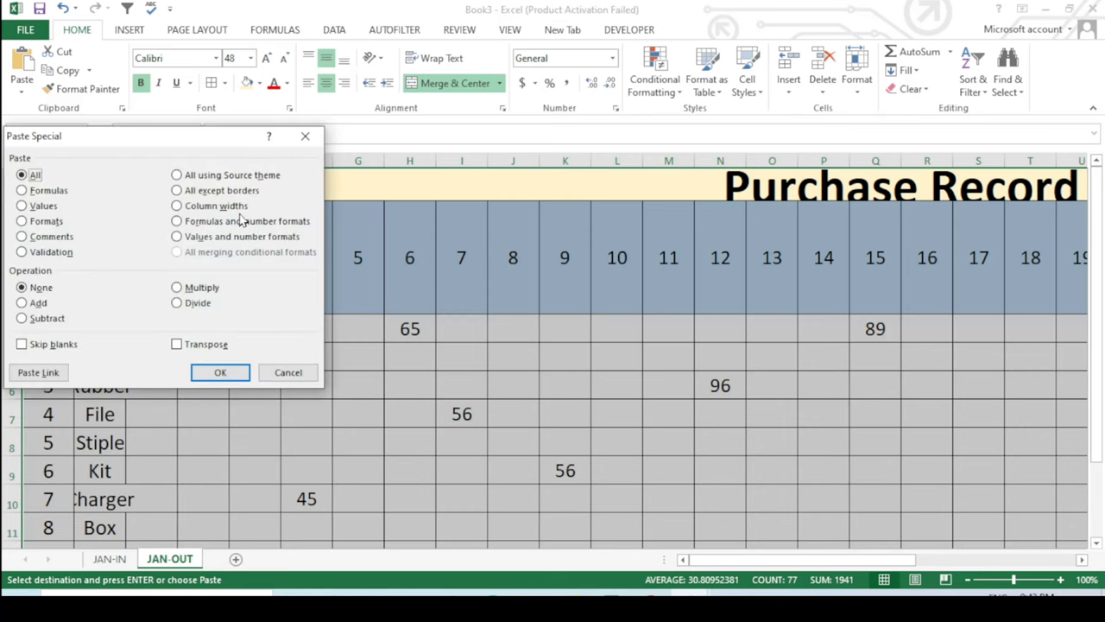
pyautogui.click(183, 207)
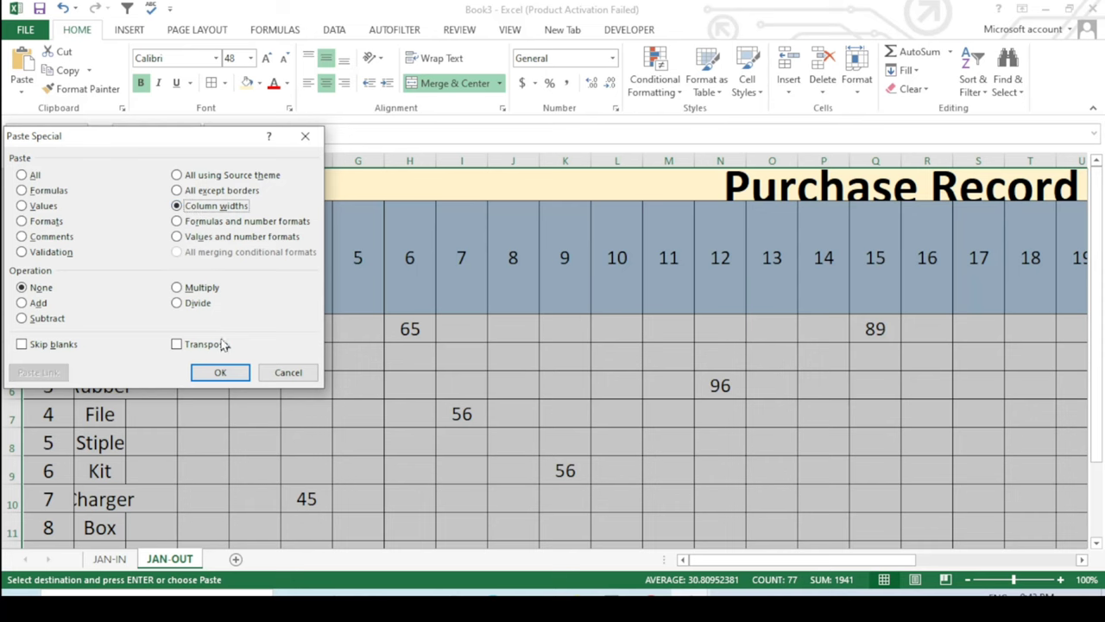
pyautogui.click(218, 373)
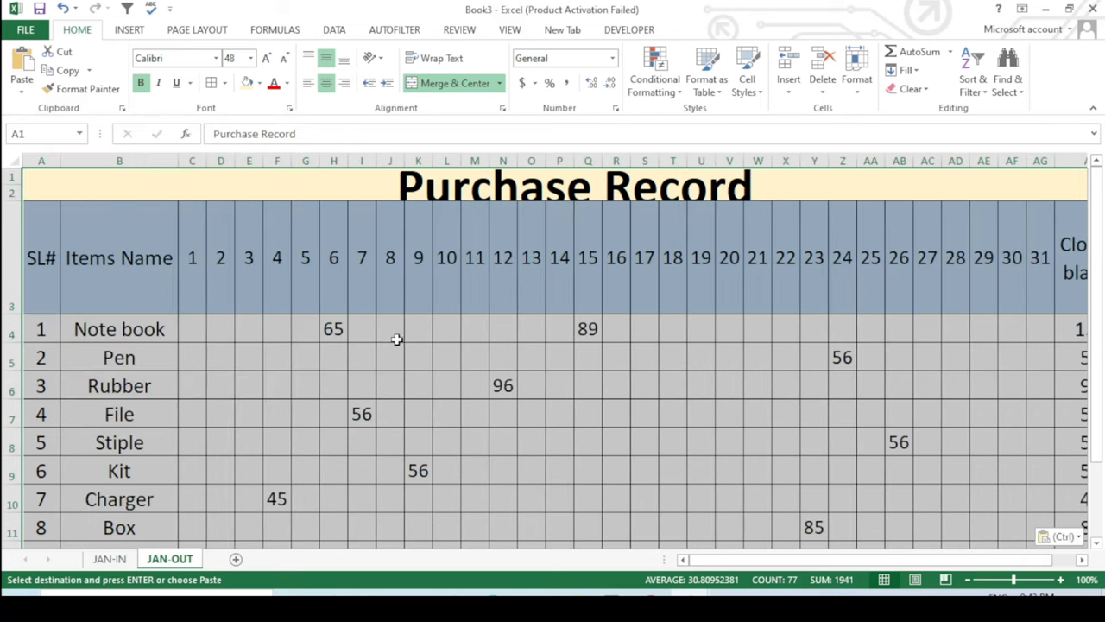
# Fit row 3's height to its headers and make row 2 taller for the title.
pyautogui.doubleClick(15, 313)
pyautogui.click(666, 360)
pyautogui.scroll(-2, 641, 374)
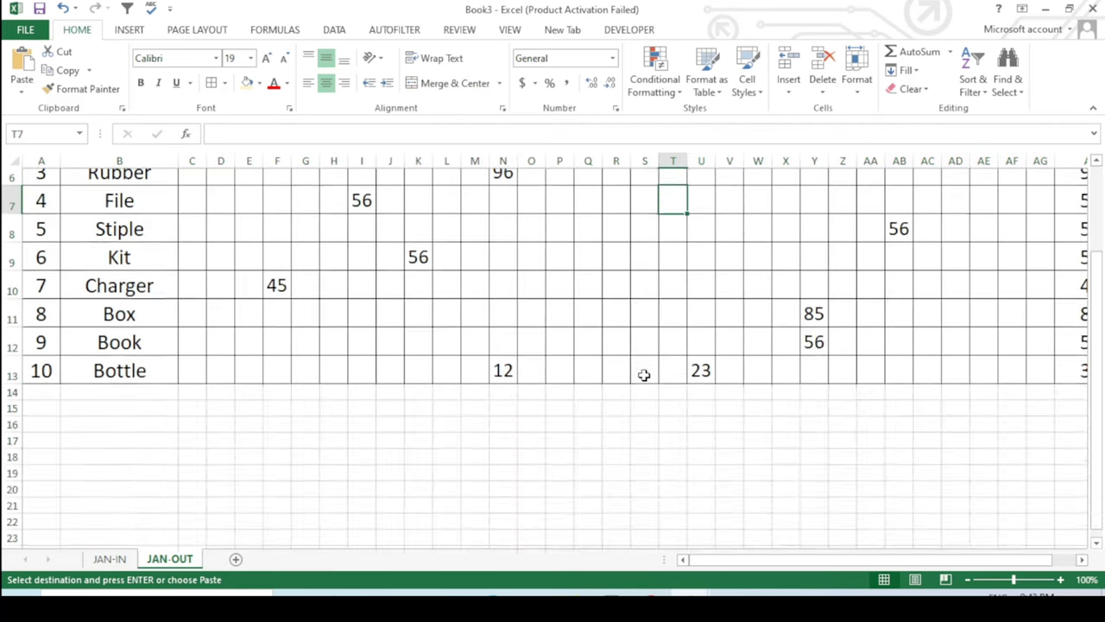
pyautogui.scroll(2, 642, 375)
pyautogui.click(968, 580)
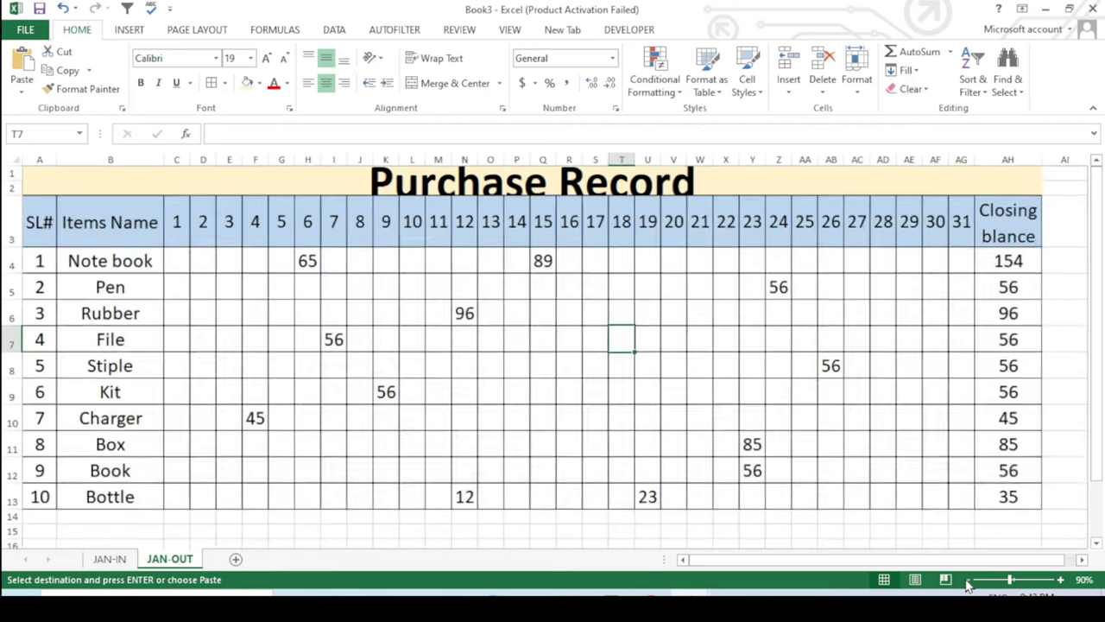
pyautogui.click(924, 527)
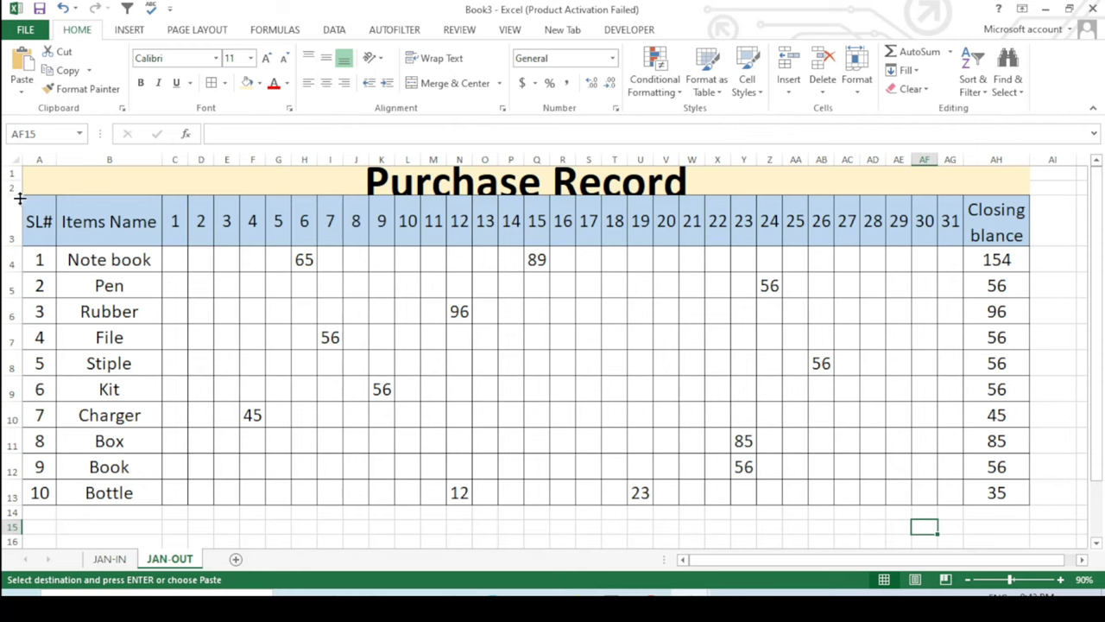
pyautogui.moveTo(15, 195); pyautogui.dragTo(16, 214)
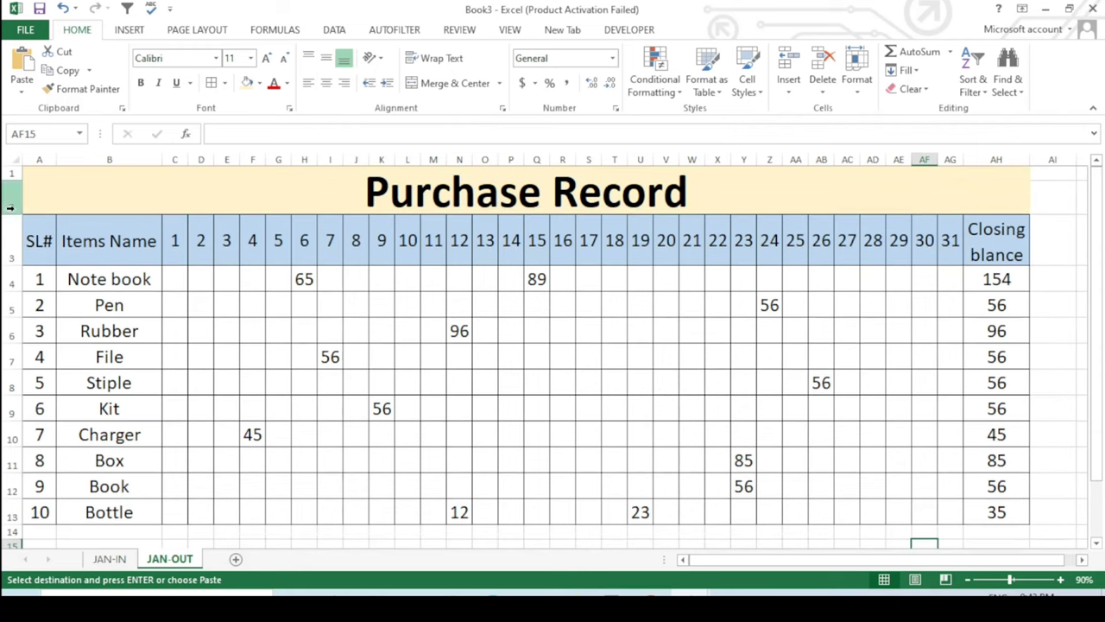
pyautogui.click(273, 248)
pyautogui.scroll(-1, 587, 362)
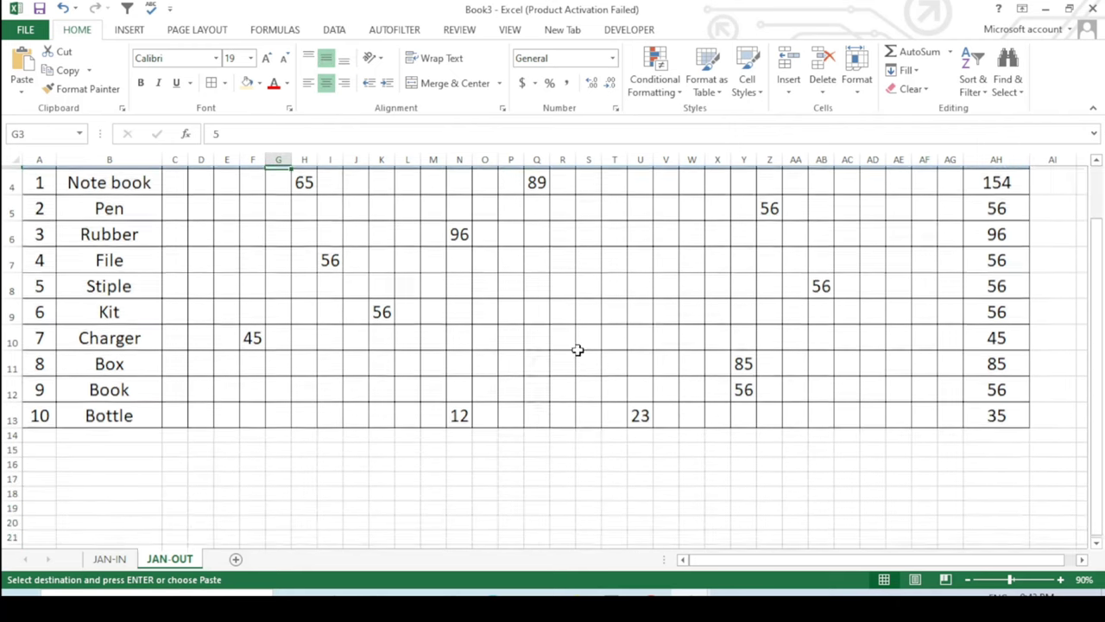
pyautogui.scroll(1, 578, 351)
pyautogui.hotkey('ctrl', 'a')
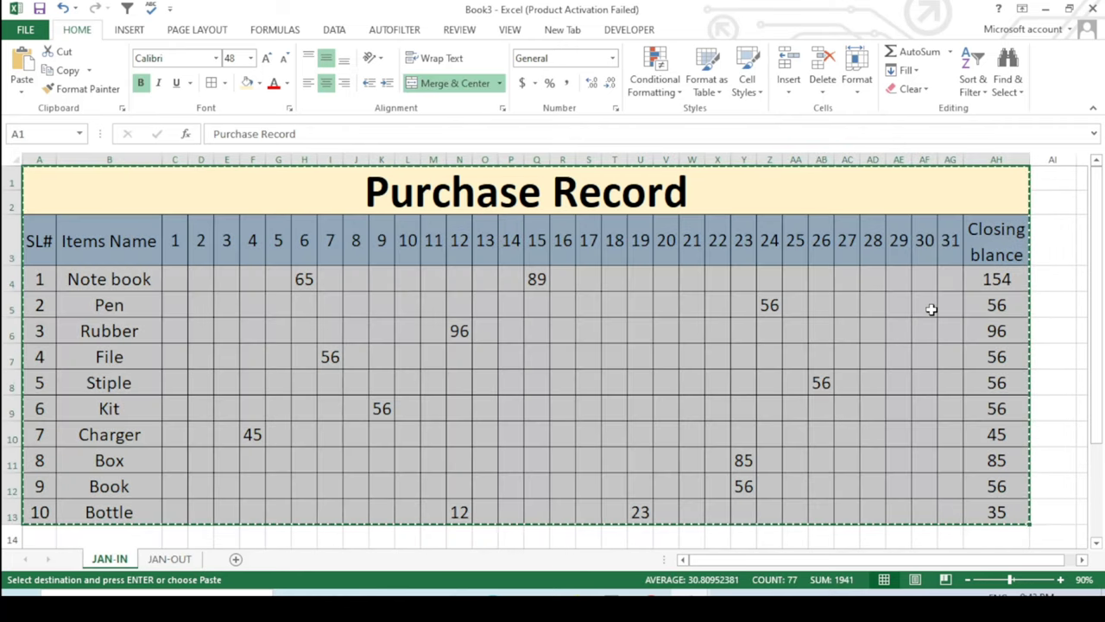
# Put a thick box border around the merged Purchase Record title on JAN-IN.
pyautogui.press('Escape')
pyautogui.click(1069, 330)
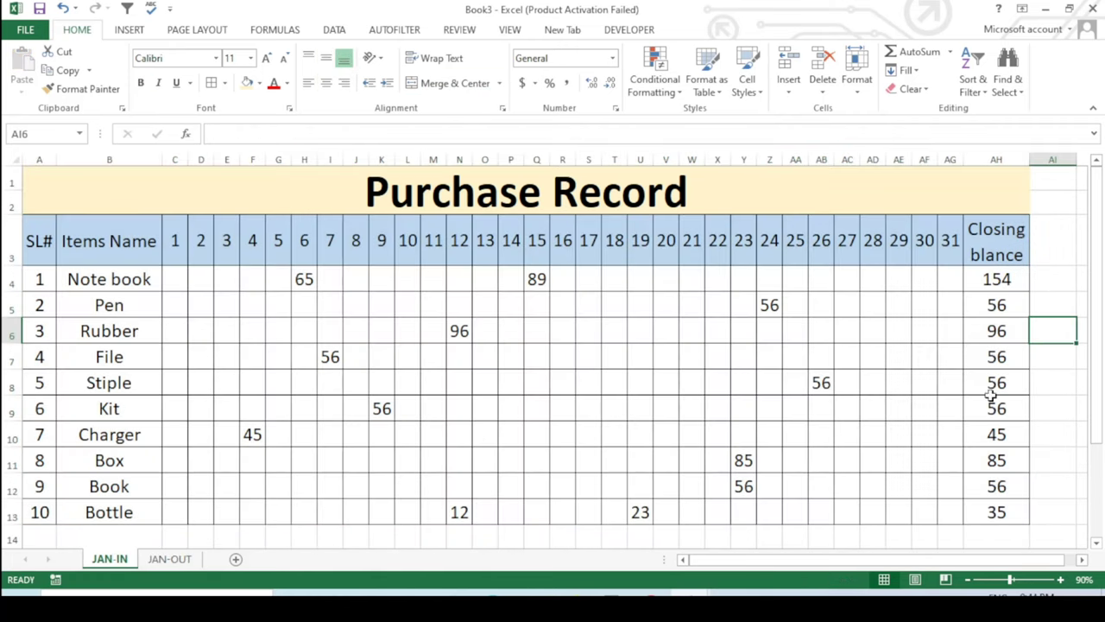
pyautogui.click(815, 180)
pyautogui.click(224, 83)
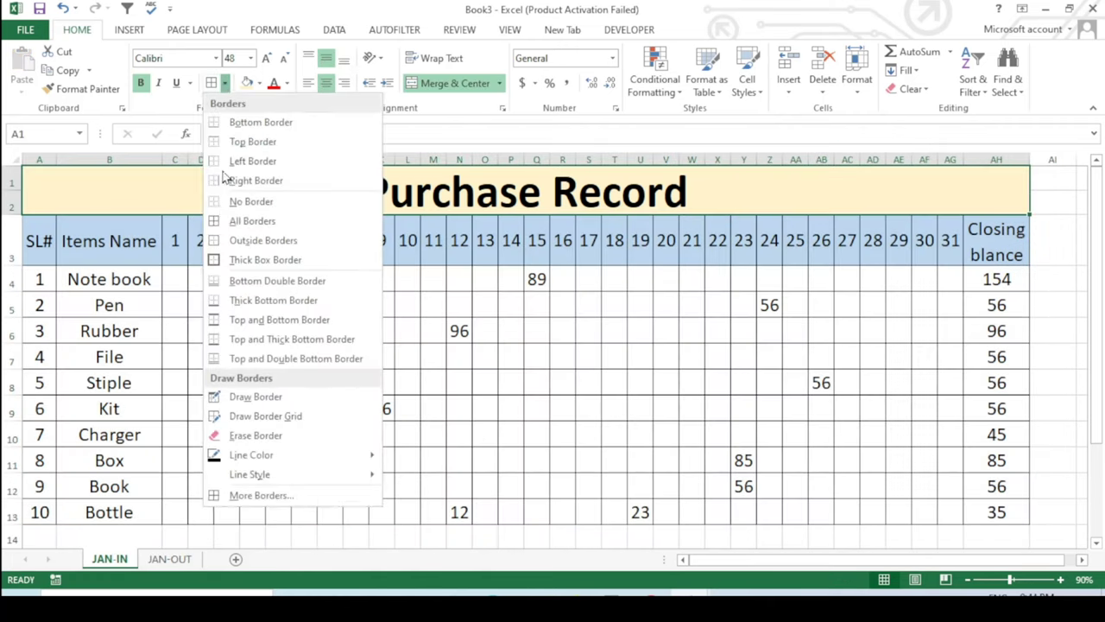
pyautogui.click(216, 260)
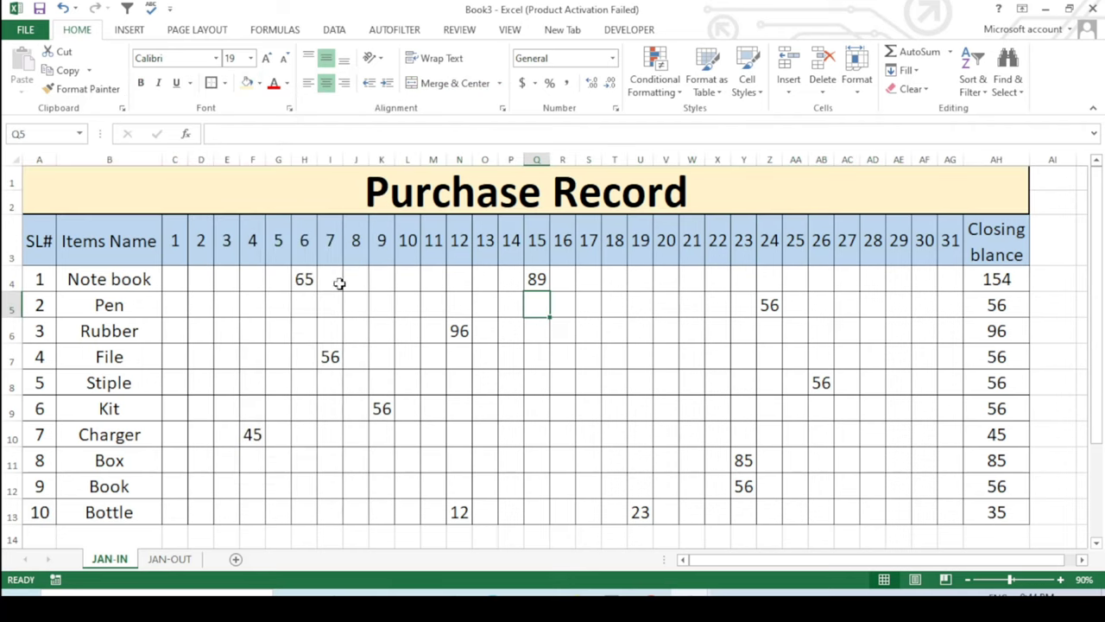
# Go to the JAN-OUT sheet and select its Purchase Record title.
pyautogui.click(1081, 331)
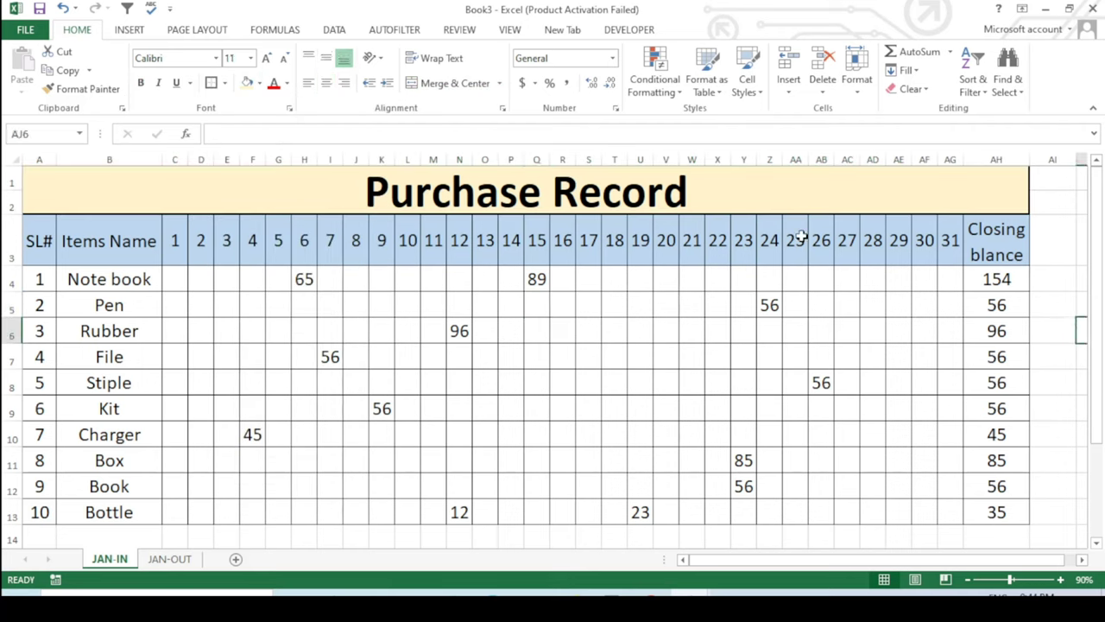
pyautogui.click(171, 561)
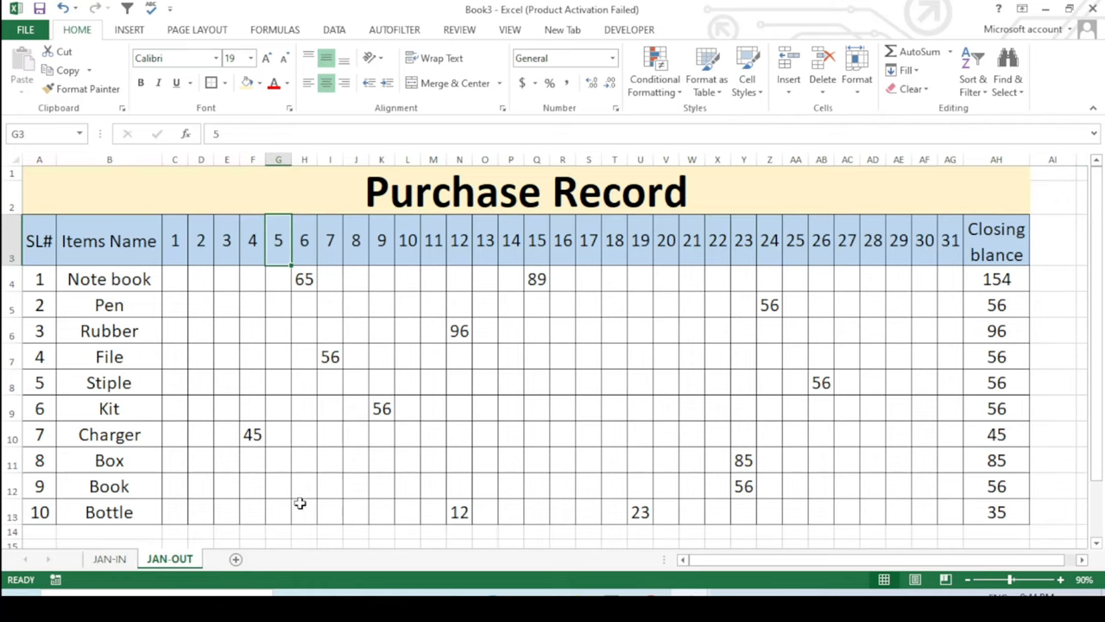
pyautogui.click(620, 207)
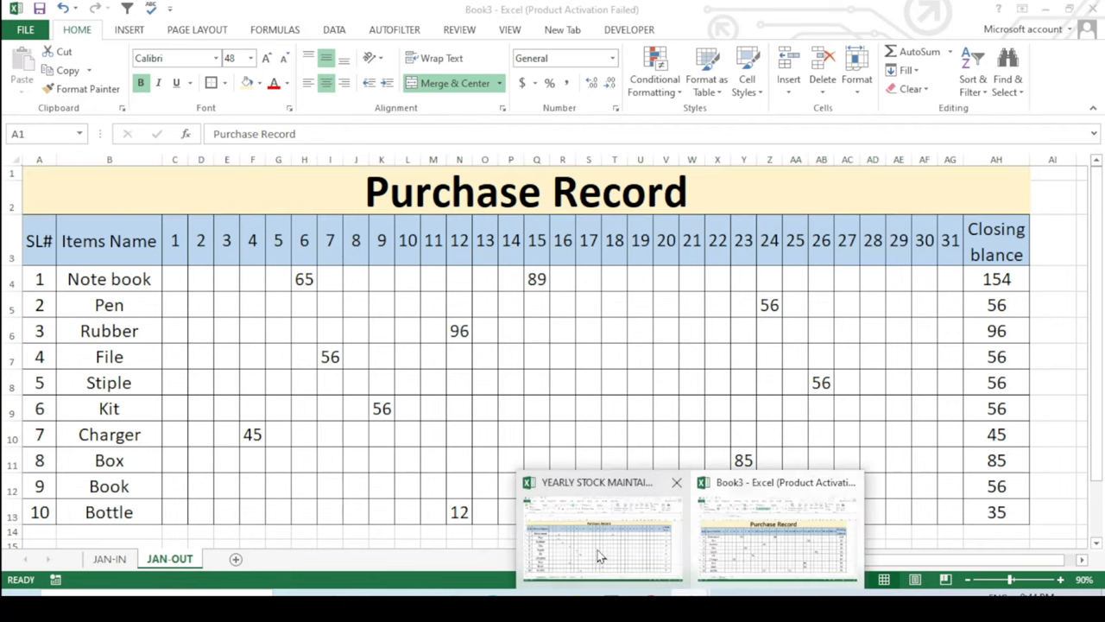
# Copy the 'Monthly Stock In Out And Balance' title text from the yearly stock workbook's JANUARY-OUT sheet.
pyautogui.click(570, 518)
pyautogui.click(190, 561)
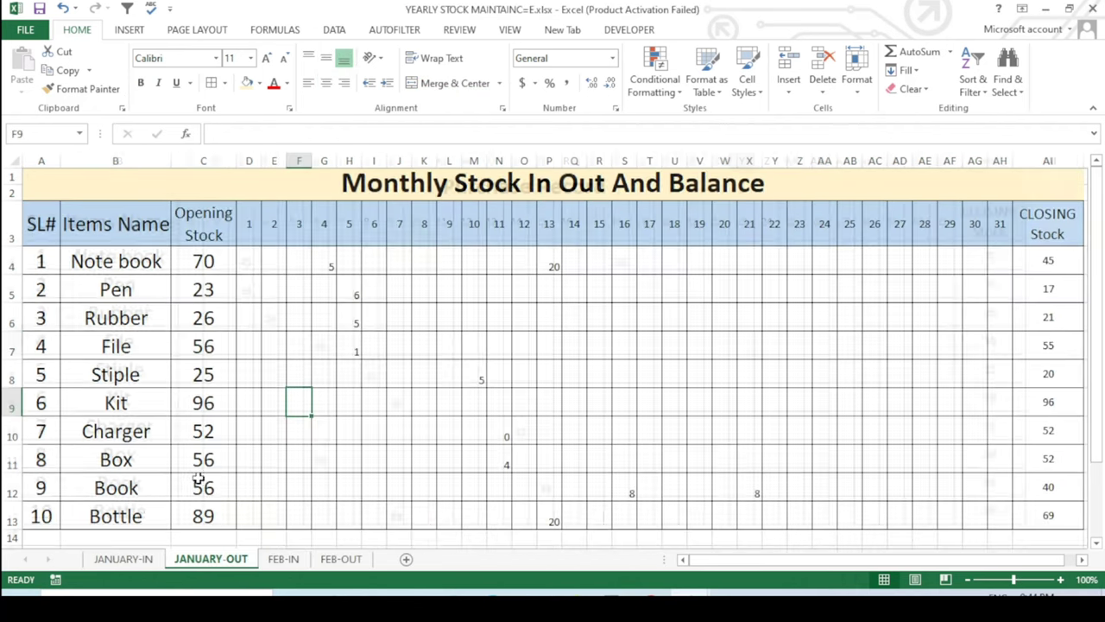
pyautogui.click(489, 192)
pyautogui.moveTo(400, 129); pyautogui.dragTo(213, 134)
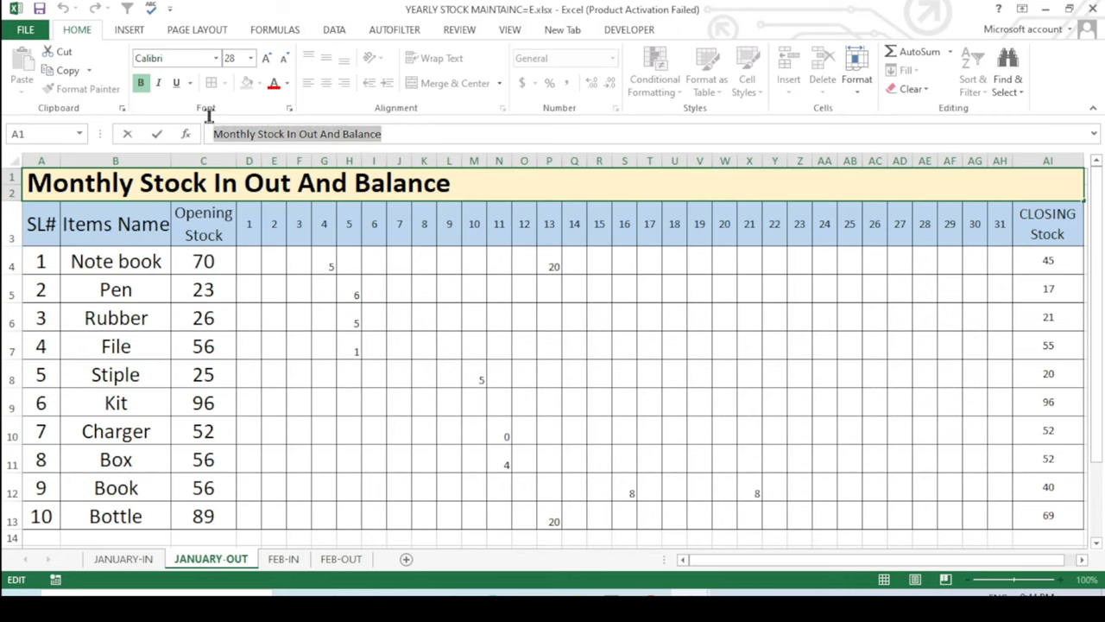
pyautogui.rightClick(325, 134)
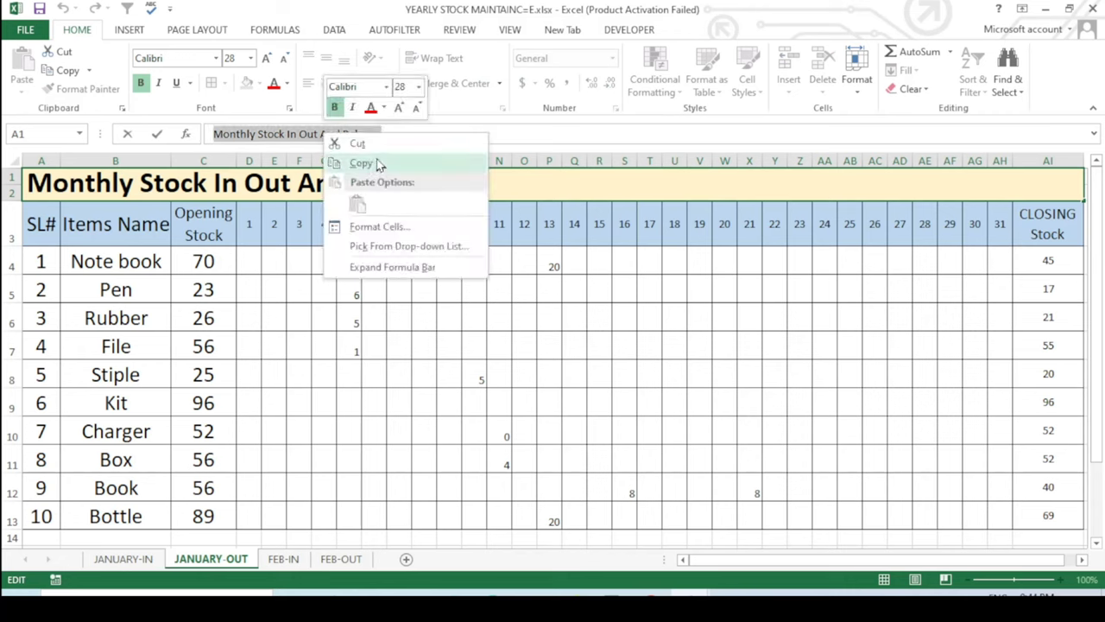
pyautogui.click(361, 163)
pyautogui.click(700, 429)
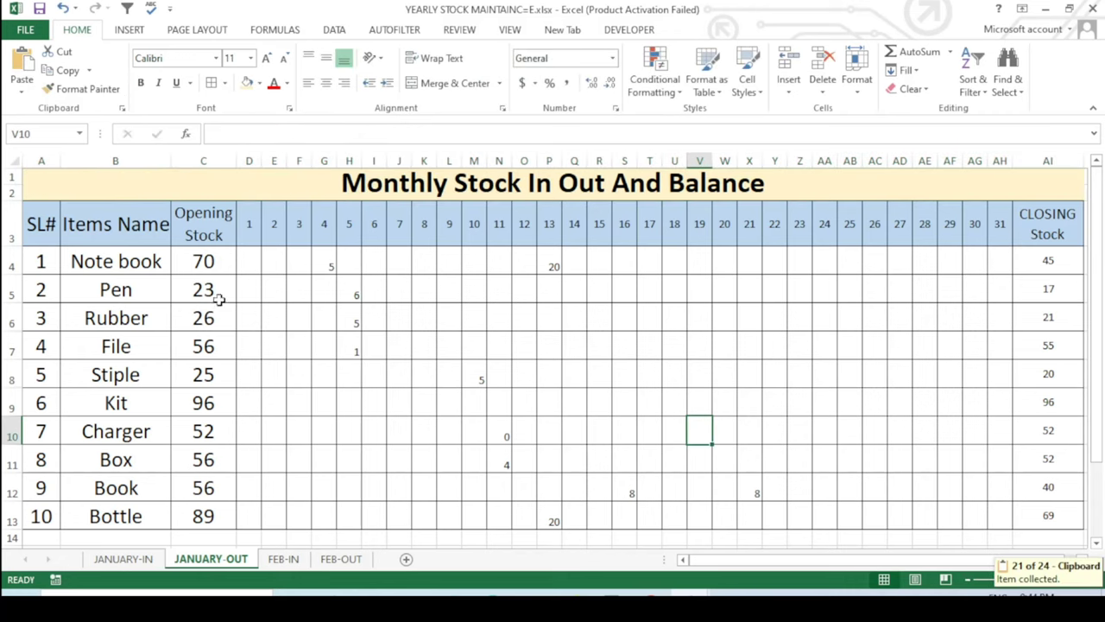
# In Book3, replace the JAN-OUT 'Purchase Record' title with 'Monthly Stock In Out And Balance'.
pyautogui.click(689, 609)
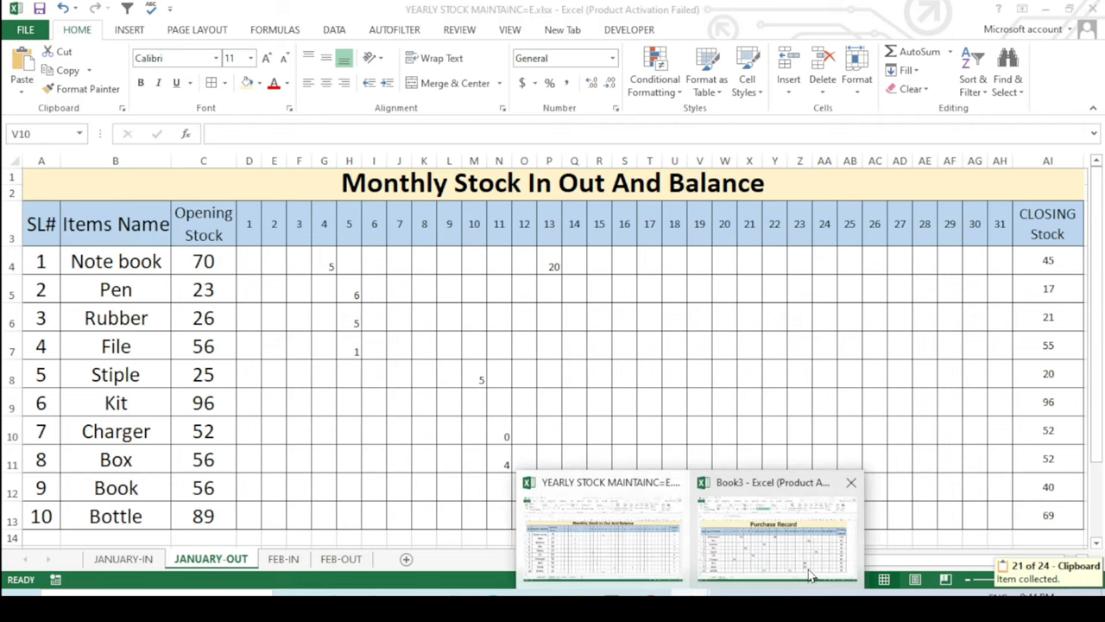
pyautogui.click(812, 576)
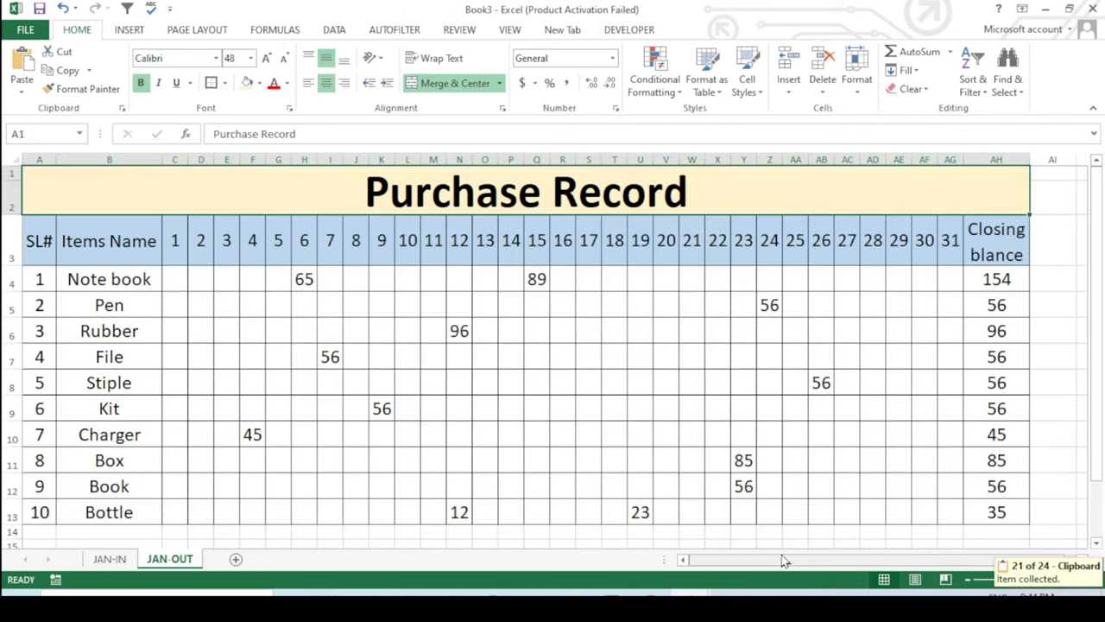
pyautogui.doubleClick(717, 202)
pyautogui.moveTo(716, 194); pyautogui.dragTo(331, 199)
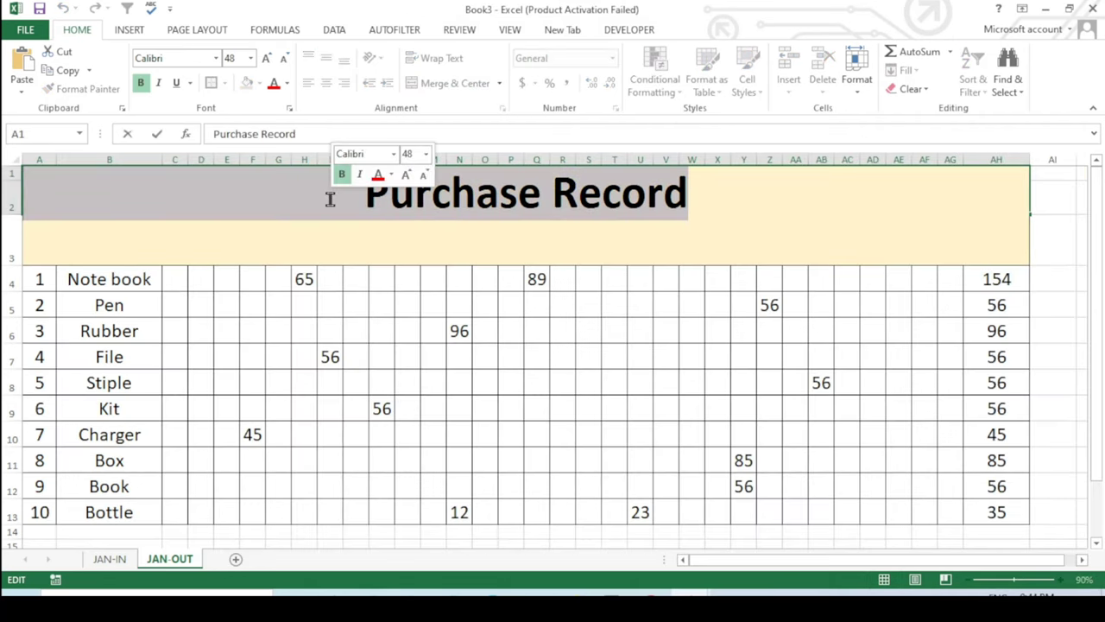
pyautogui.write('Monthly Stock In Out And Balance')
pyautogui.click(518, 429)
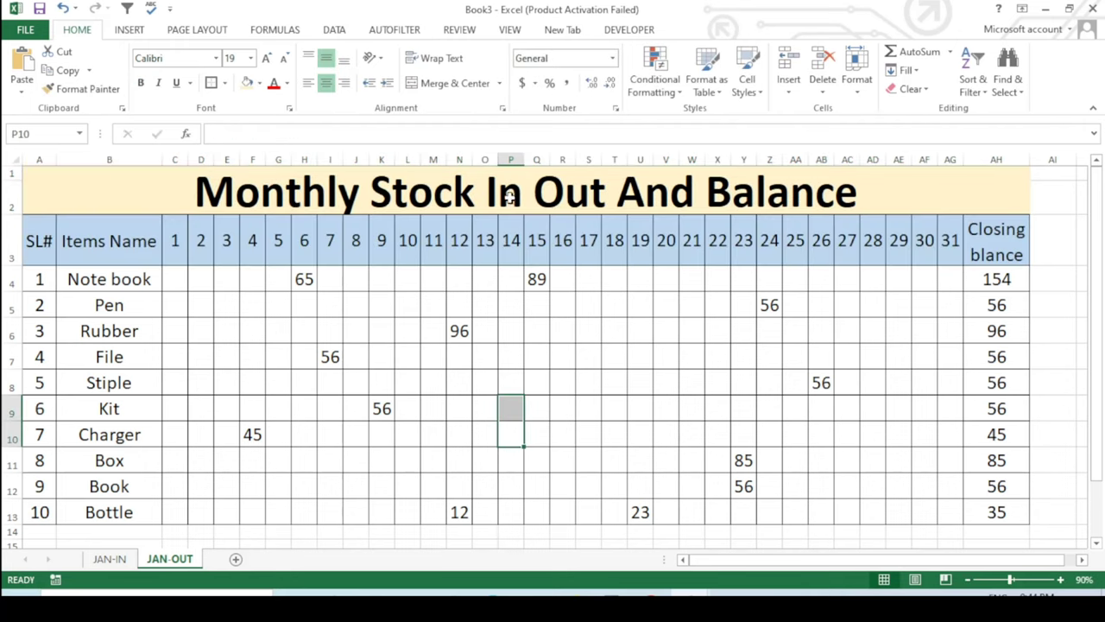
pyautogui.click(637, 329)
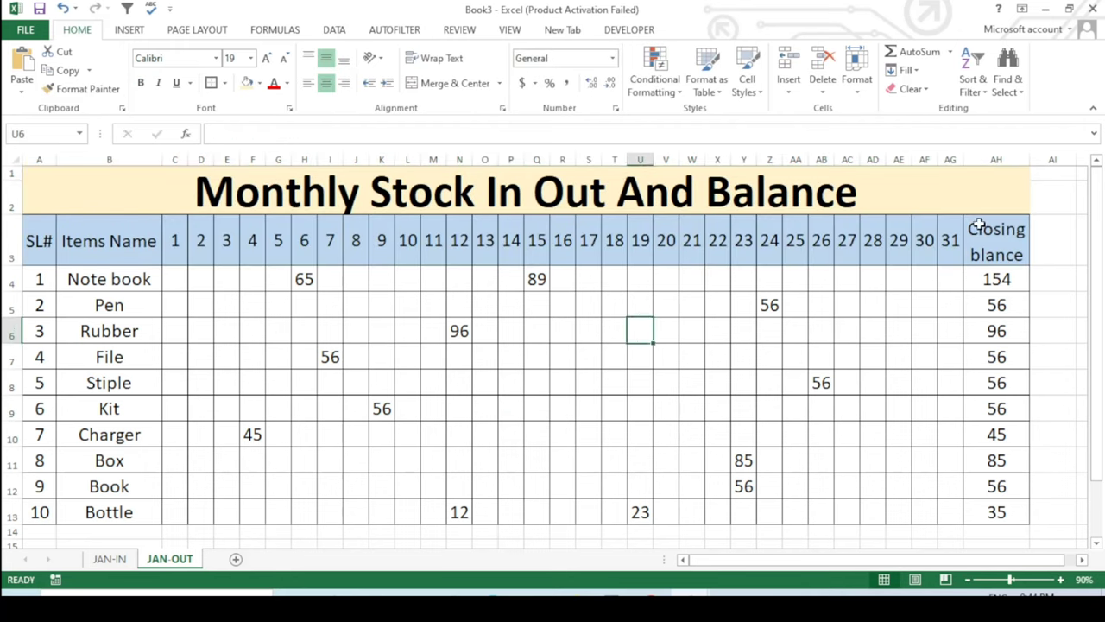
pyautogui.click(970, 190)
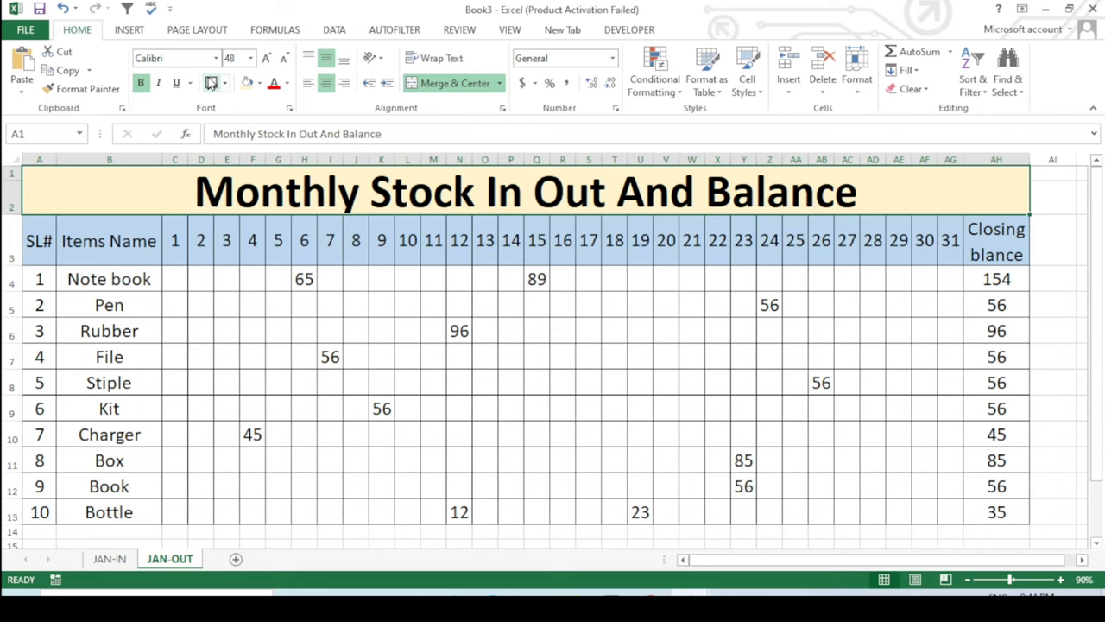
# Delete the daily quantities and closing balances in C4:AH13 on JAN-OUT.
pyautogui.click(463, 408)
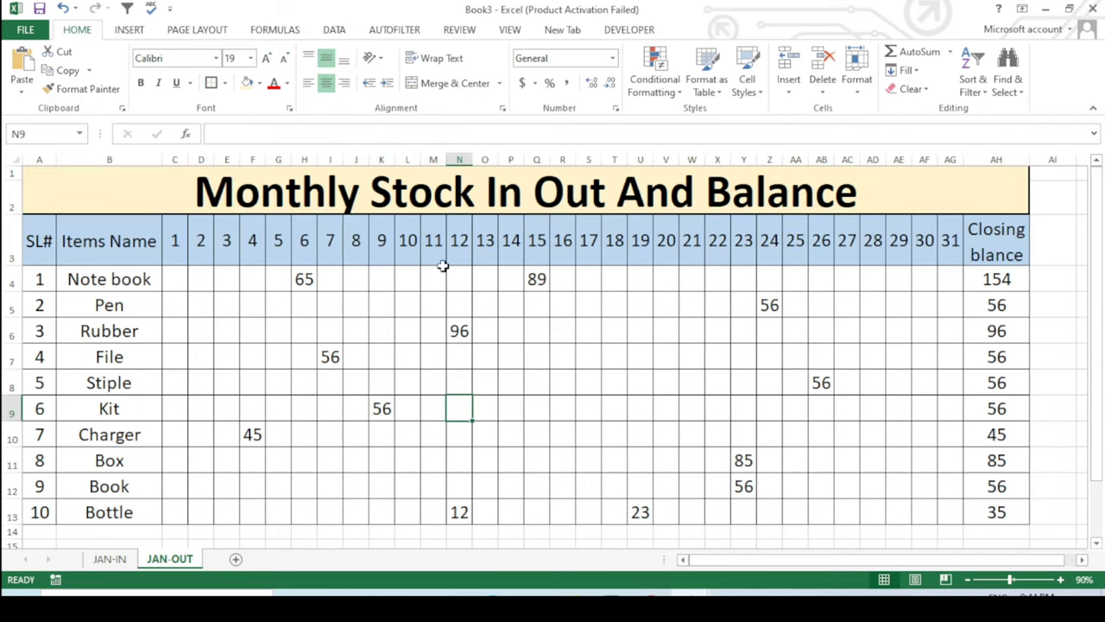
pyautogui.click(764, 355)
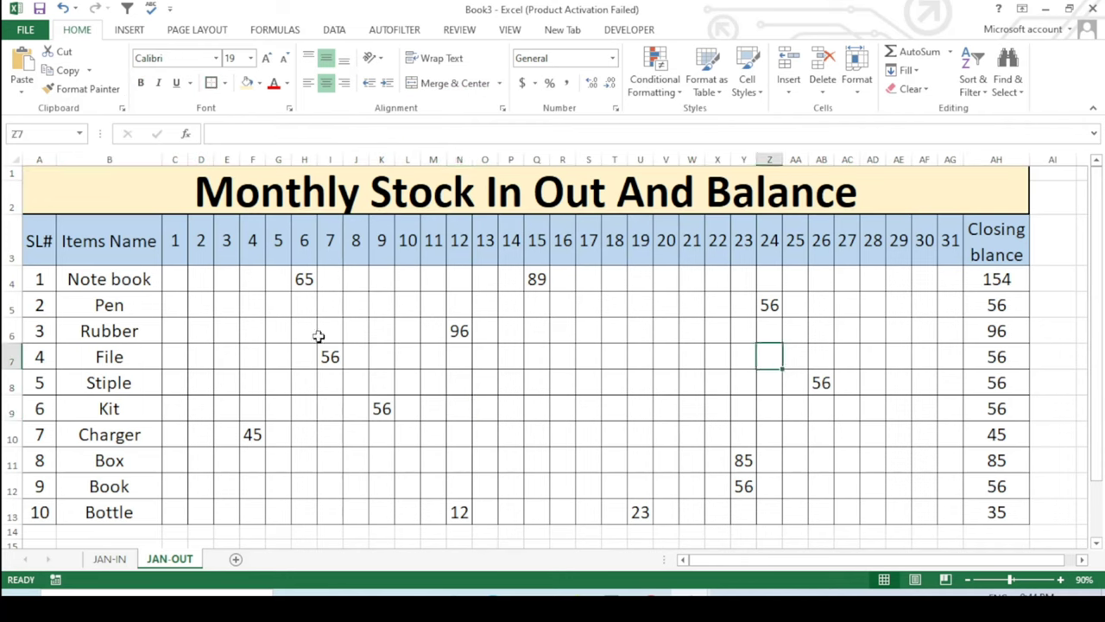
pyautogui.moveTo(184, 281); pyautogui.dragTo(1030, 516)
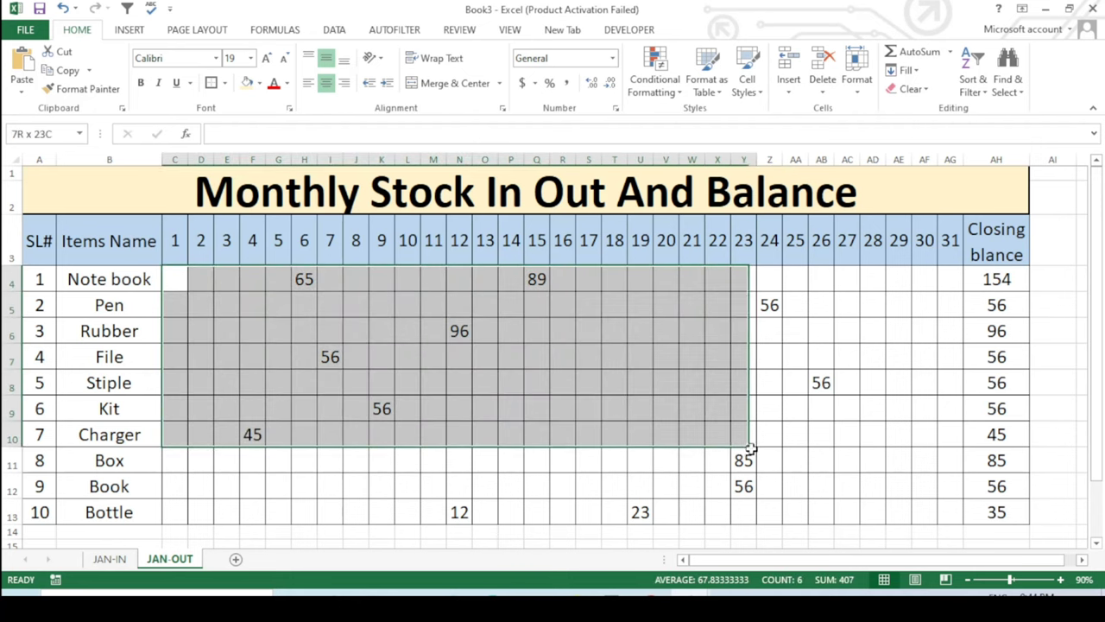
pyautogui.press('Delete')
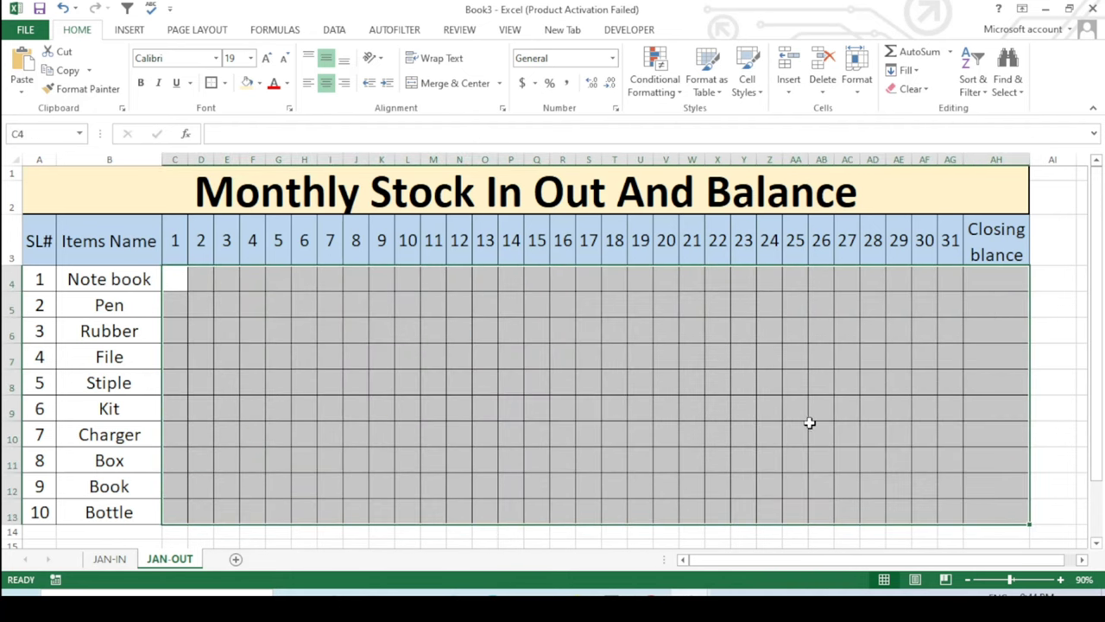
pyautogui.click(805, 426)
pyautogui.click(1033, 347)
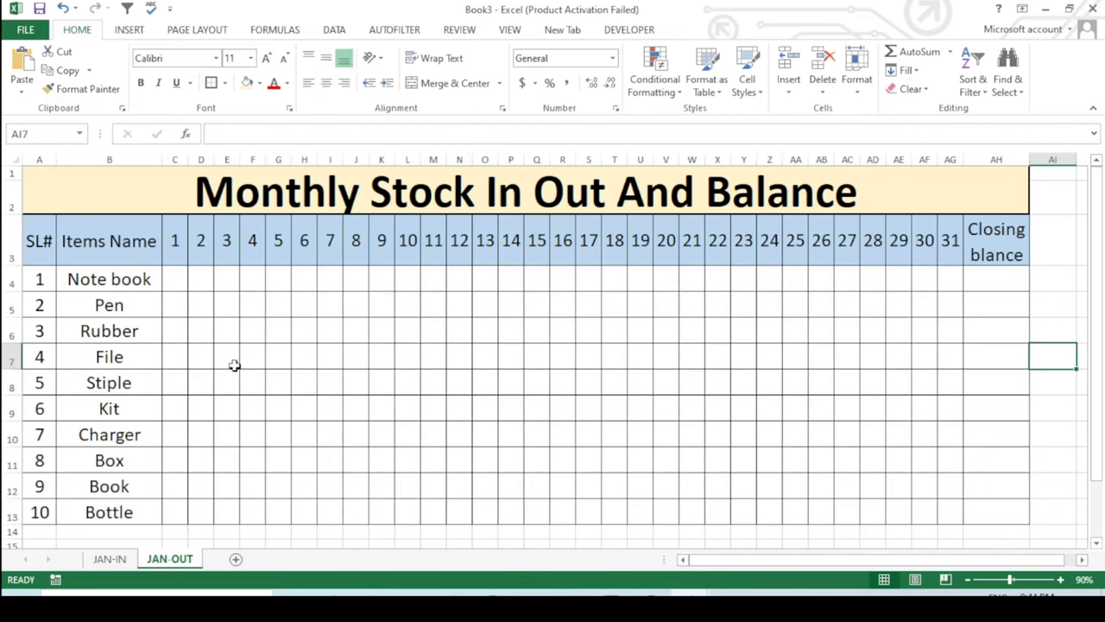
# Compare with the JAN-IN sheet, then return to JAN-OUT.
pyautogui.click(120, 561)
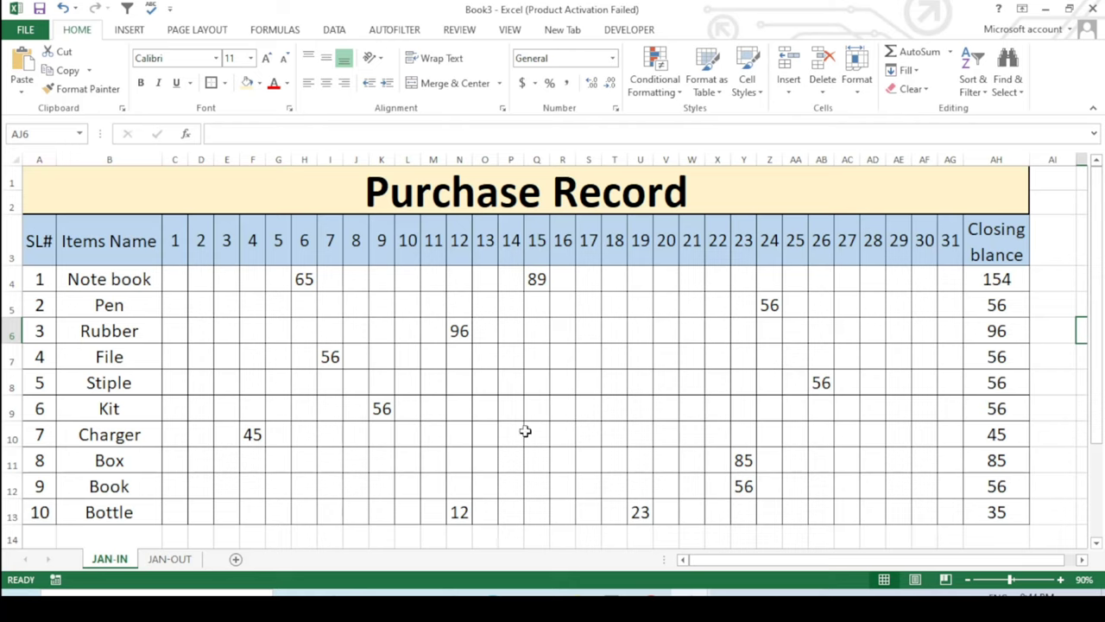
pyautogui.click(1068, 409)
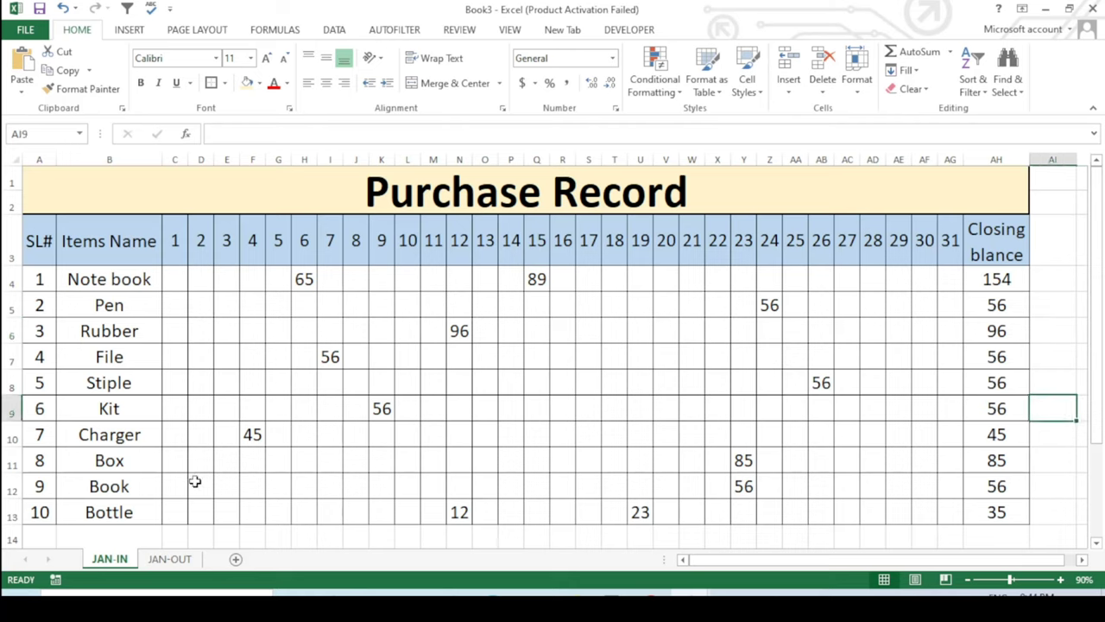
pyautogui.click(169, 559)
pyautogui.click(386, 412)
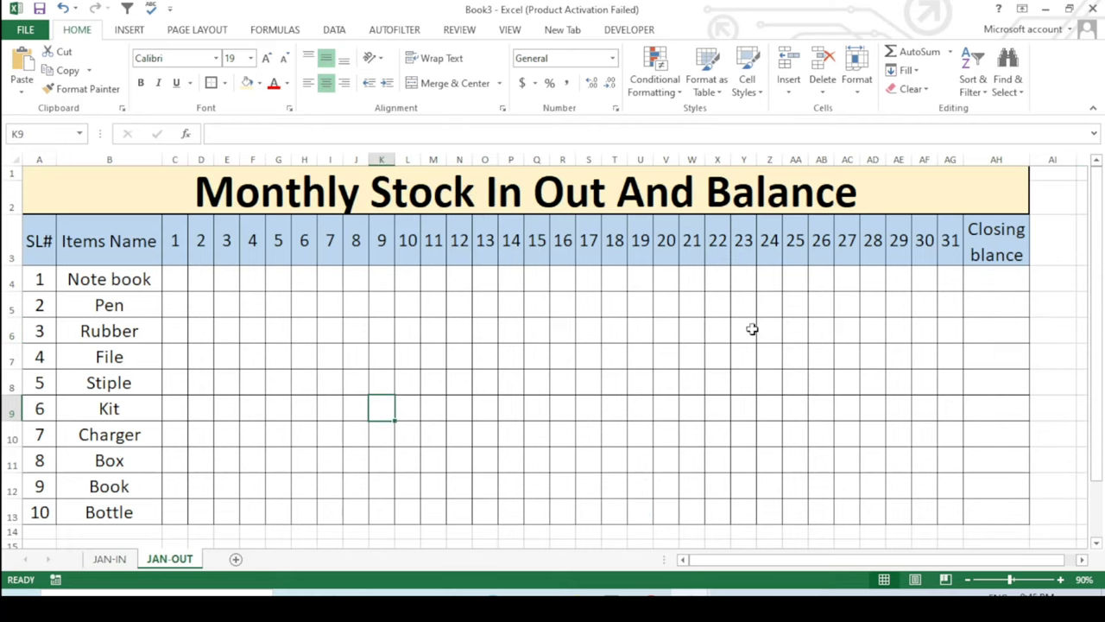
# Insert a new, wider blank column C between Items Name and day 1.
pyautogui.rightClick(174, 160)
pyautogui.click(212, 285)
pyautogui.moveTo(187, 160); pyautogui.dragTo(268, 160)
pyautogui.click(215, 241)
# Begin typing the 'Opening Balance' heading in C3, reaching 'Opening Bal'.
pyautogui.write('Opening')
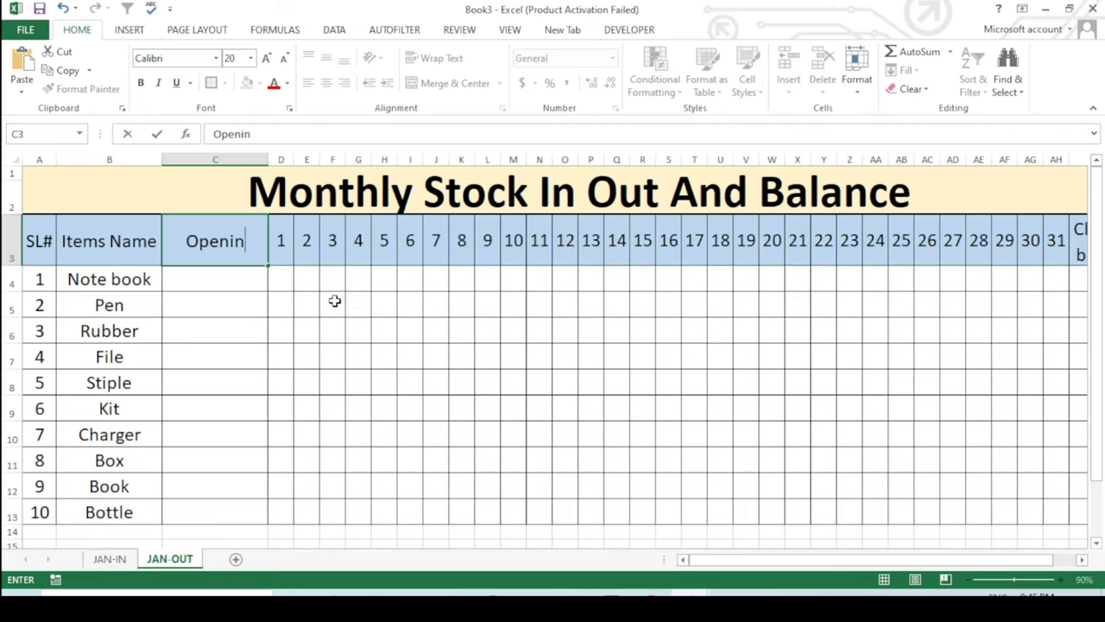
pyautogui.press('capslock')
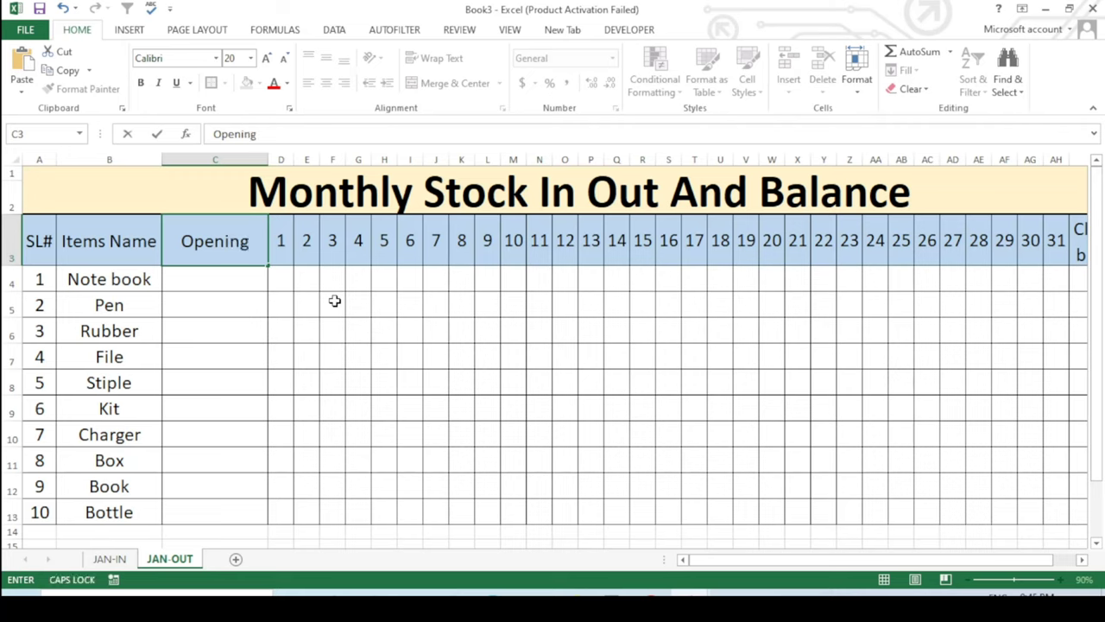
pyautogui.write(' B')
pyautogui.press('capslock')
pyautogui.write('a')
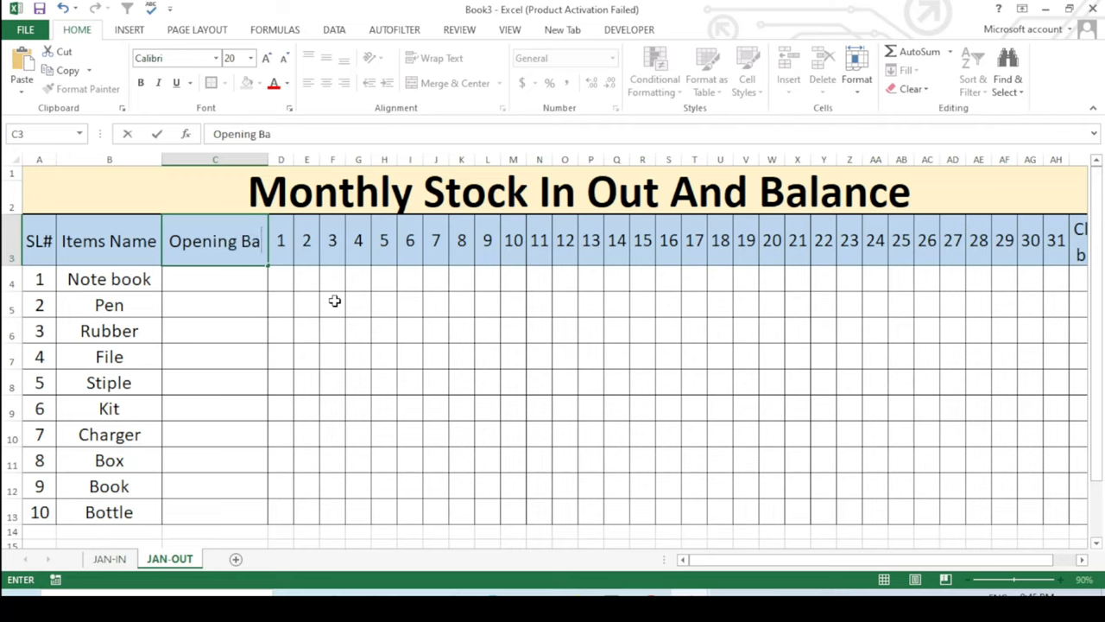